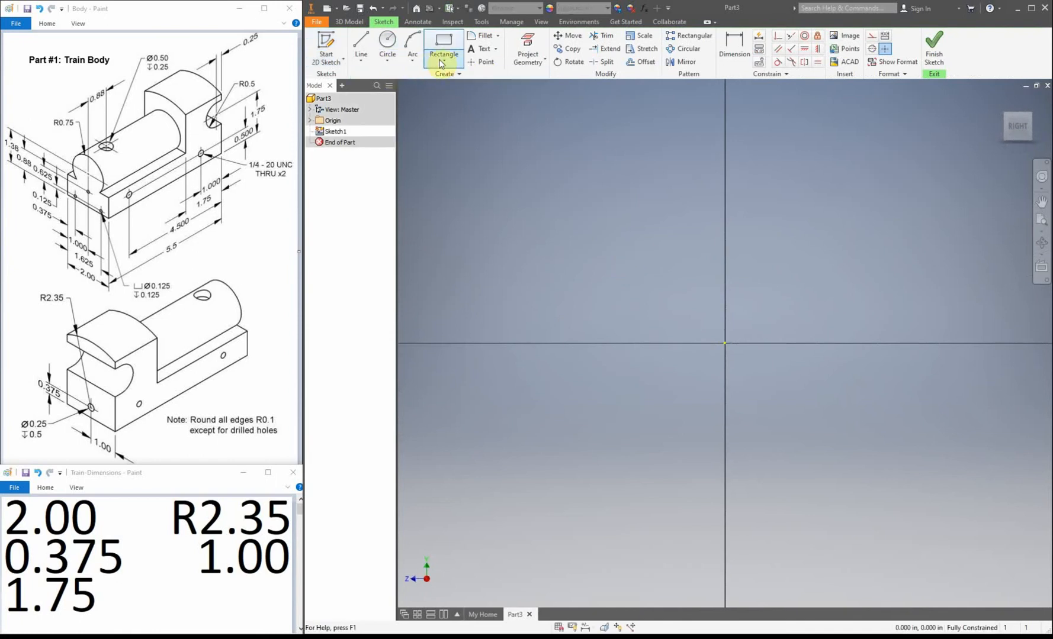
# Draw a circle centred on the origin with its diameter entered as 2.35*2 in.
pyautogui.click(388, 41)
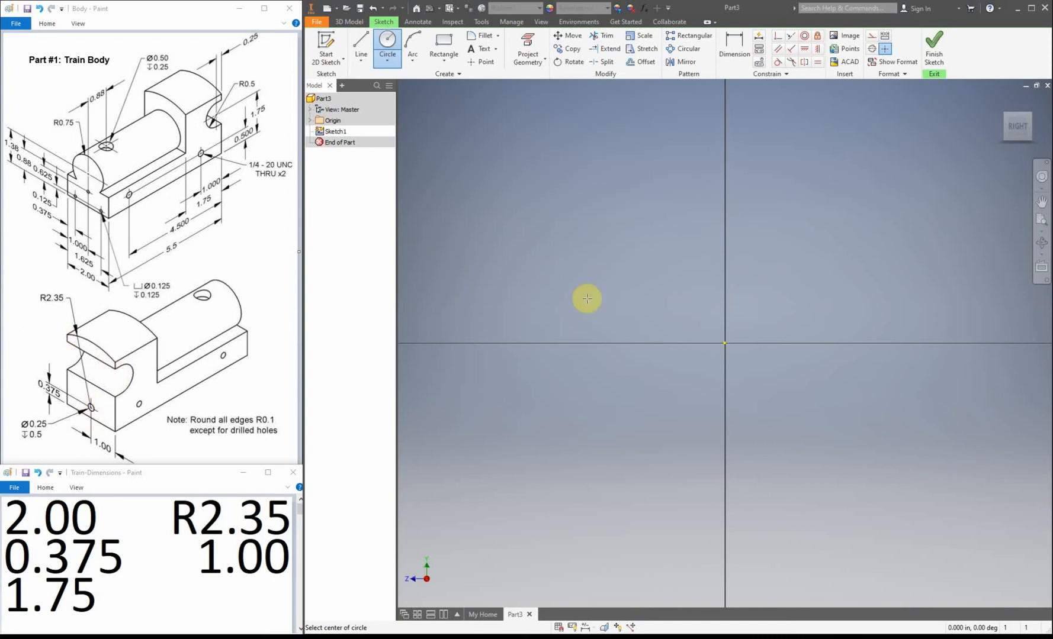
pyautogui.click(724, 343)
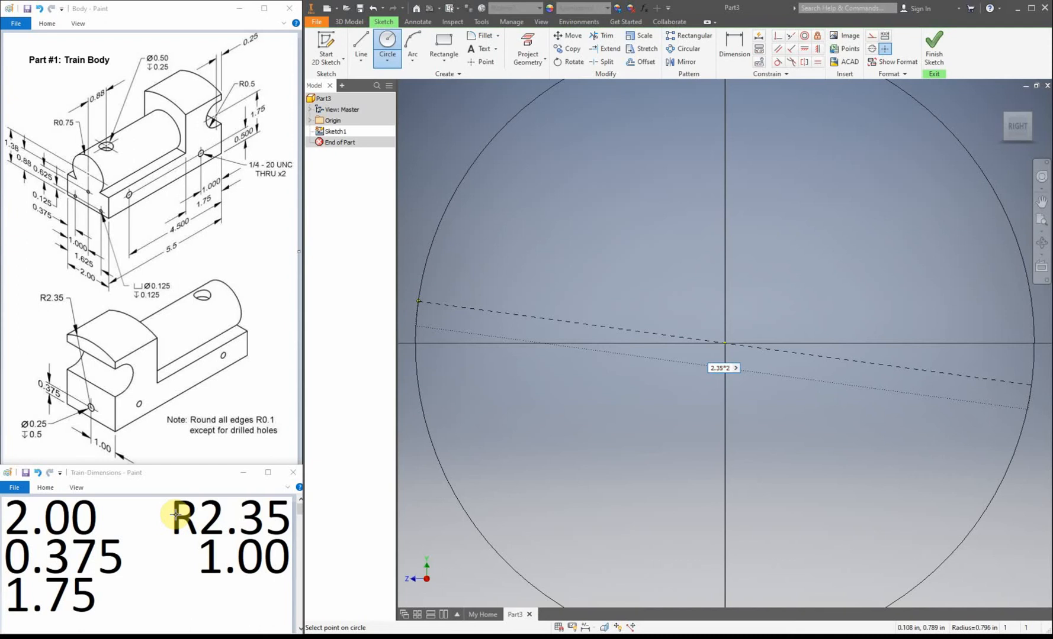
pyautogui.press('Return')
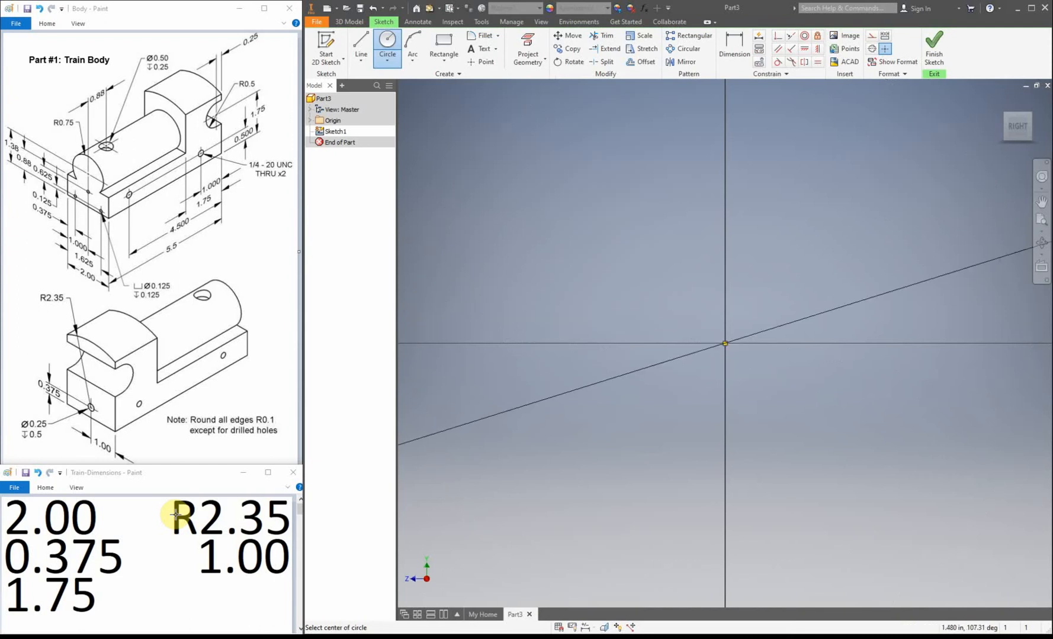
pyautogui.middleClick(725, 286)
pyautogui.middleClick(724, 286)
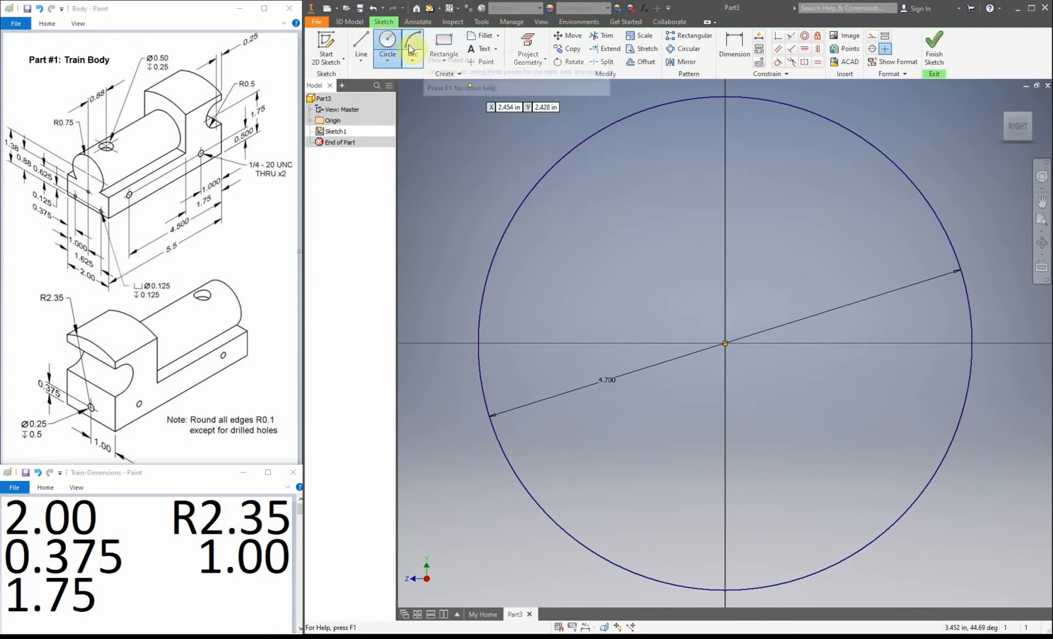
# Draw a horizontal base line about 1.57 in long below the origin and a vertical line from each end up to the circle.
pyautogui.click(360, 44)
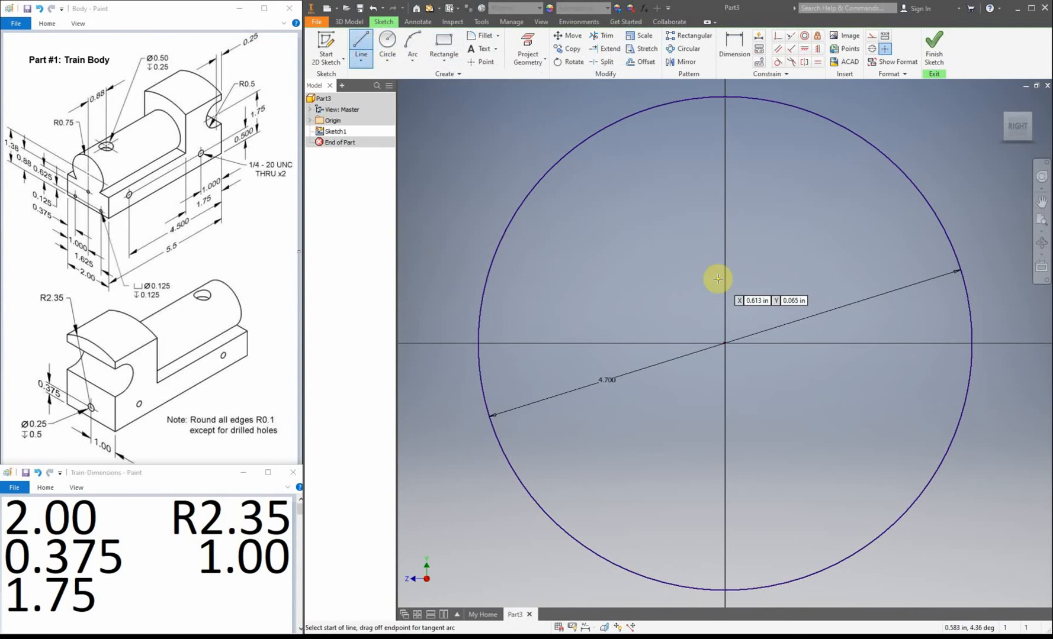
pyautogui.click(656, 400)
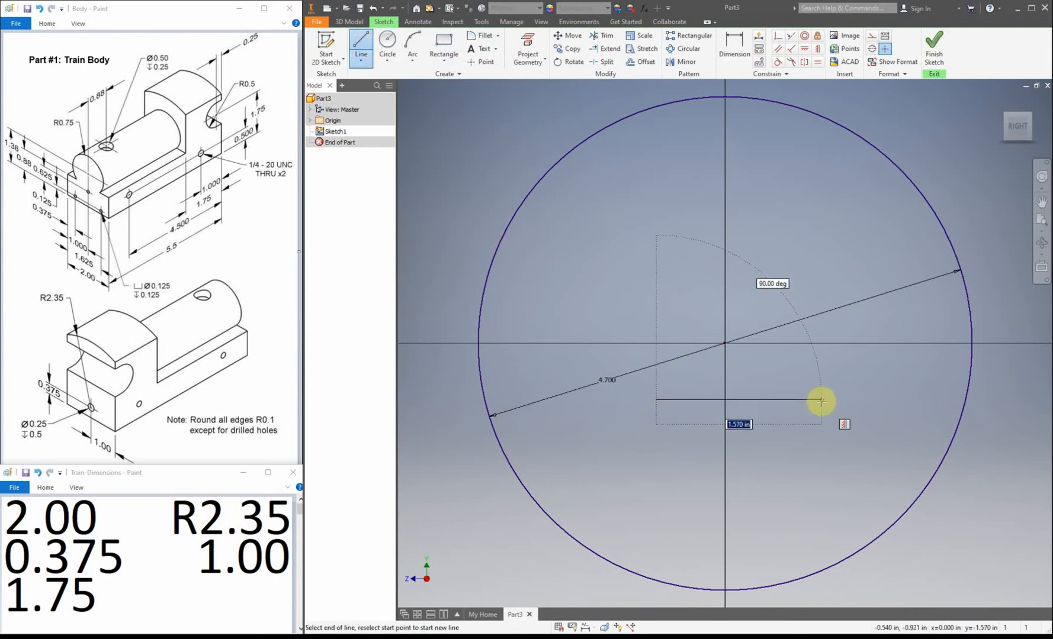
pyautogui.click(821, 401)
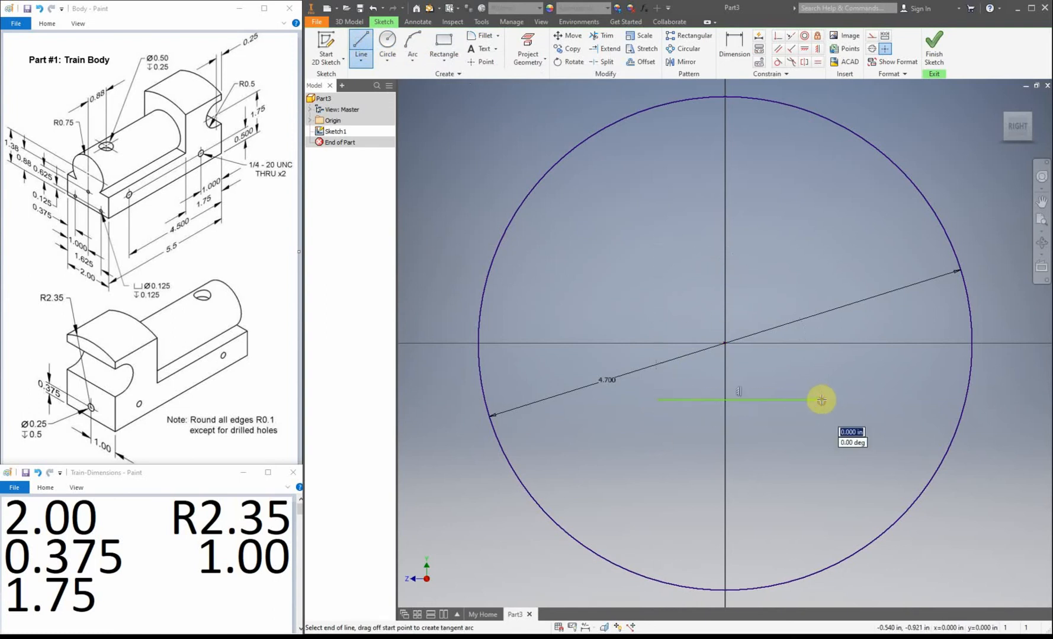
pyautogui.doubleClick(820, 115)
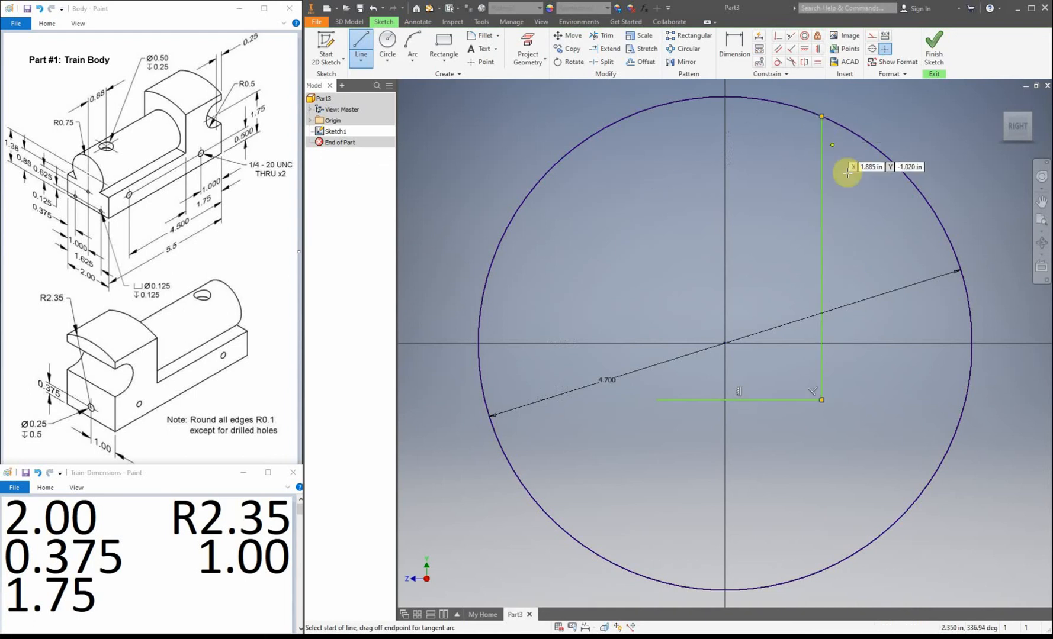
pyautogui.click(657, 399)
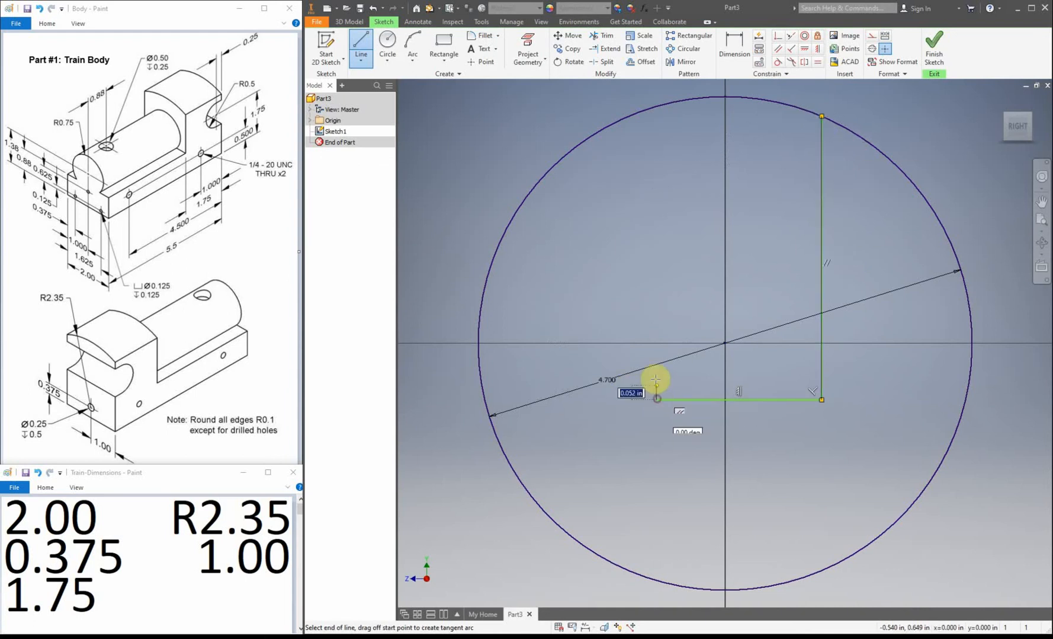
pyautogui.click(656, 107)
pyautogui.rightClick(596, 204)
pyautogui.click(612, 176)
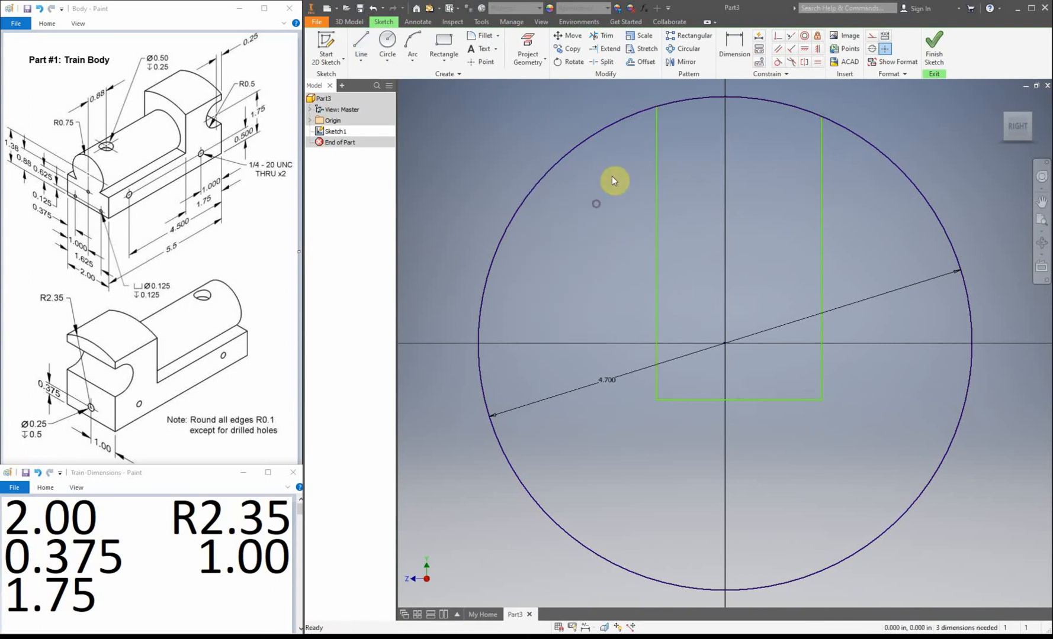
# Dimension the horizontal base line's length to 2.00 in.
pyautogui.click(734, 49)
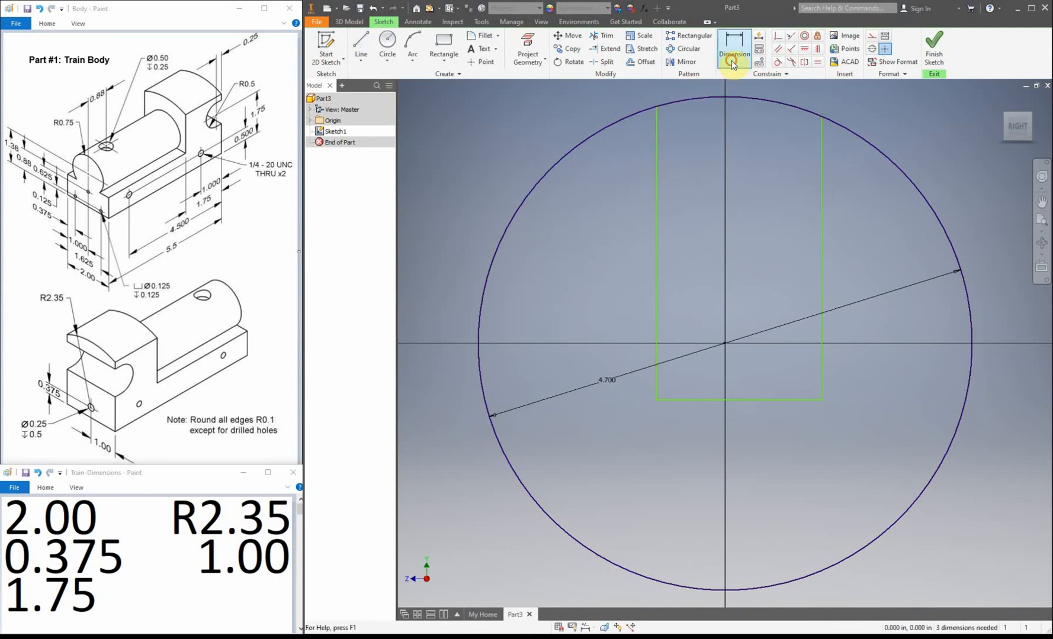
pyautogui.click(698, 405)
pyautogui.click(714, 437)
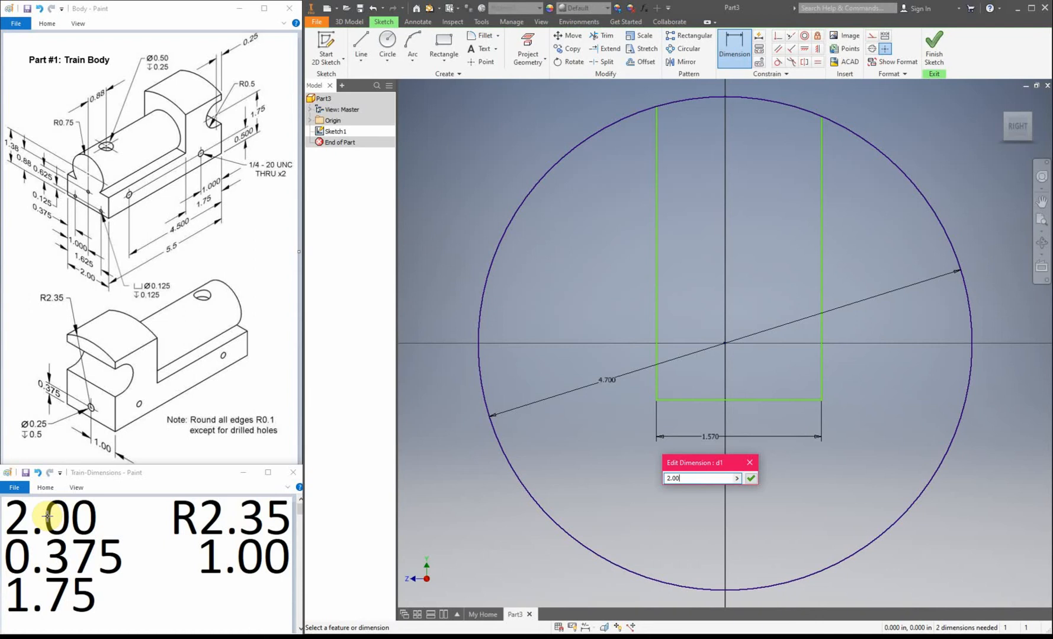
pyautogui.press('Return')
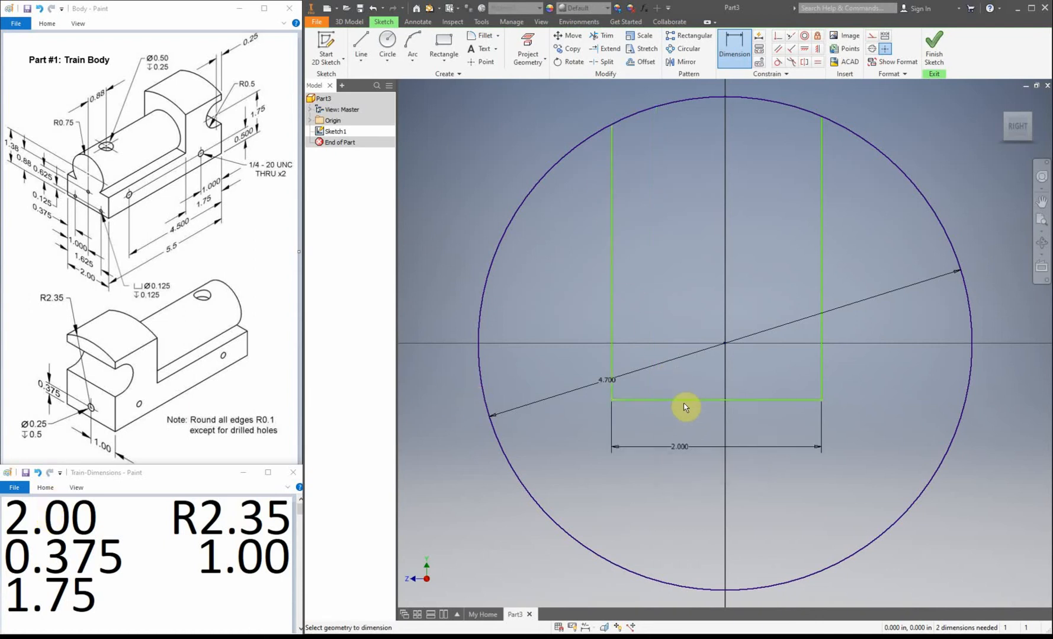
# Dimension the vertical distance from the base line to the origin as 0.375 in.
pyautogui.click(632, 401)
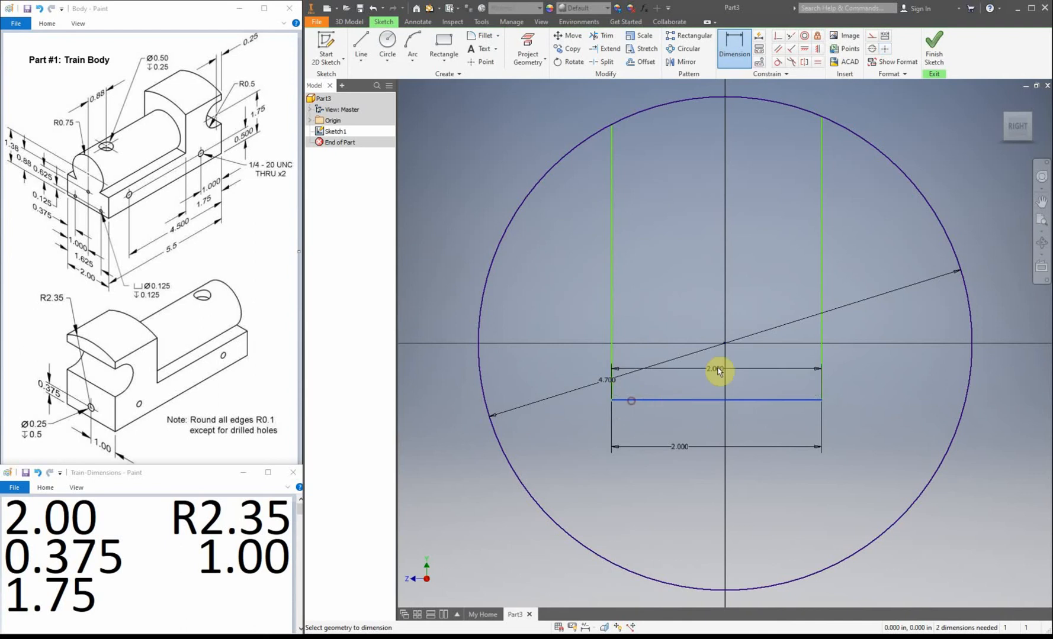
pyautogui.click(724, 343)
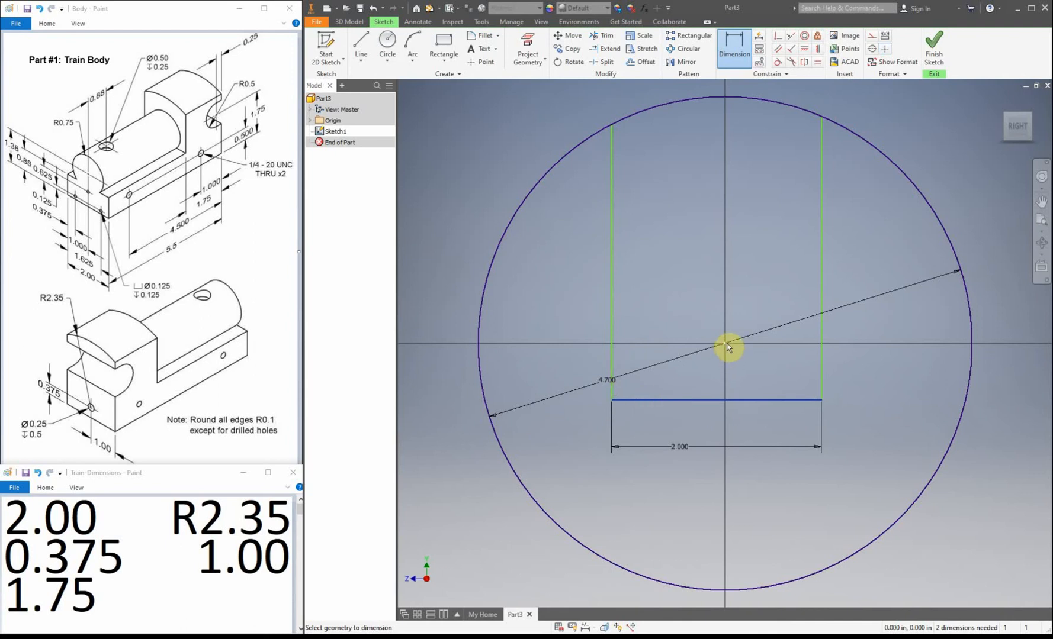
pyautogui.click(581, 373)
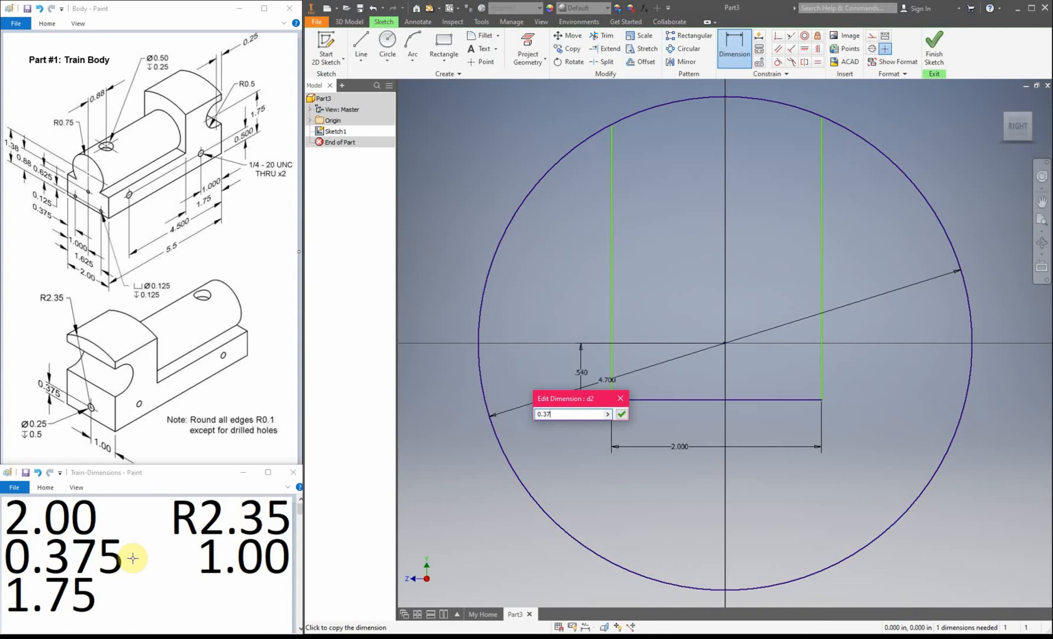
pyautogui.press('Return')
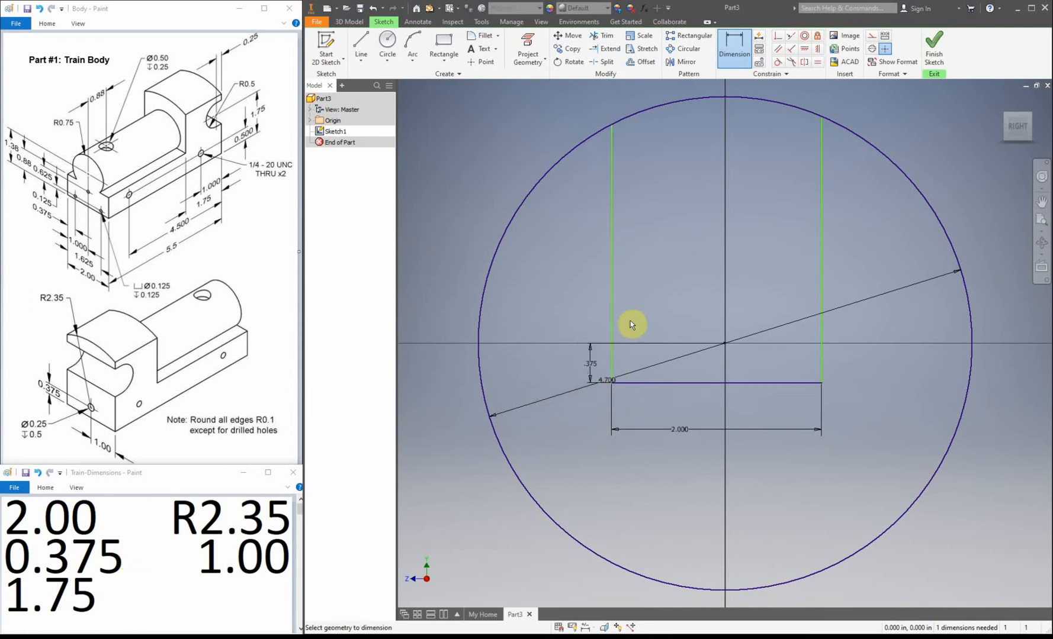
# Dimension the horizontal distance from the left vertical line to the origin as 1.00 in.
pyautogui.click(613, 356)
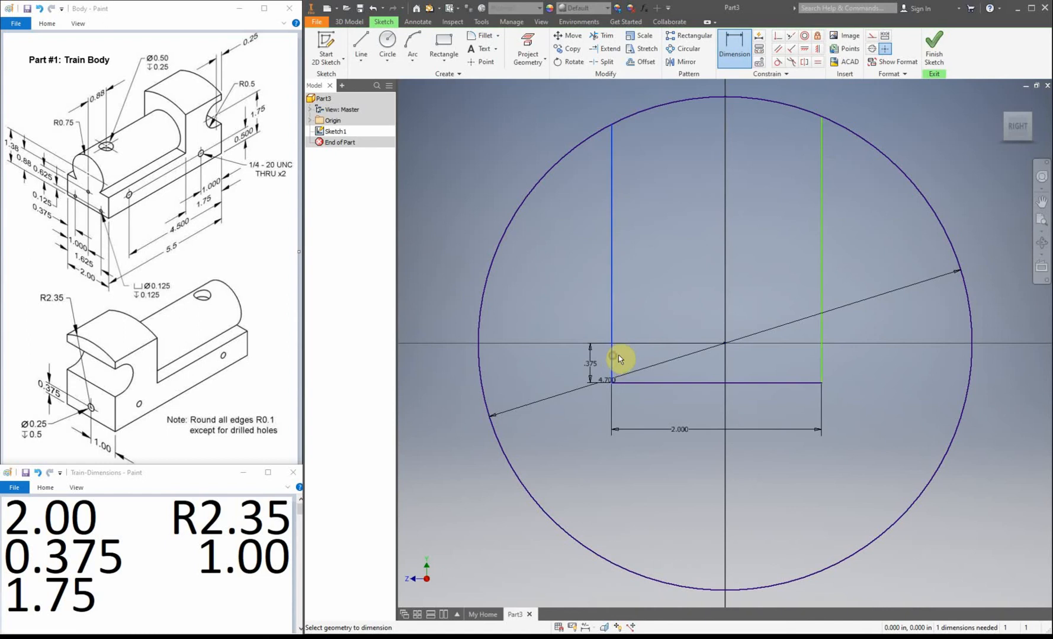
pyautogui.click(714, 356)
pyautogui.click(664, 405)
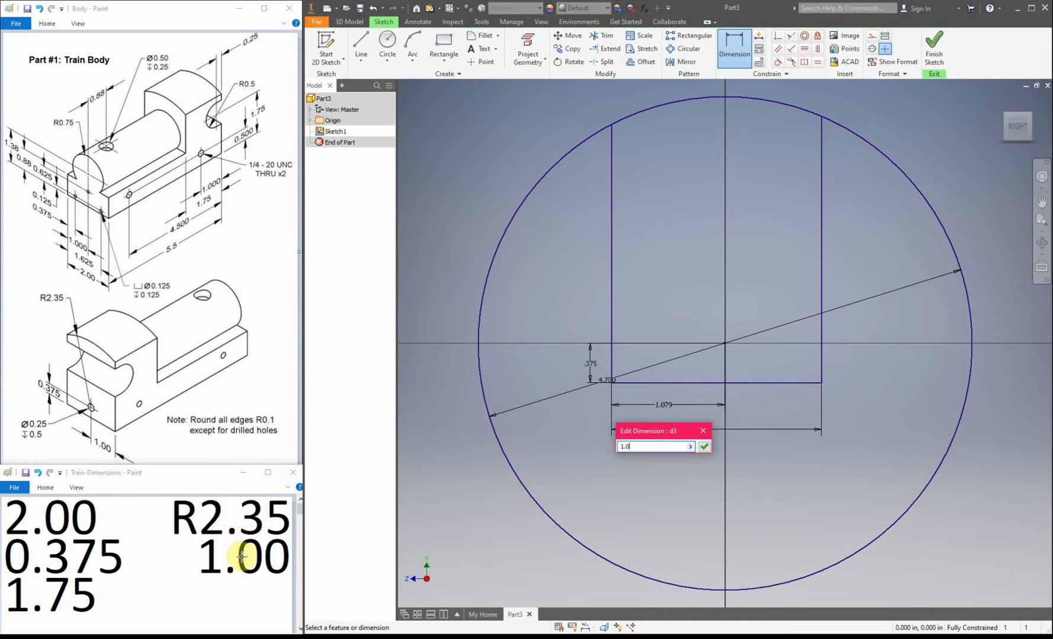
pyautogui.press('Return')
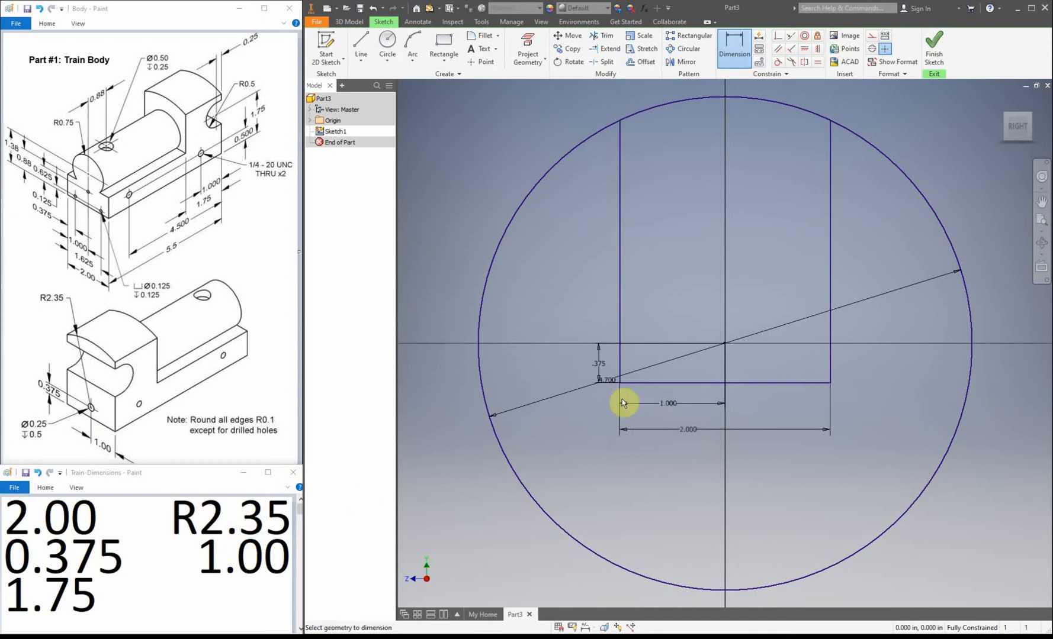
pyautogui.rightClick(561, 284)
pyautogui.click(586, 280)
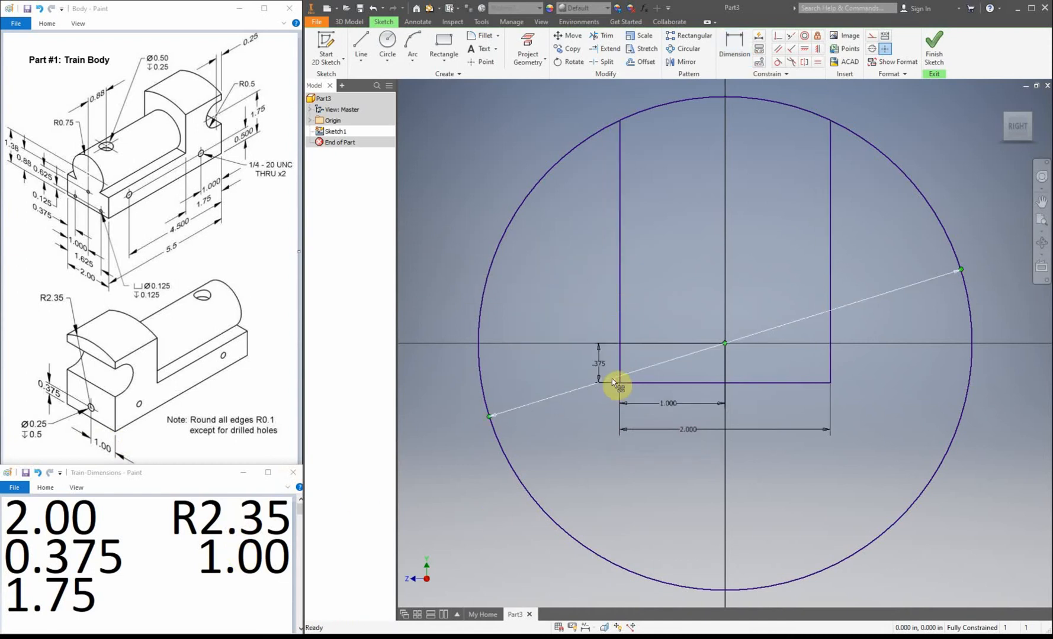
# Move the circle's diameter dimension clear of the 0.375 dimension and trim the circle outside the two vertical lines.
pyautogui.moveTo(612, 382); pyautogui.dragTo(605, 265)
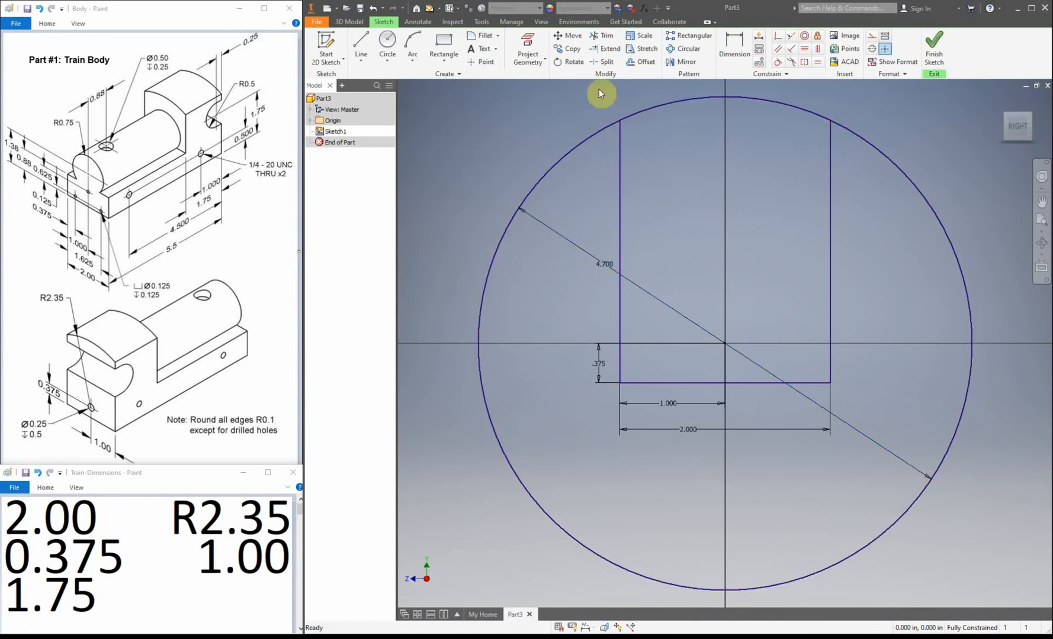
pyautogui.click(605, 37)
pyautogui.click(577, 154)
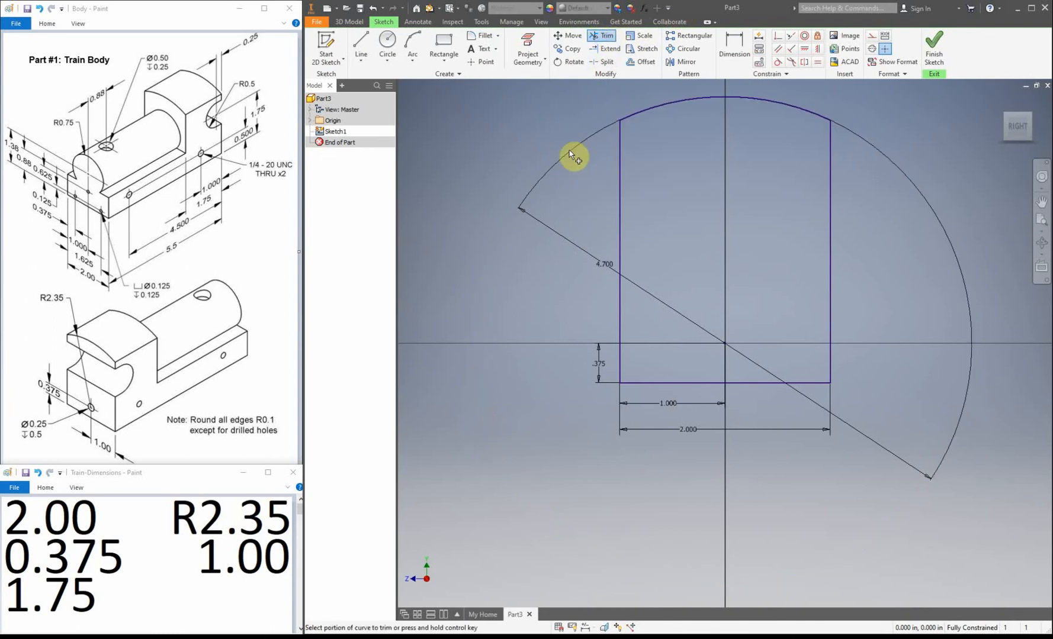
pyautogui.rightClick(474, 155)
pyautogui.click(517, 145)
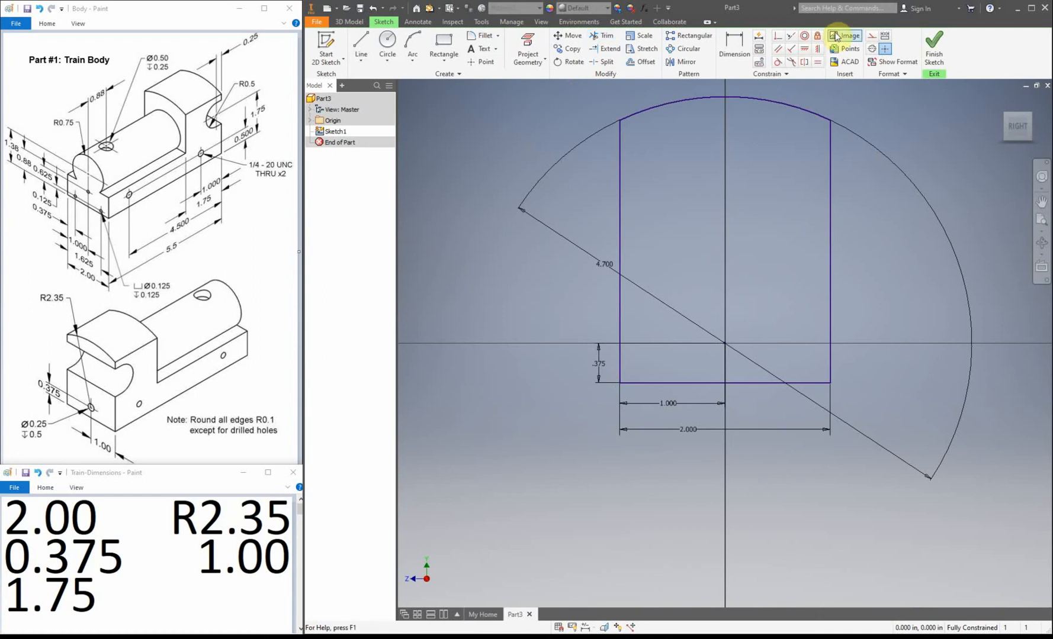
# Finish the sketch and extrude the arched profile 1.75 in.
pyautogui.click(929, 47)
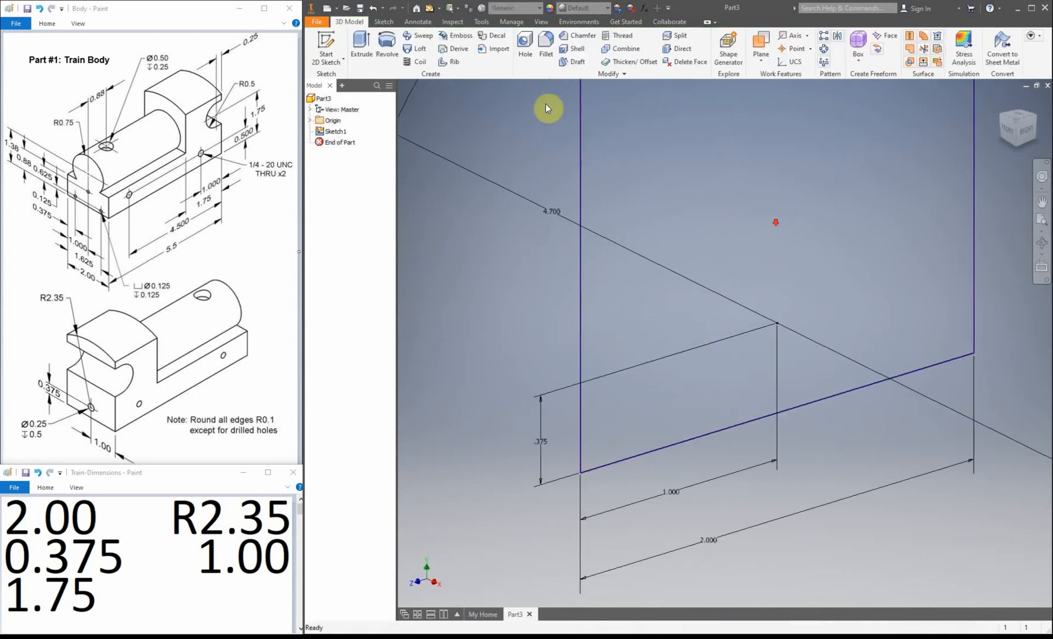
pyautogui.click(361, 47)
pyautogui.scroll(-3, 760, 215)
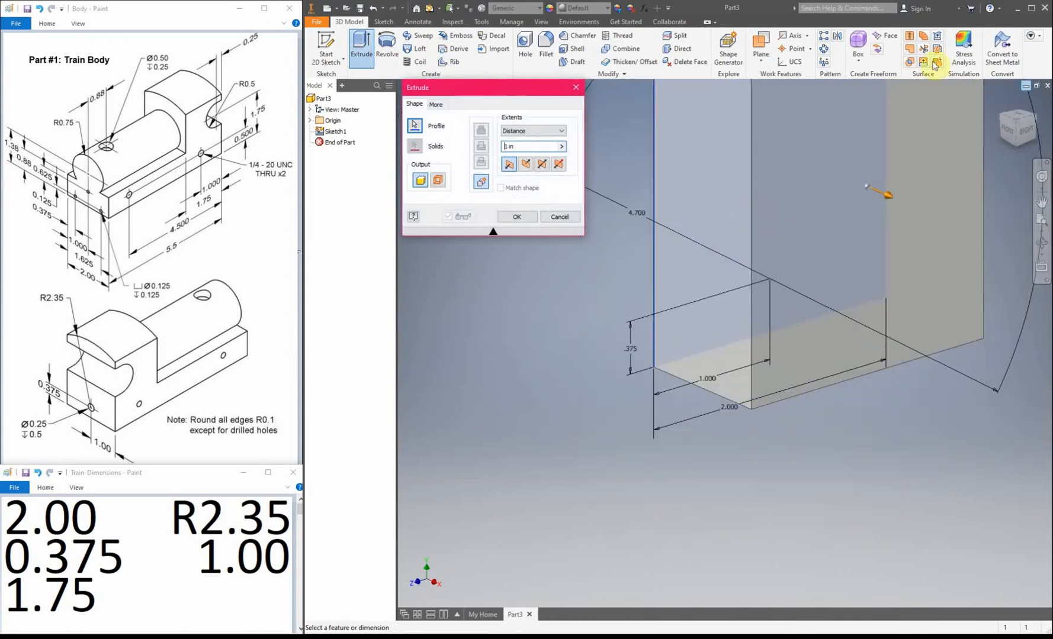
pyautogui.click(1015, 125)
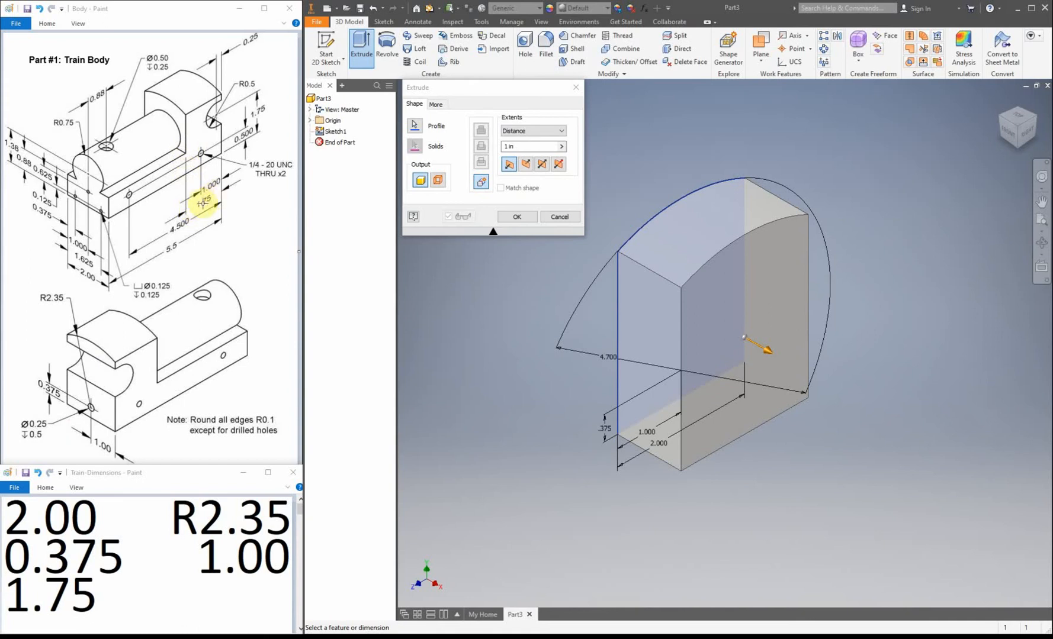
pyautogui.click(529, 144)
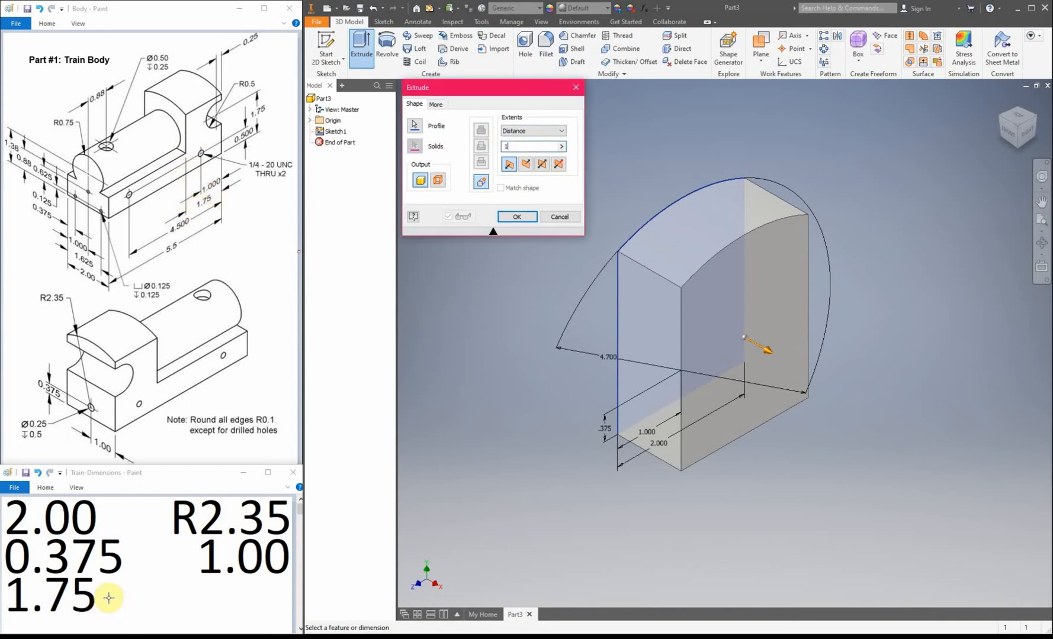
pyautogui.press('Return')
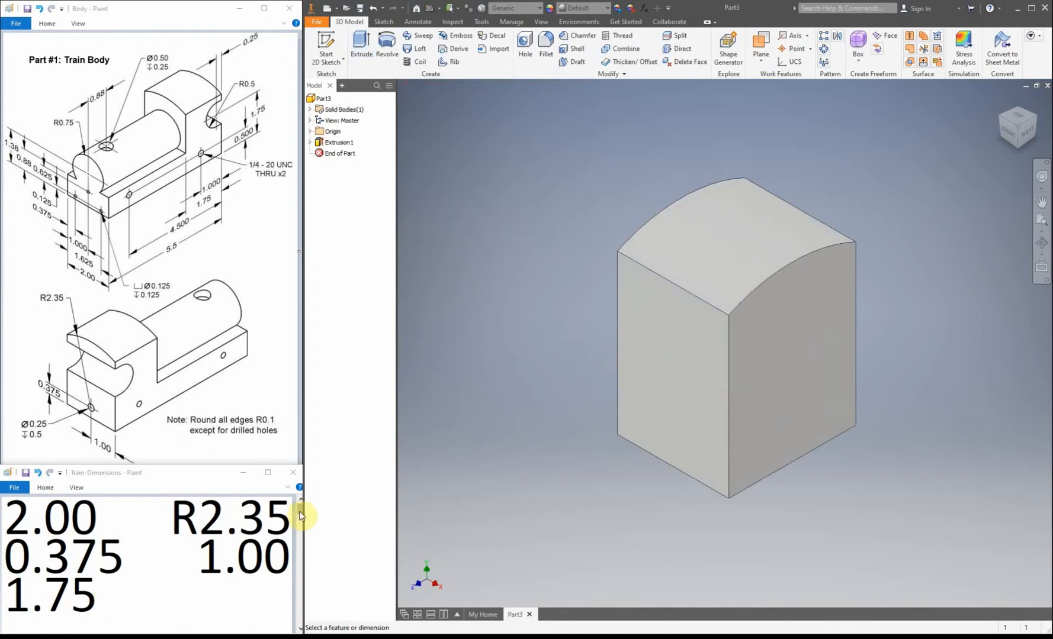
# Bring up the next set of dimension notes, start a sketch on the block's front arched face and project that face's outline.
pyautogui.moveTo(299, 511); pyautogui.dragTo(300, 523)
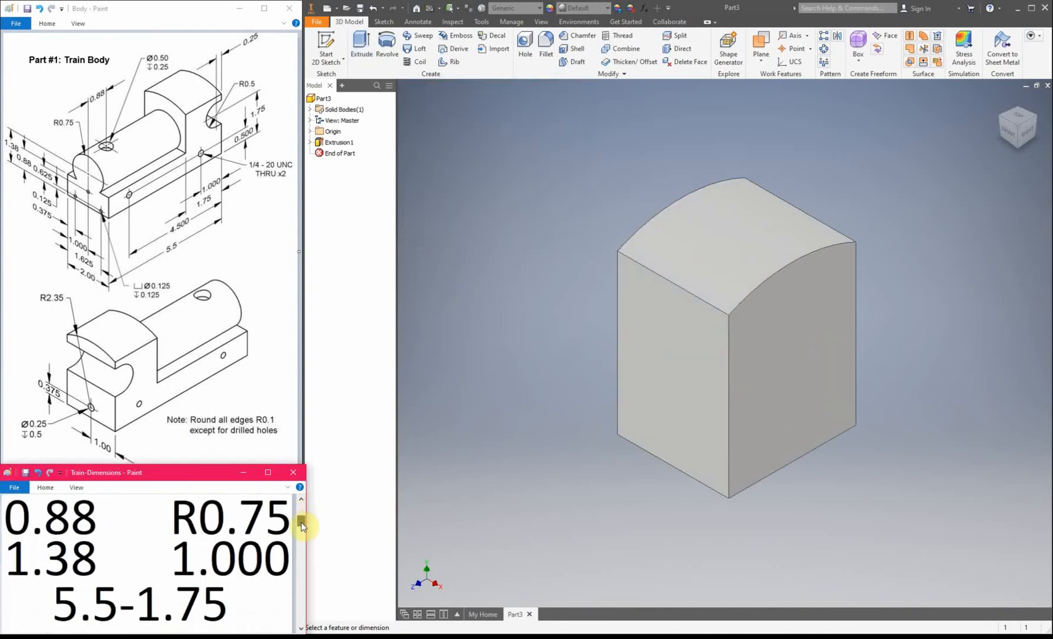
pyautogui.click(329, 45)
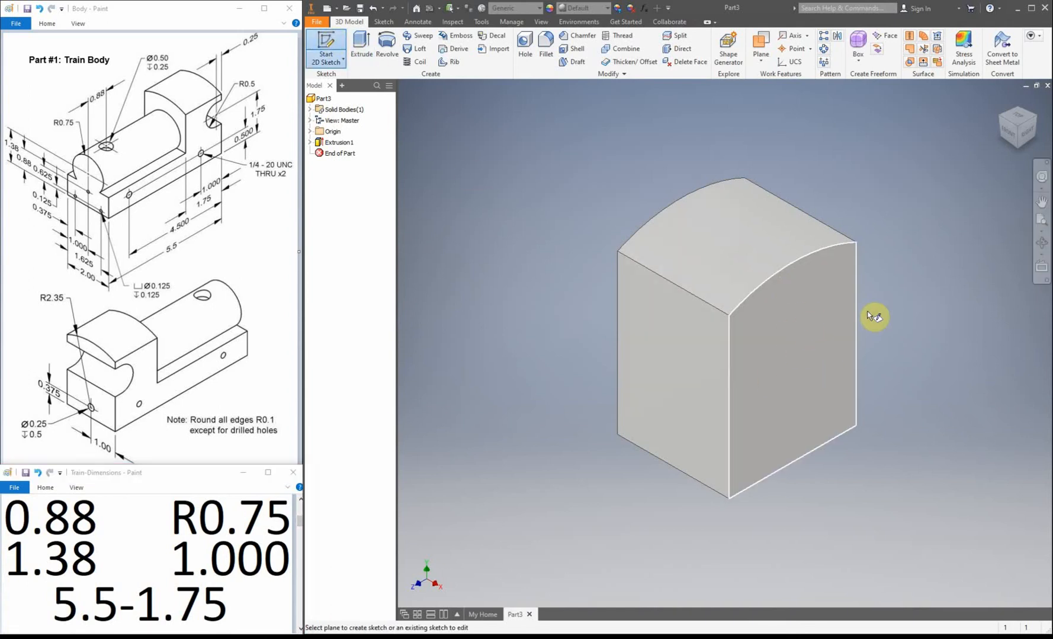
pyautogui.click(818, 378)
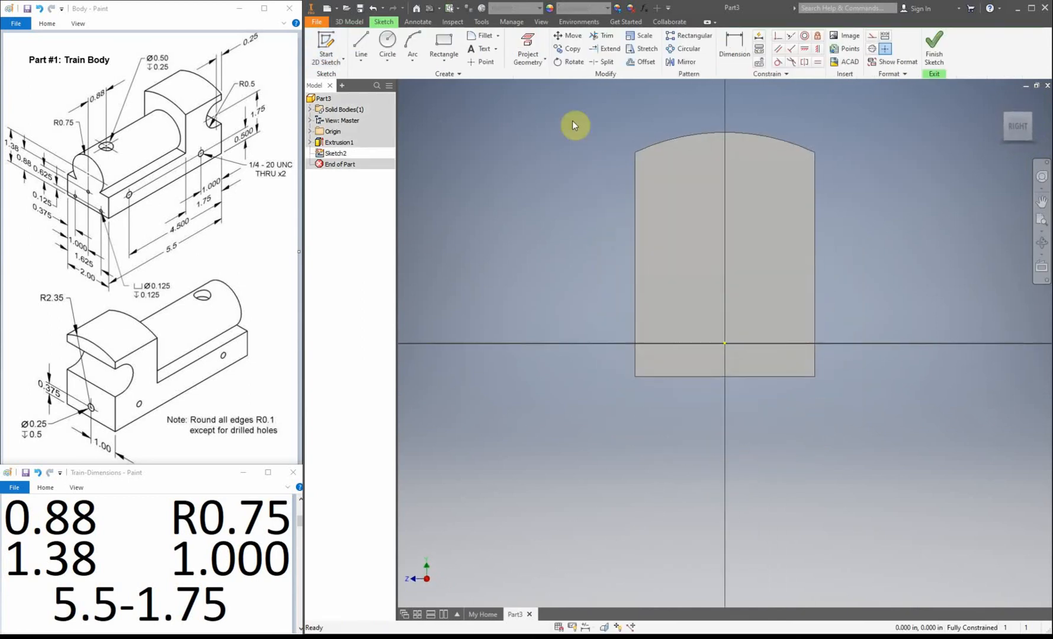
pyautogui.click(531, 45)
pyautogui.click(691, 215)
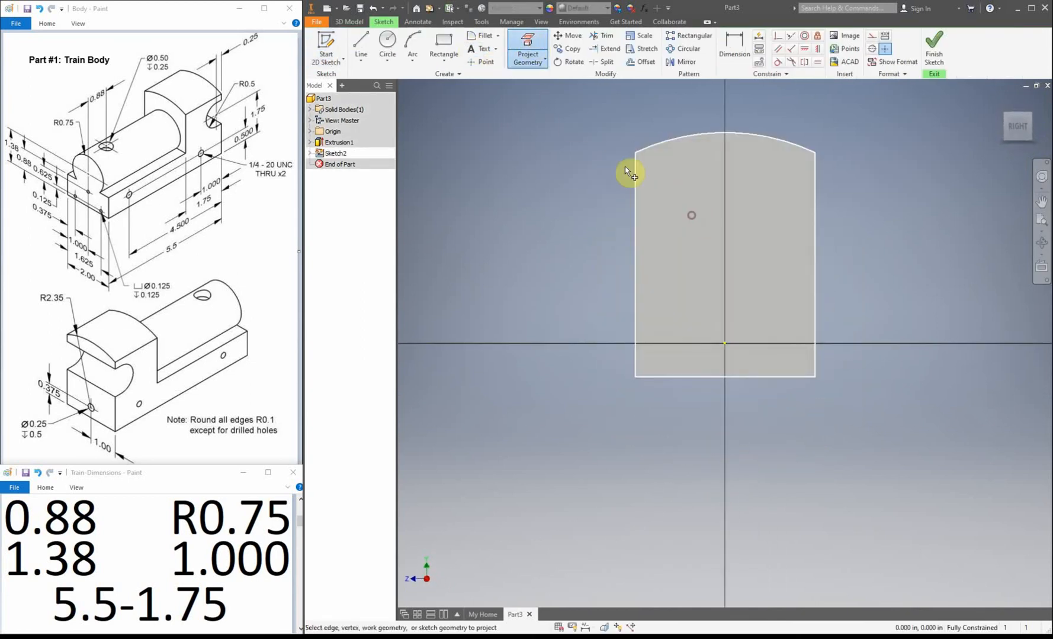
# Draw a rectangle from the projected face's lower-left corner to its right edge, full width and about 1.07 in high.
pyautogui.click(448, 46)
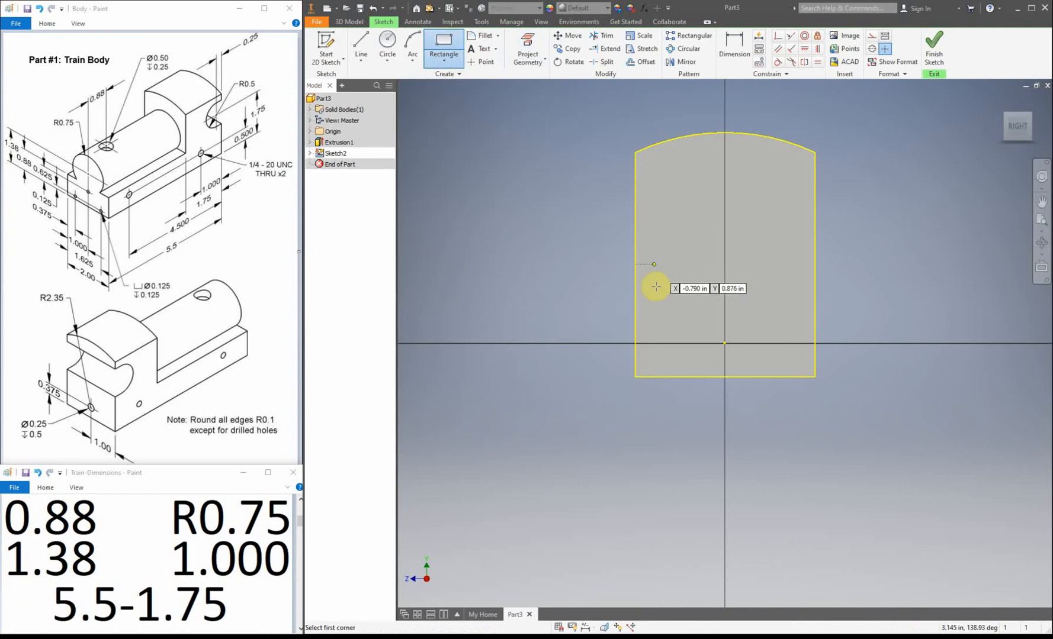
pyautogui.click(635, 374)
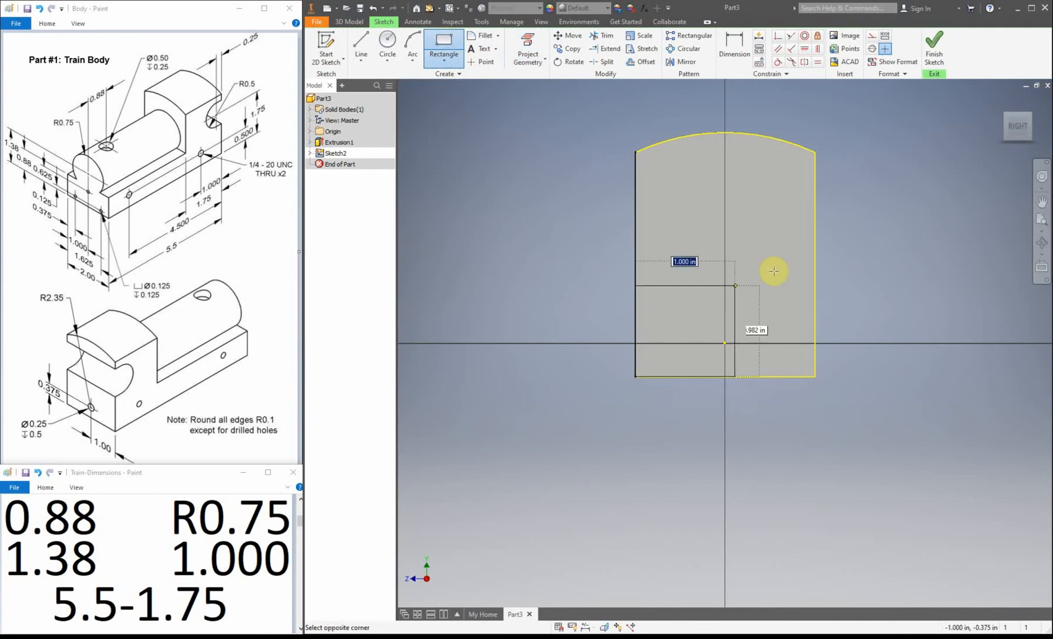
pyautogui.click(814, 281)
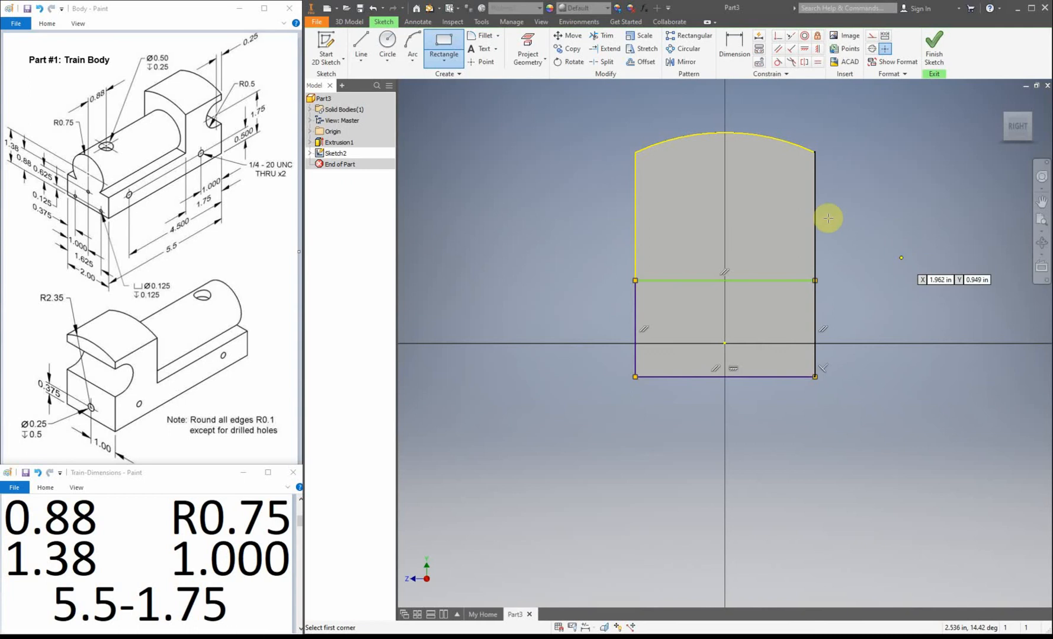
# Dimension the rectangle's height between its top and bottom lines as 0.88 in.
pyautogui.click(733, 52)
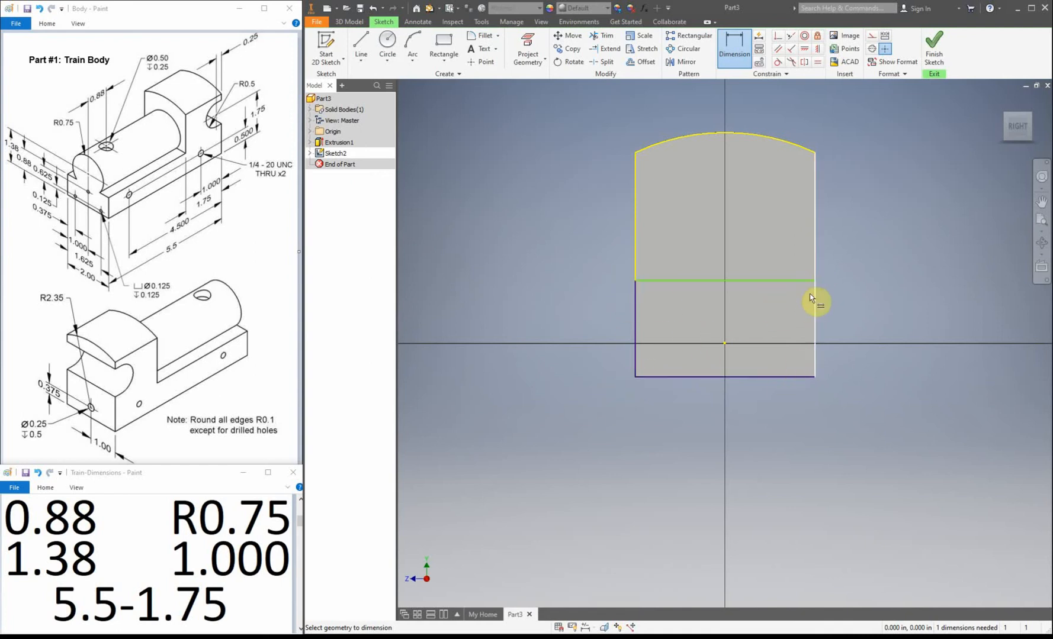
pyautogui.click(646, 281)
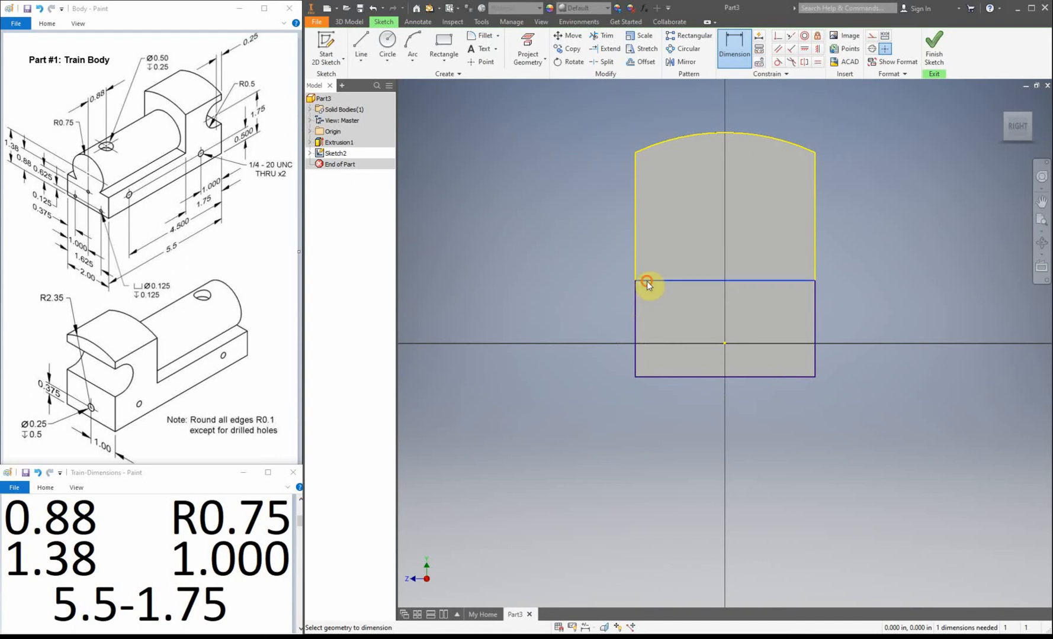
pyautogui.click(678, 378)
pyautogui.click(586, 330)
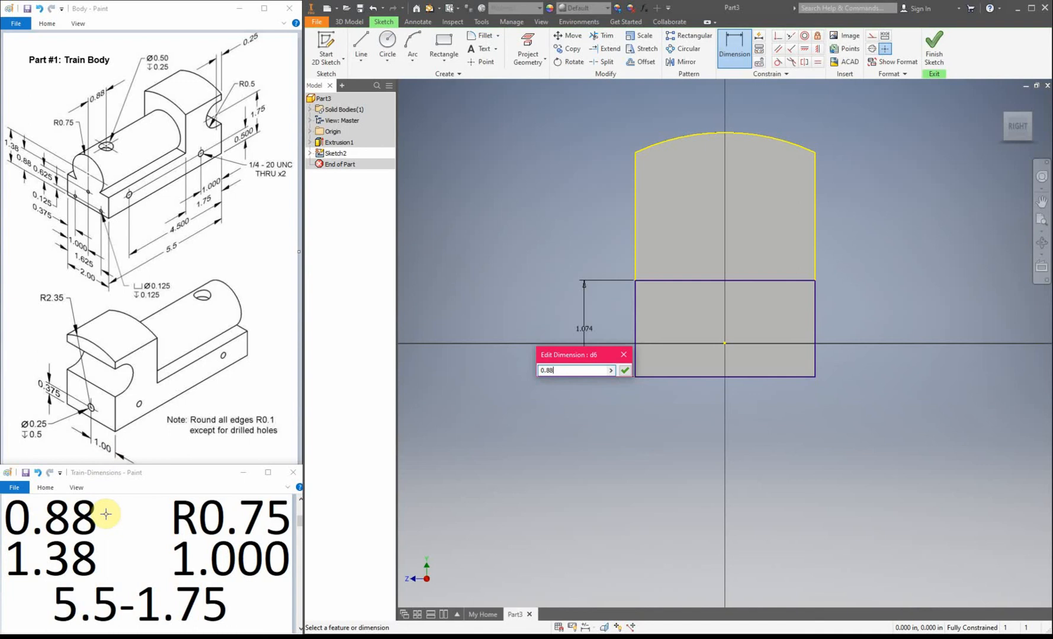
pyautogui.press('Return')
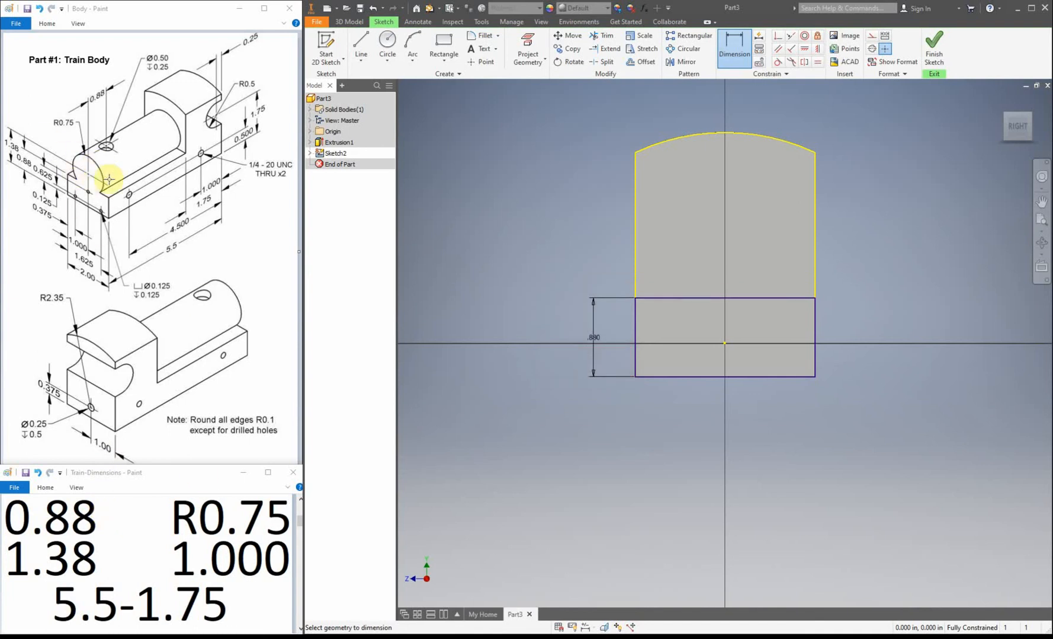
# Draw a circle with diameter 0.75*2 in, centred above the rectangle about 0.77 in from the face's left edge.
pyautogui.click(387, 41)
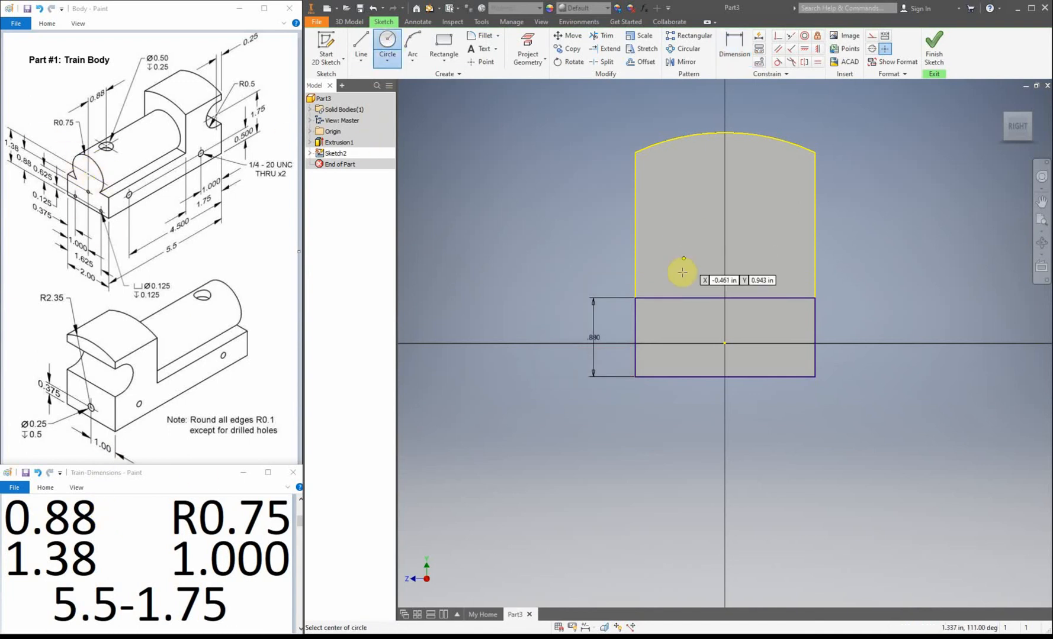
pyautogui.click(703, 255)
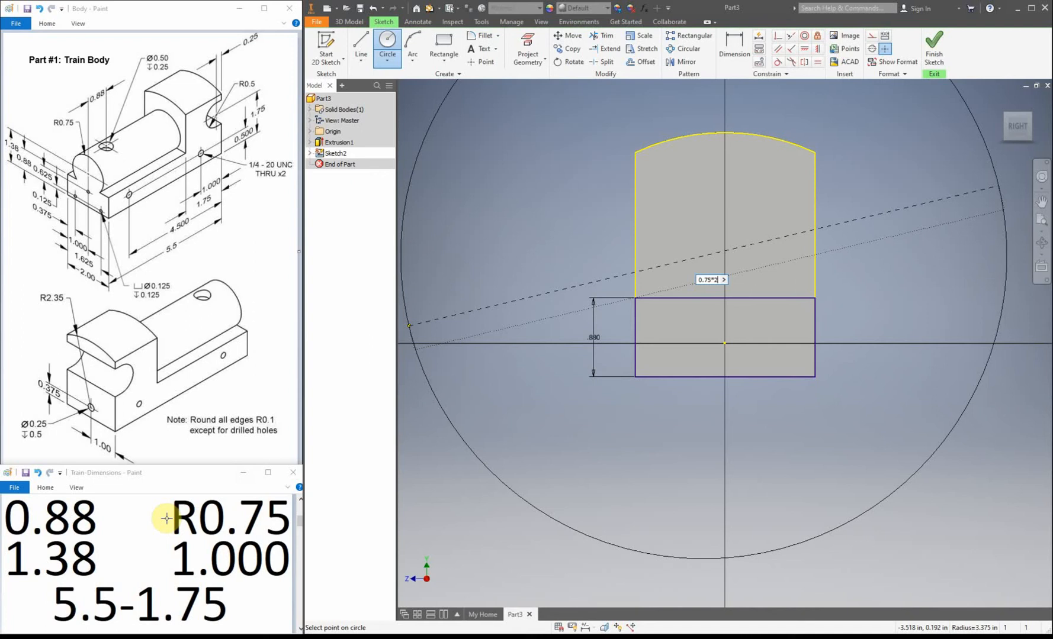
pyautogui.press('Return')
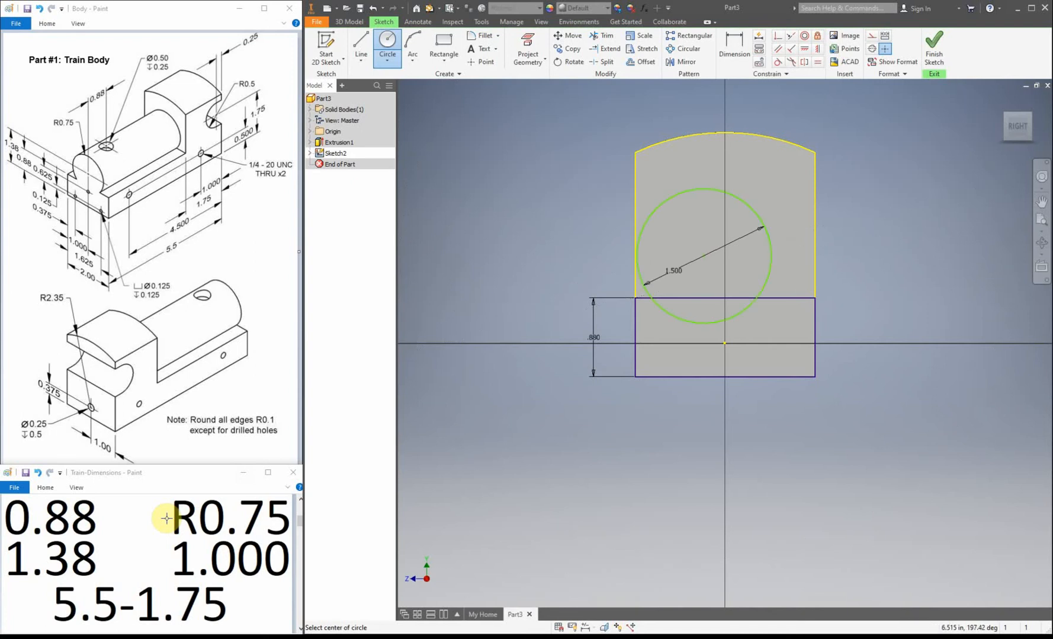
pyautogui.rightClick(480, 193)
pyautogui.click(500, 197)
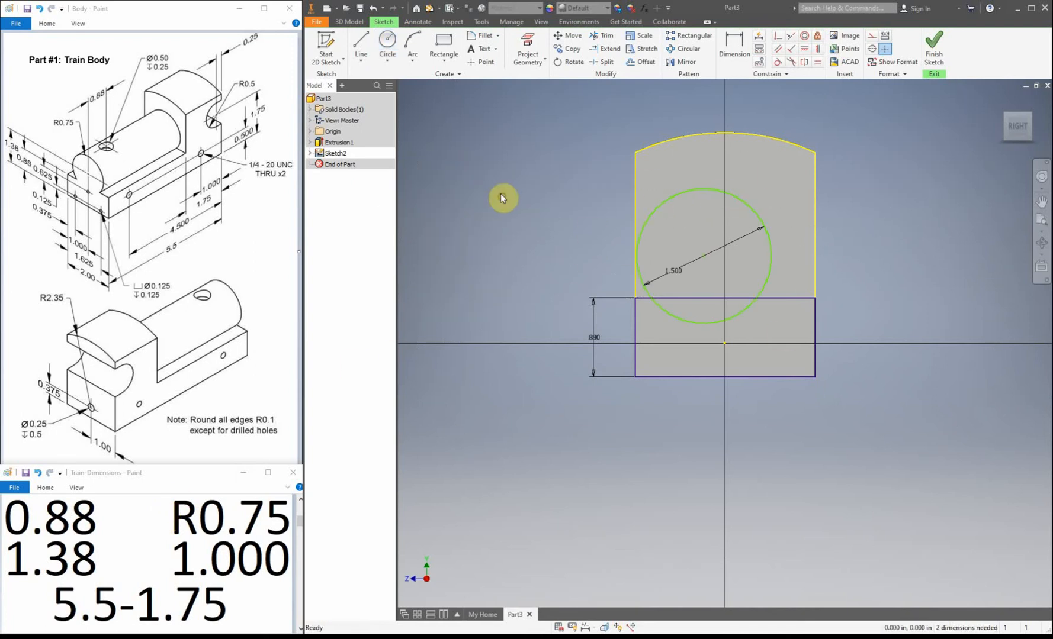
# Dimension the horizontal distance from the left vertical line to the circle's centre as 1.000 in.
pyautogui.click(734, 48)
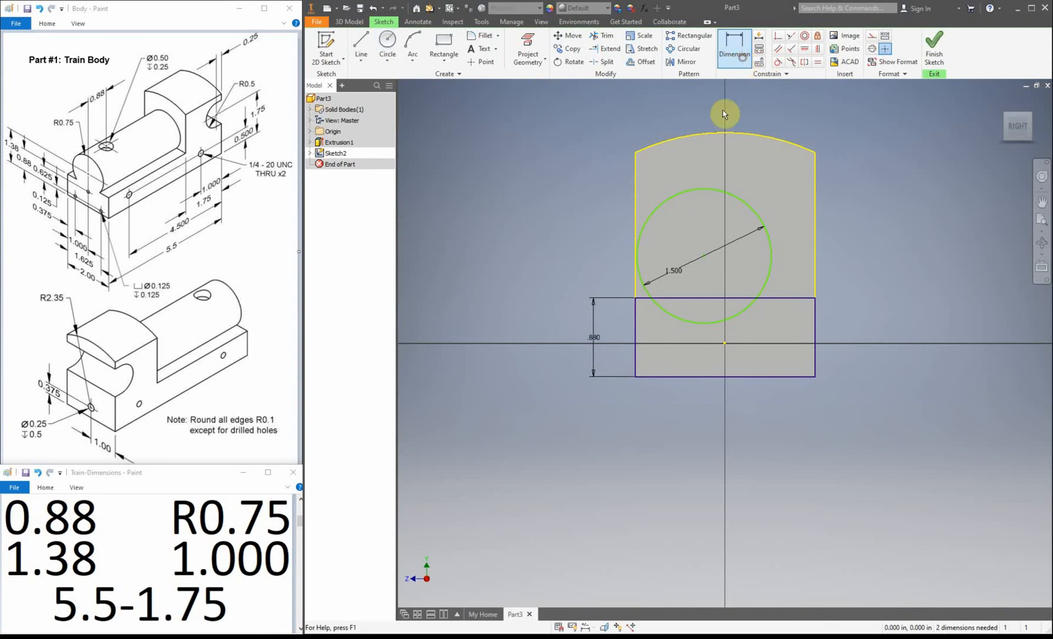
pyautogui.click(636, 323)
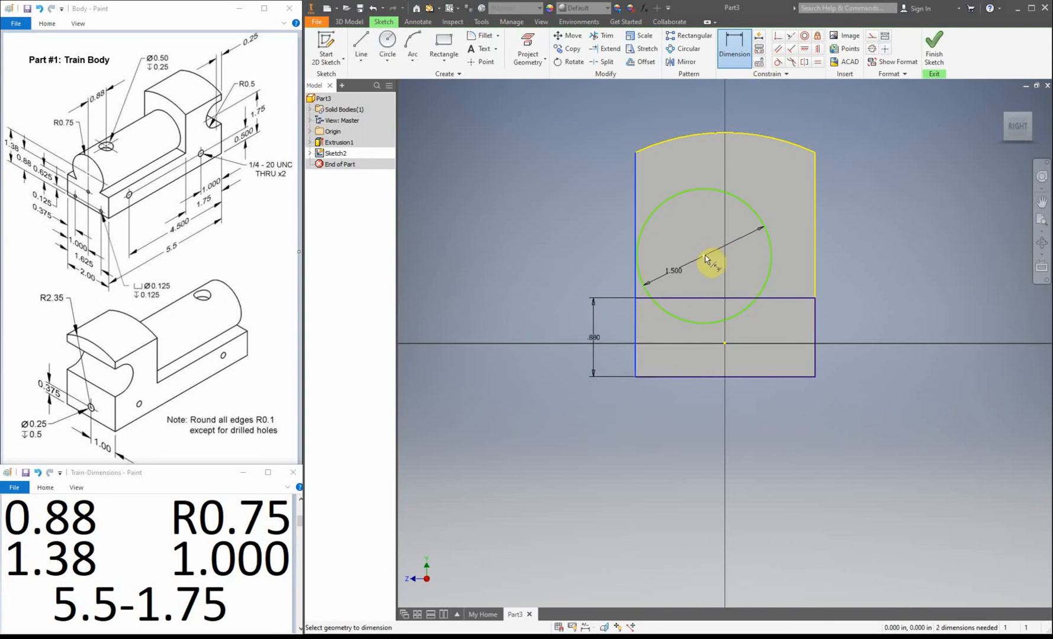
pyautogui.click(704, 258)
pyautogui.click(683, 424)
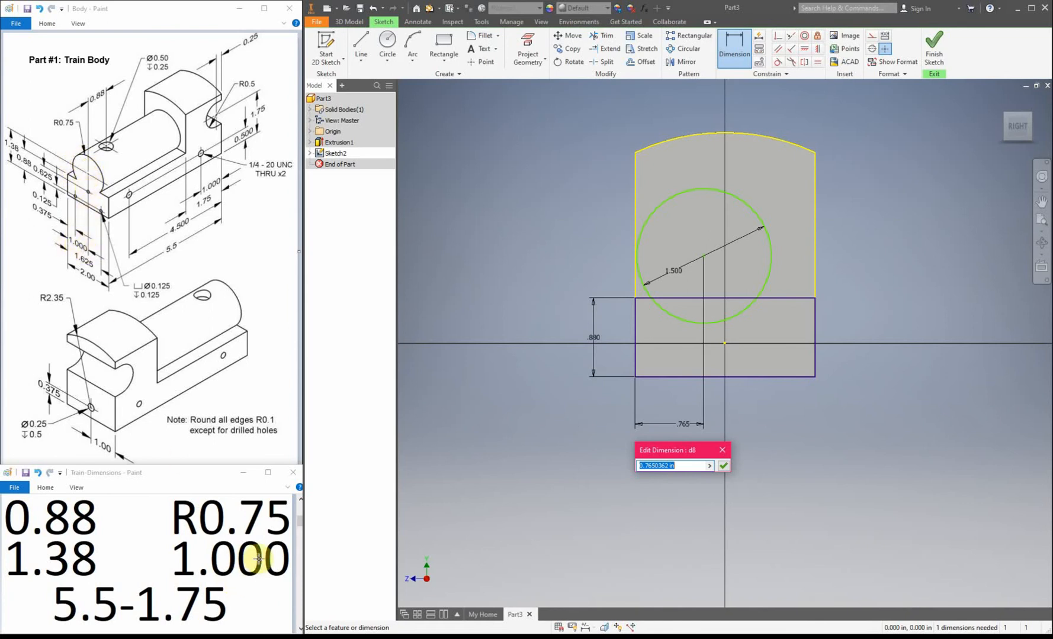
pyautogui.press('Return')
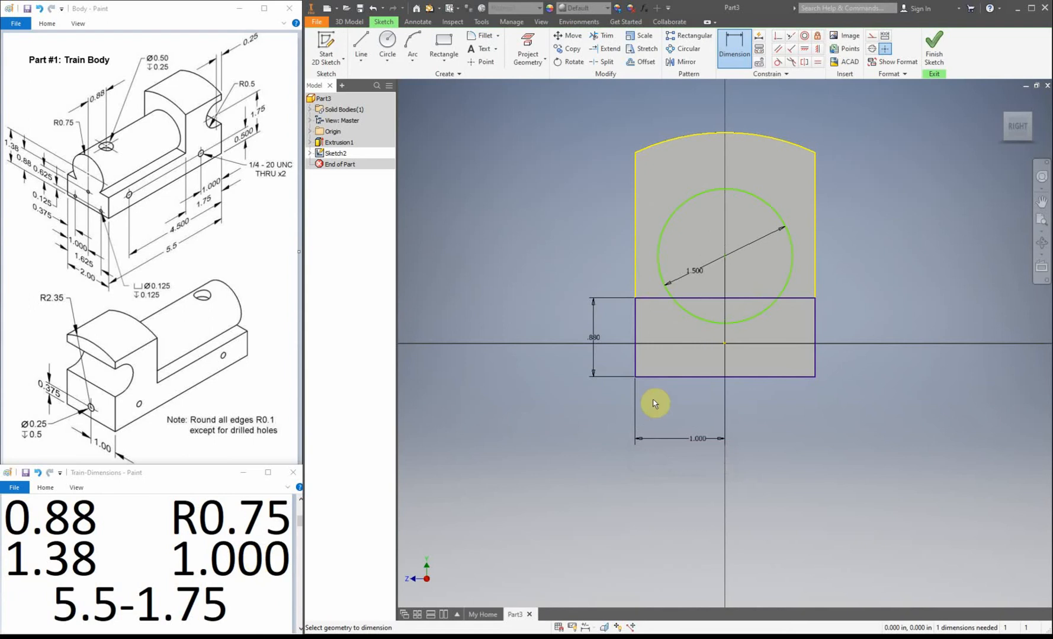
# Dimension the vertical distance from the rectangle's bottom line to the circle's centre as 1.38 in.
pyautogui.click(667, 377)
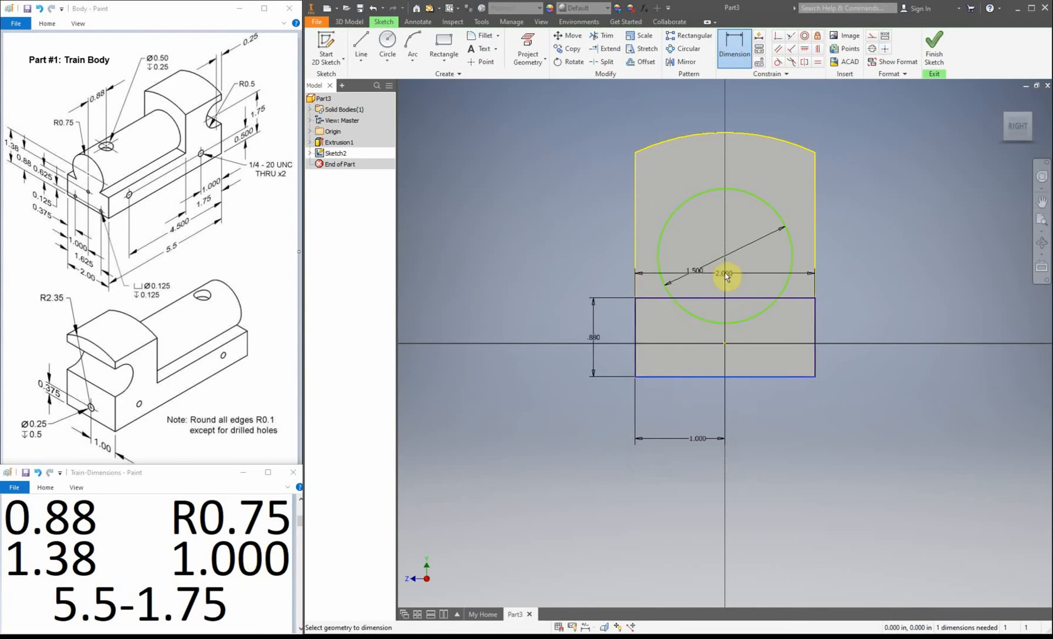
pyautogui.click(725, 259)
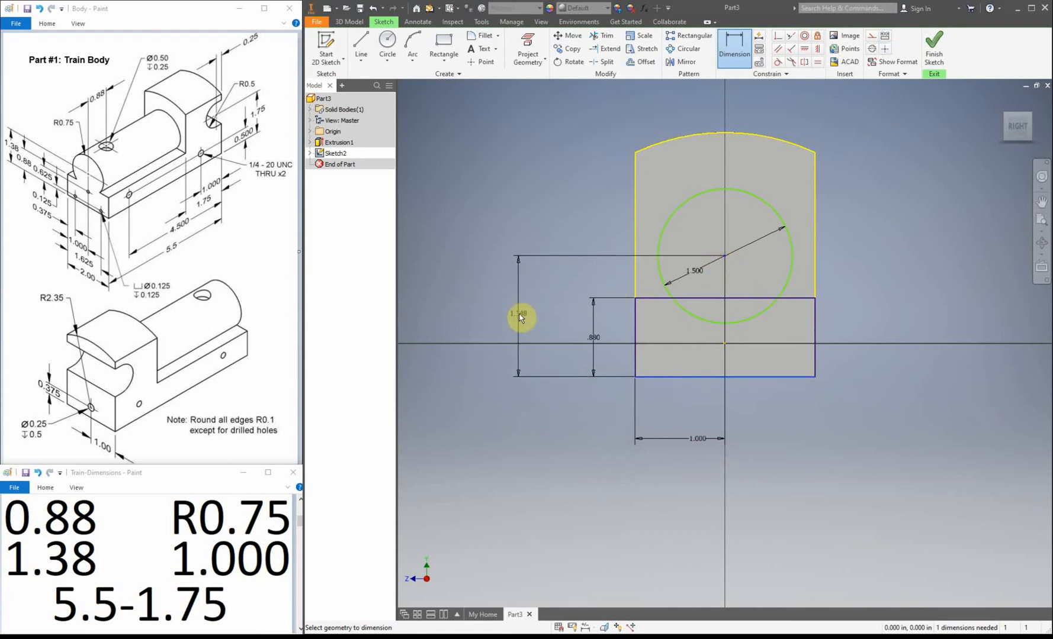
pyautogui.click(521, 312)
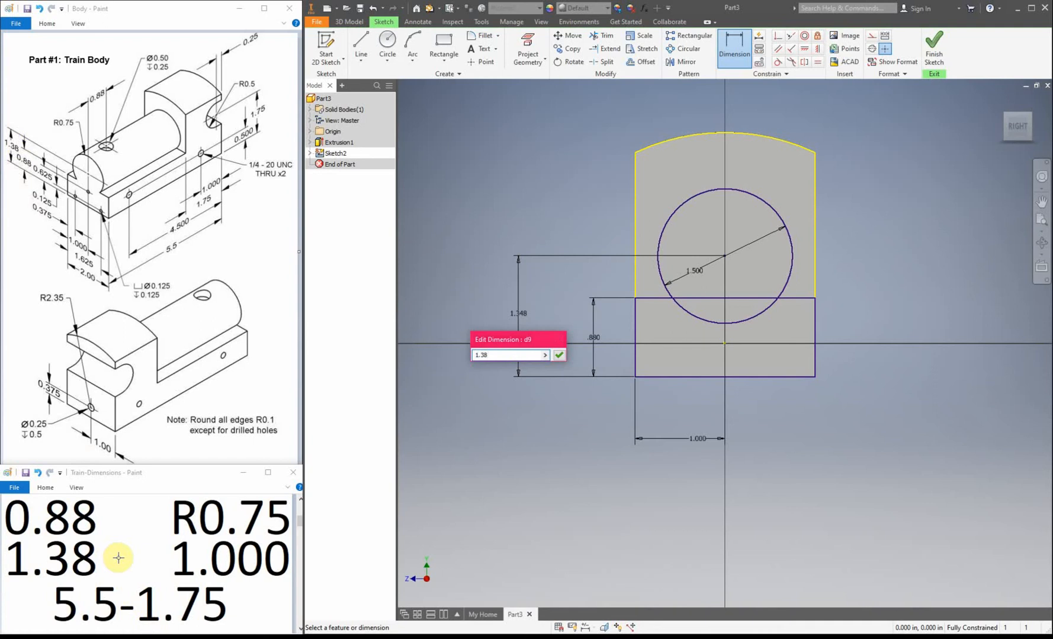
pyautogui.press('Return')
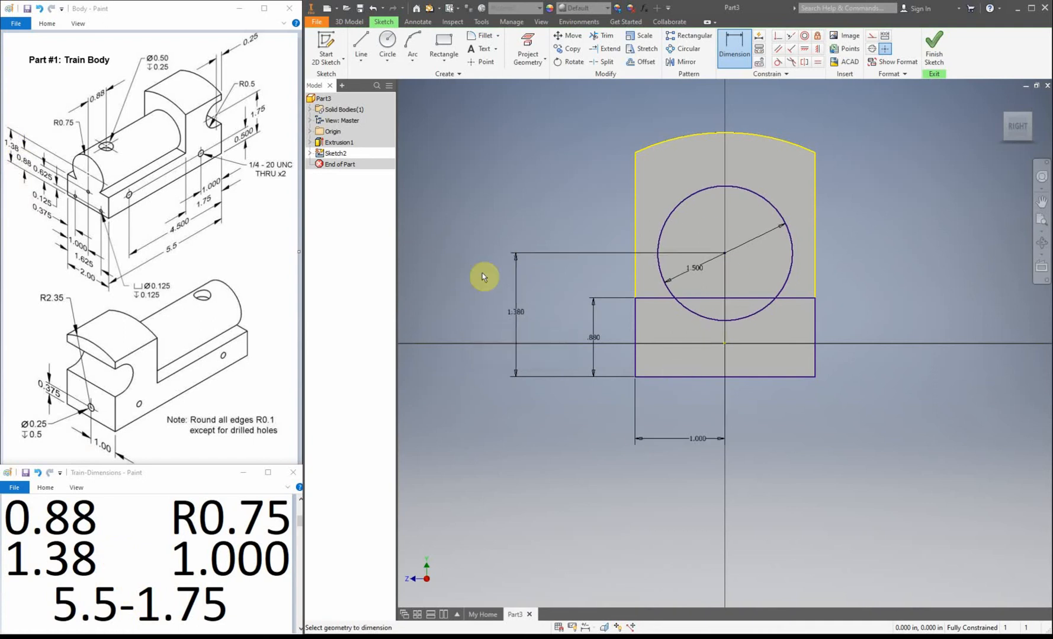
# Finish the sketch and extrude the rectangle and circle regions outward from the cab face by 5.5-1.75 in.
pyautogui.click(934, 50)
pyautogui.click(372, 50)
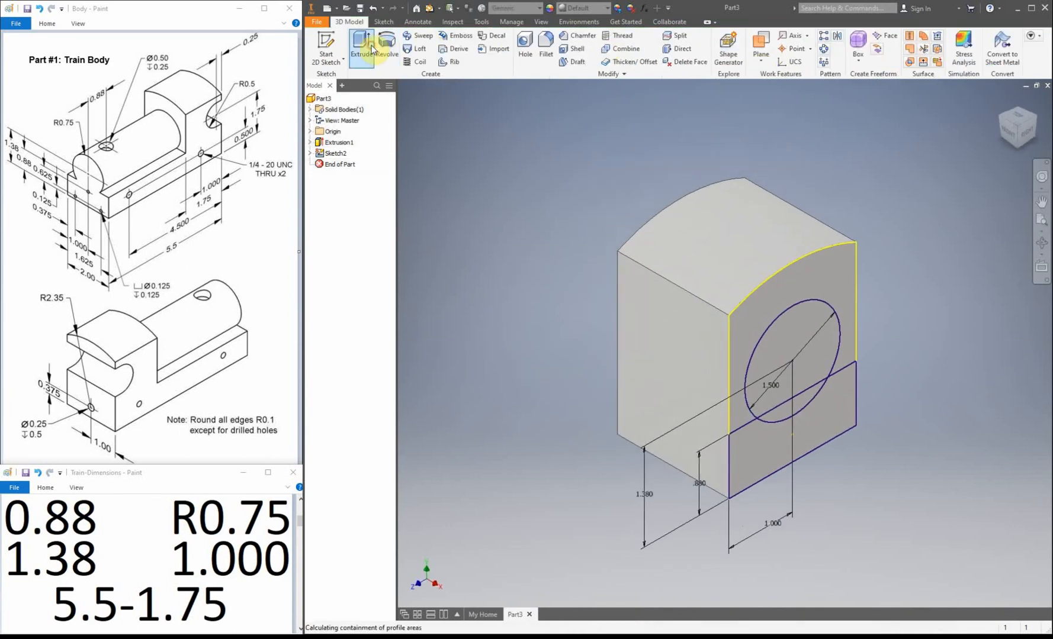
pyautogui.click(797, 428)
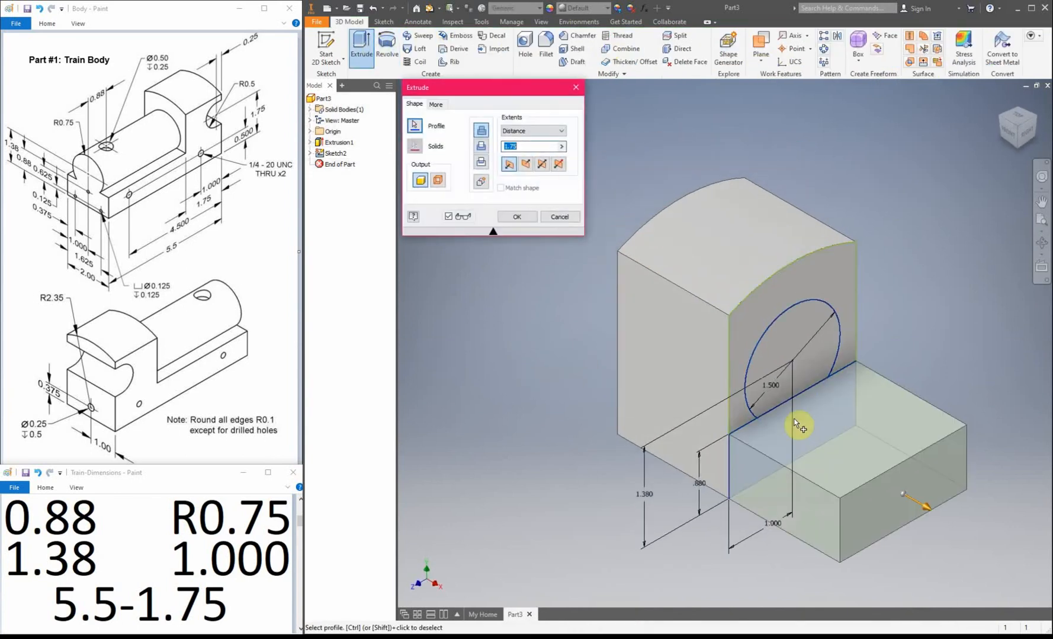
pyautogui.click(782, 382)
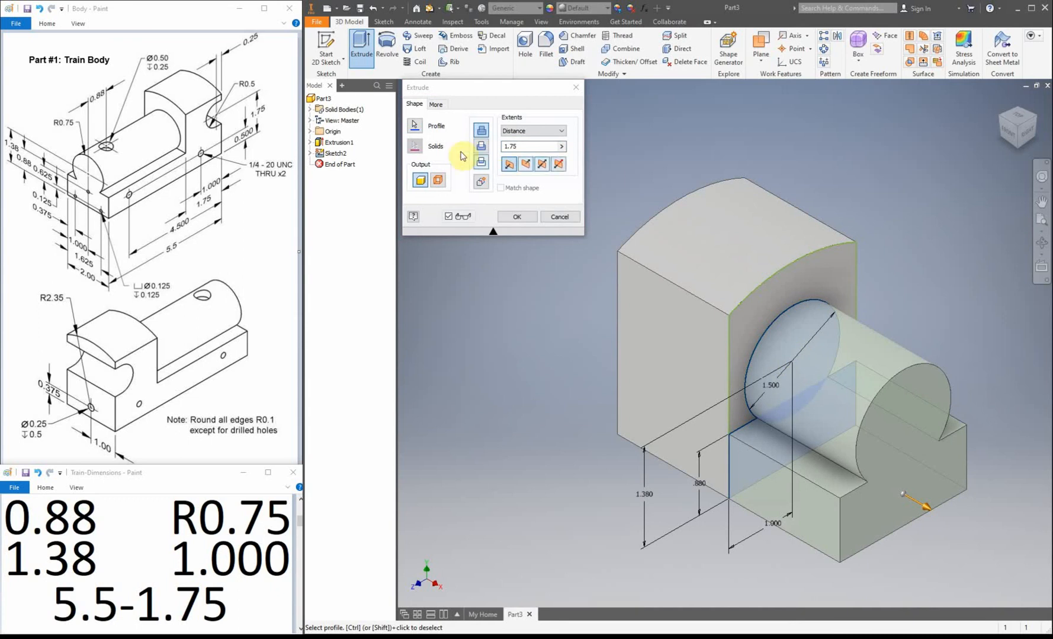
pyautogui.click(532, 146)
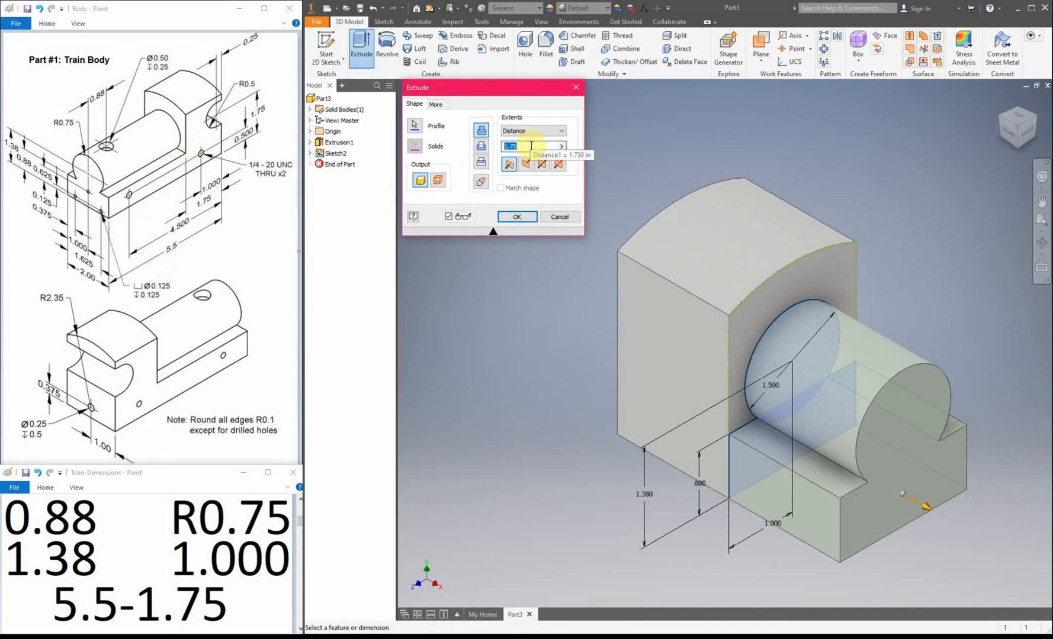
pyautogui.write('5.5')
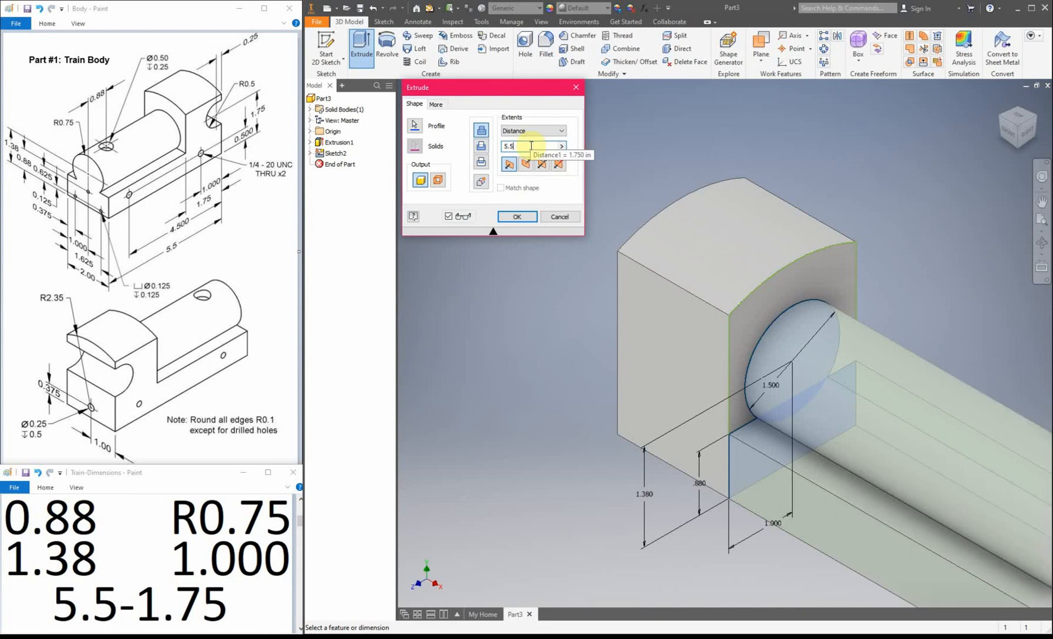
pyautogui.write('-')
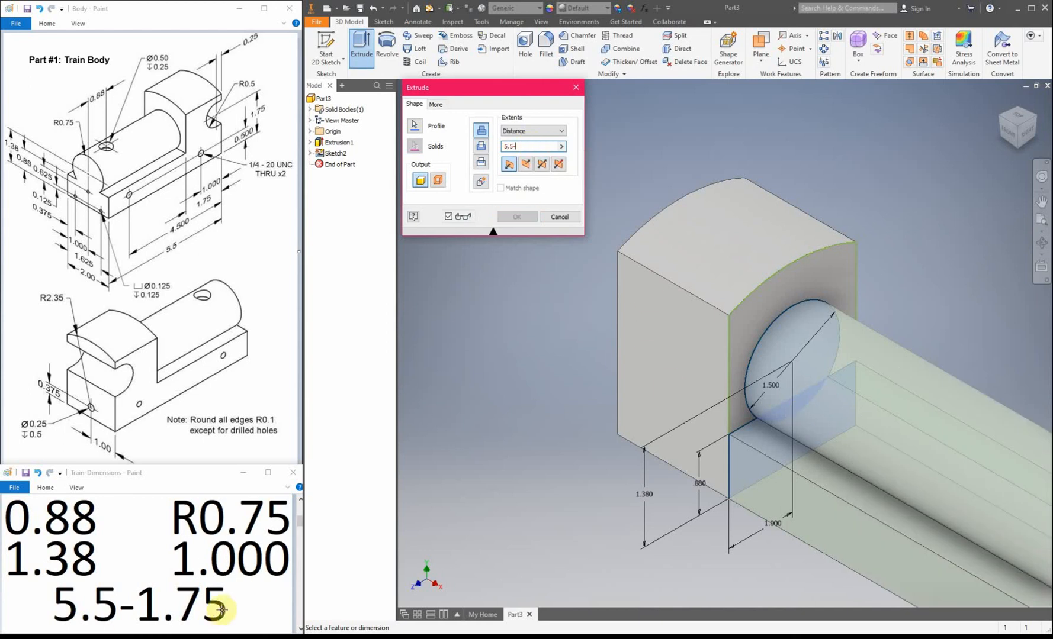
pyautogui.write('1.75')
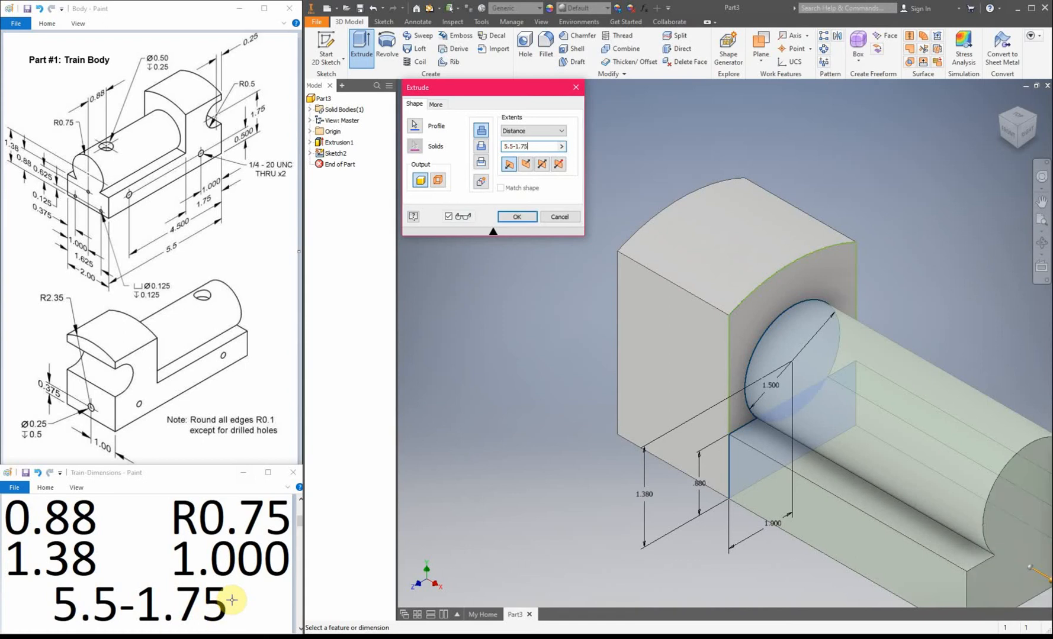
pyautogui.press('Return')
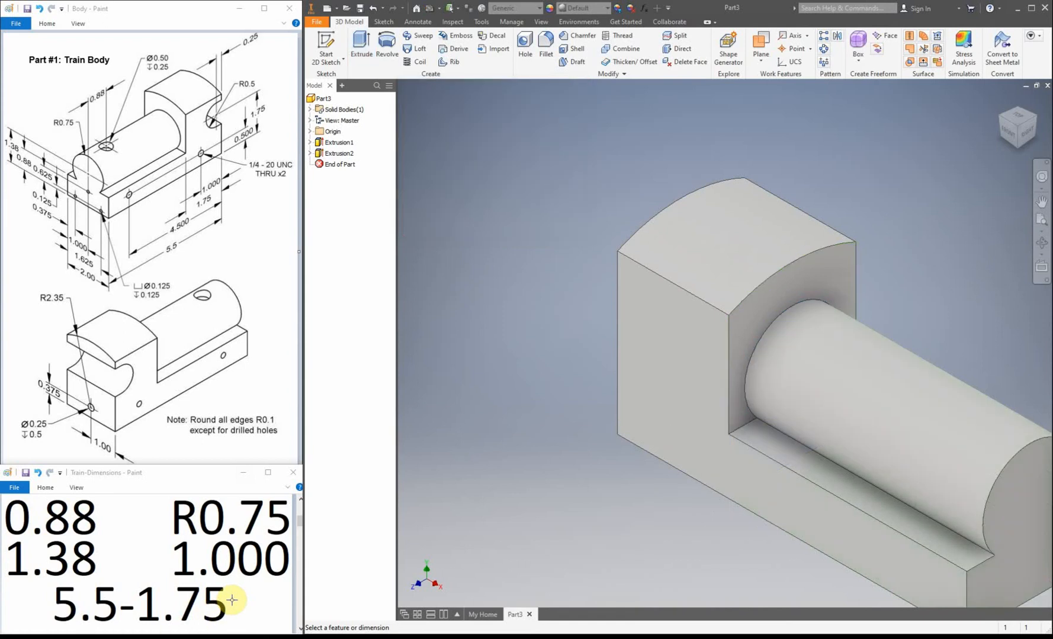
pyautogui.press('F6')
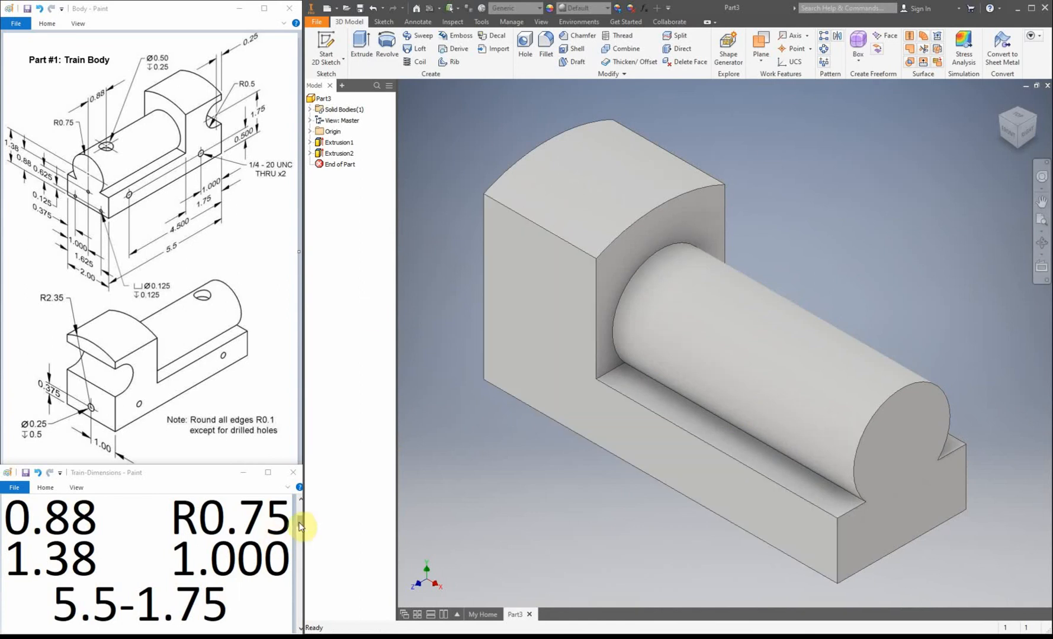
# Bring up the 0.25, R0.50 and 1.75 dimension notes and start a sketch on the body's flat side face with its outline projected.
pyautogui.moveTo(300, 527); pyautogui.dragTo(301, 539)
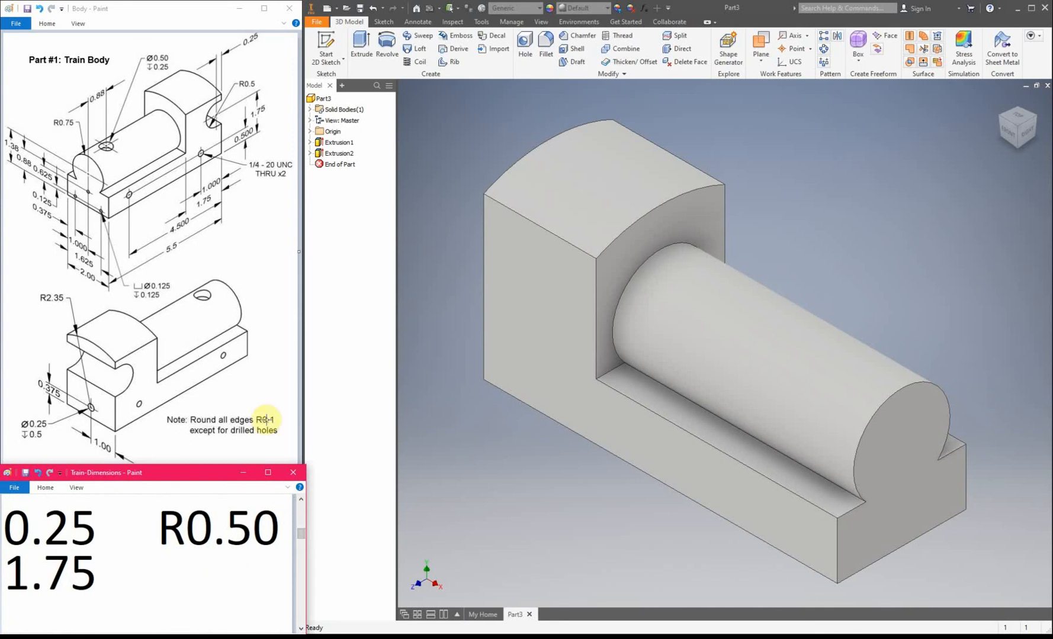
pyautogui.click(334, 43)
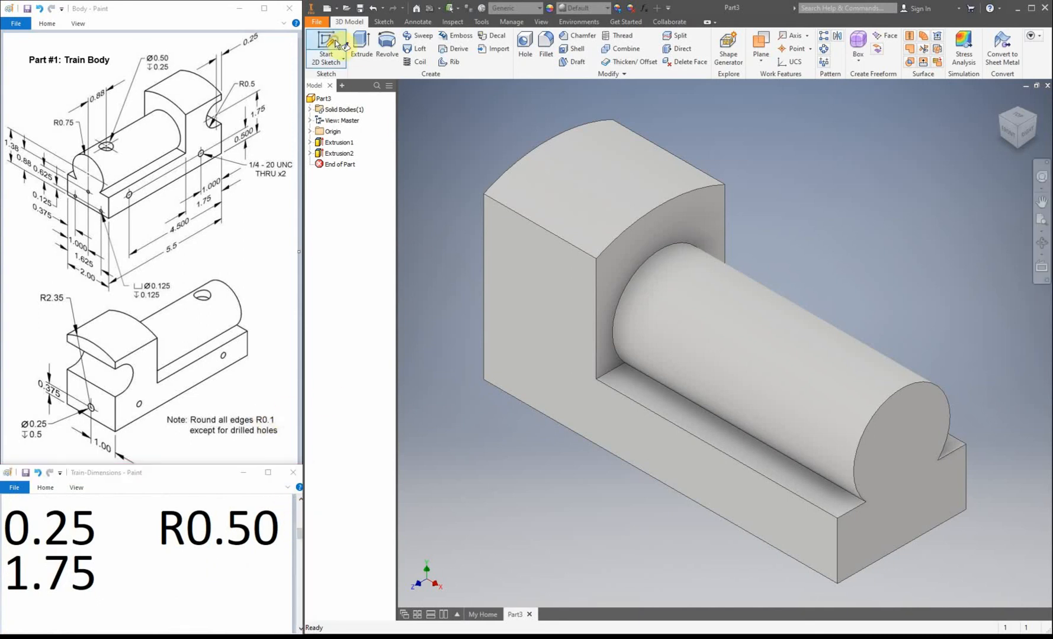
pyautogui.click(522, 248)
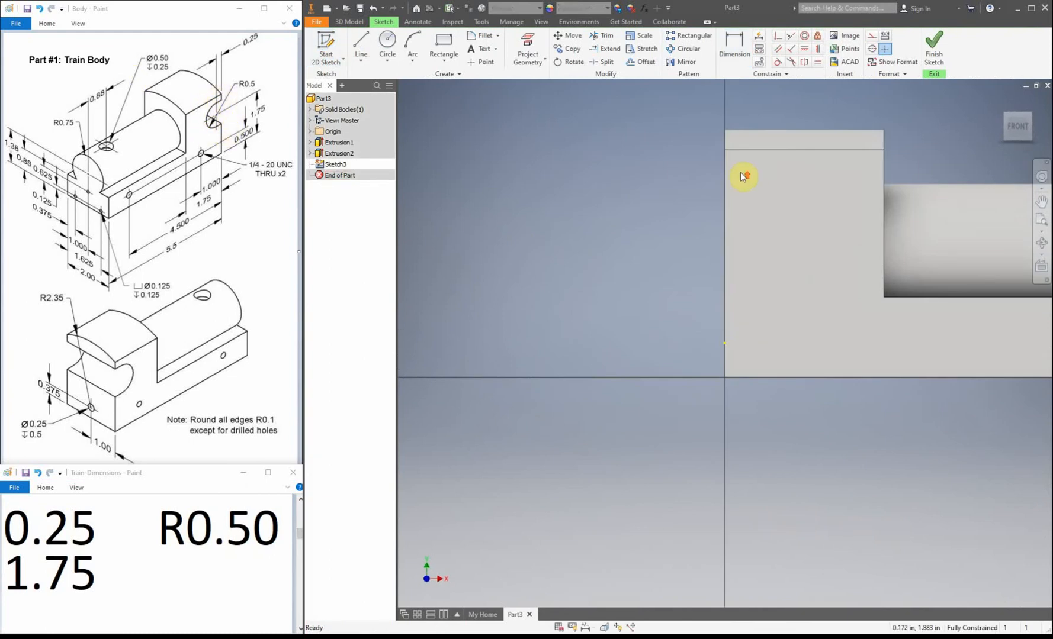
pyautogui.scroll(-4, 773, 173)
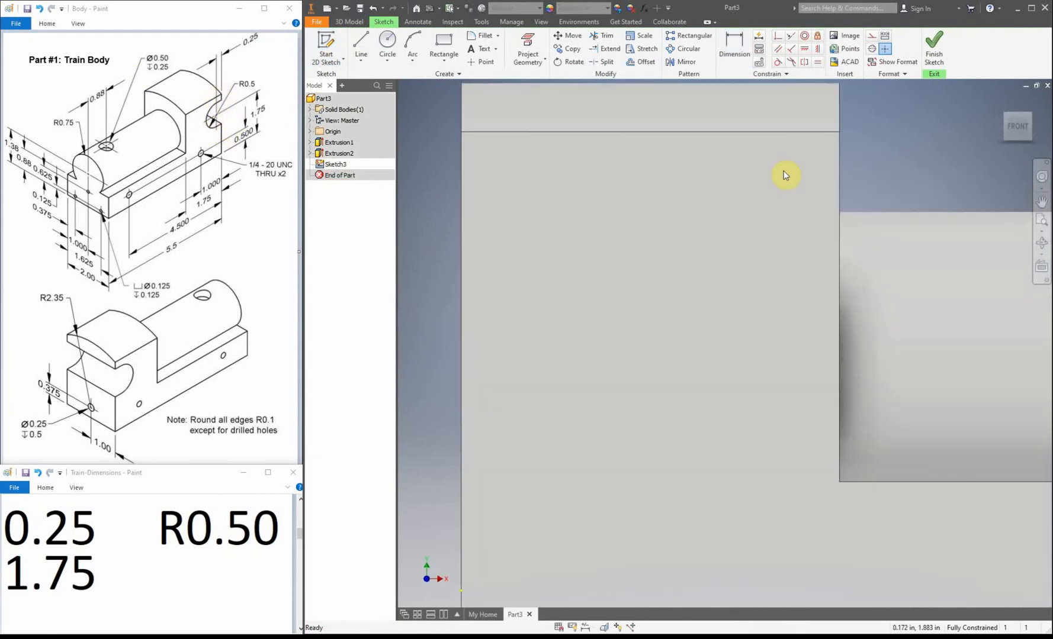
pyautogui.scroll(3, 783, 188)
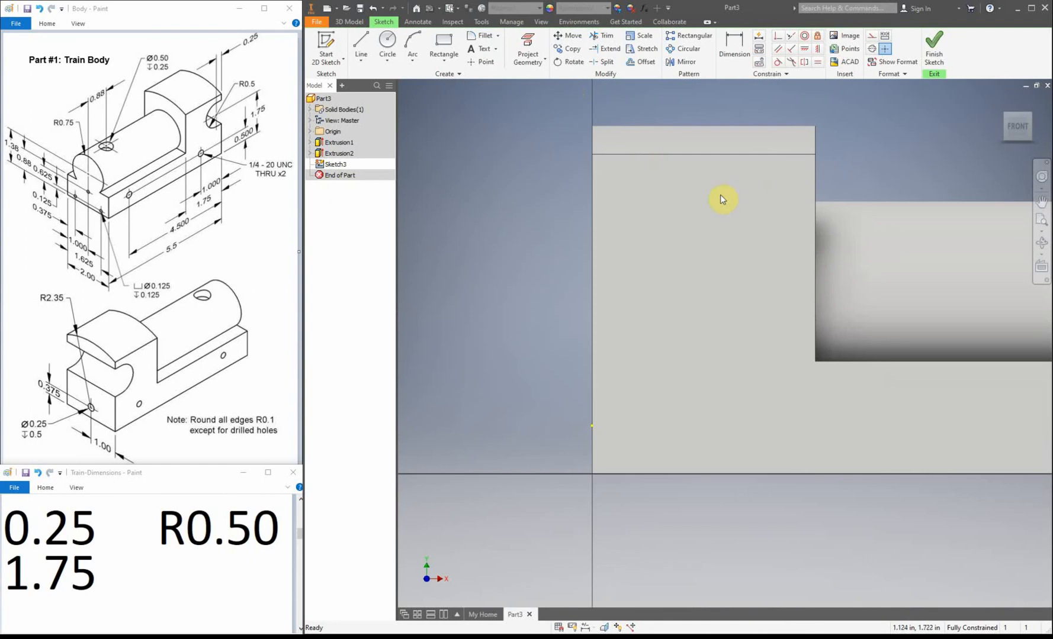
pyautogui.click(531, 47)
pyautogui.click(651, 198)
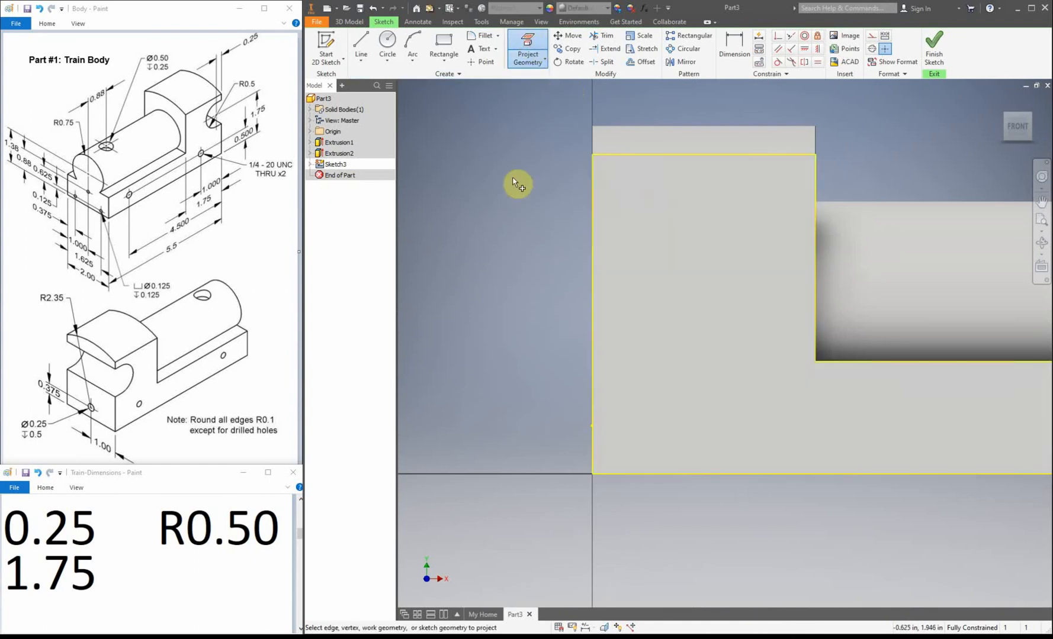
# Sketch a narrow upright rectangle about 0.27 by 0.79 in, starting on the cab's rear vertical edge.
pyautogui.click(452, 42)
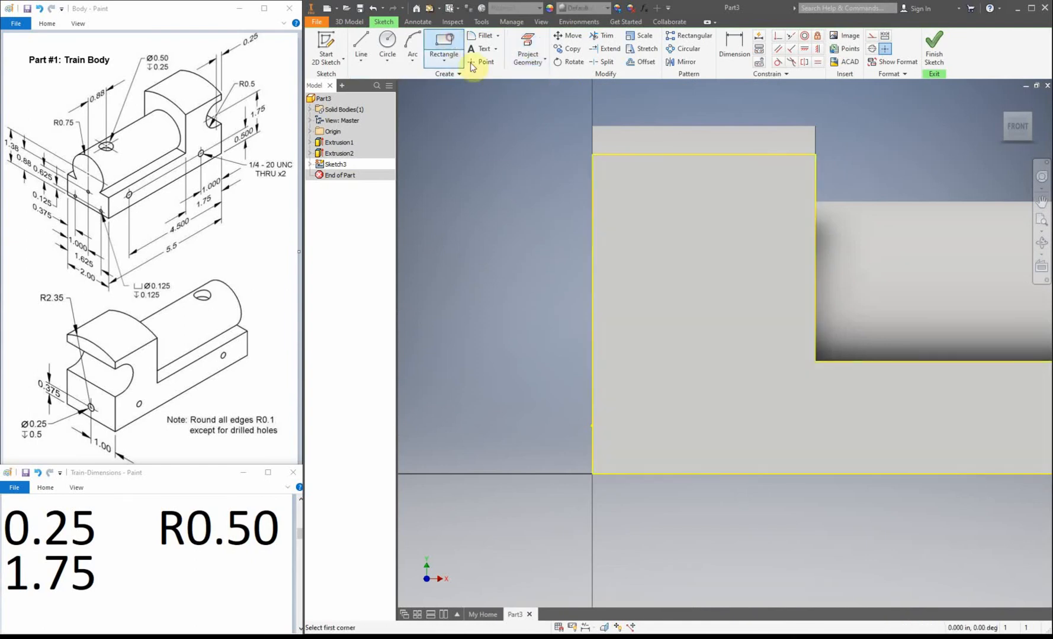
pyautogui.click(592, 205)
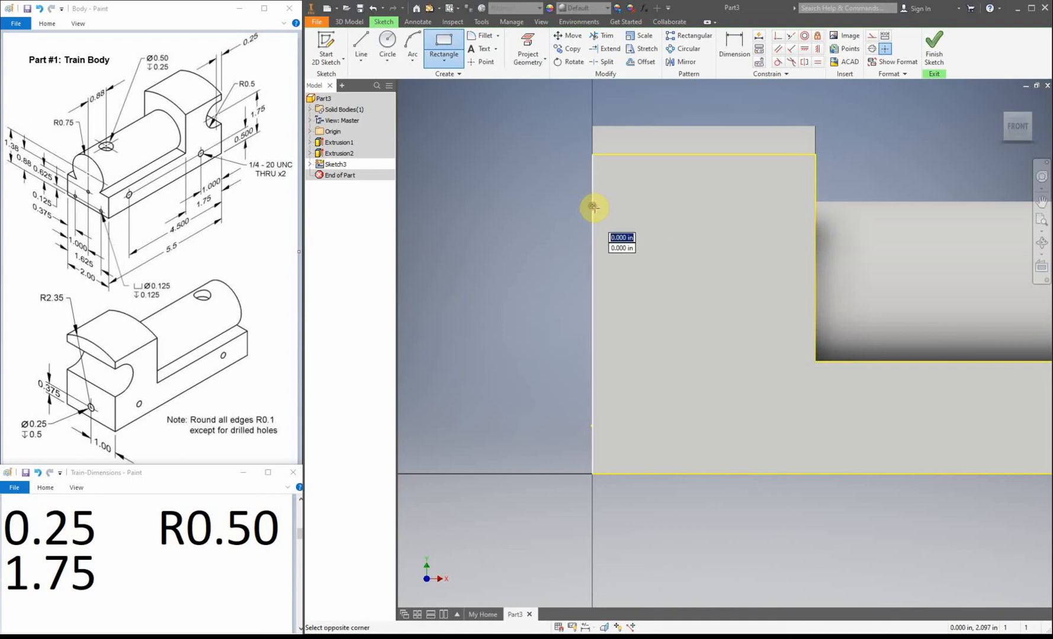
pyautogui.click(626, 306)
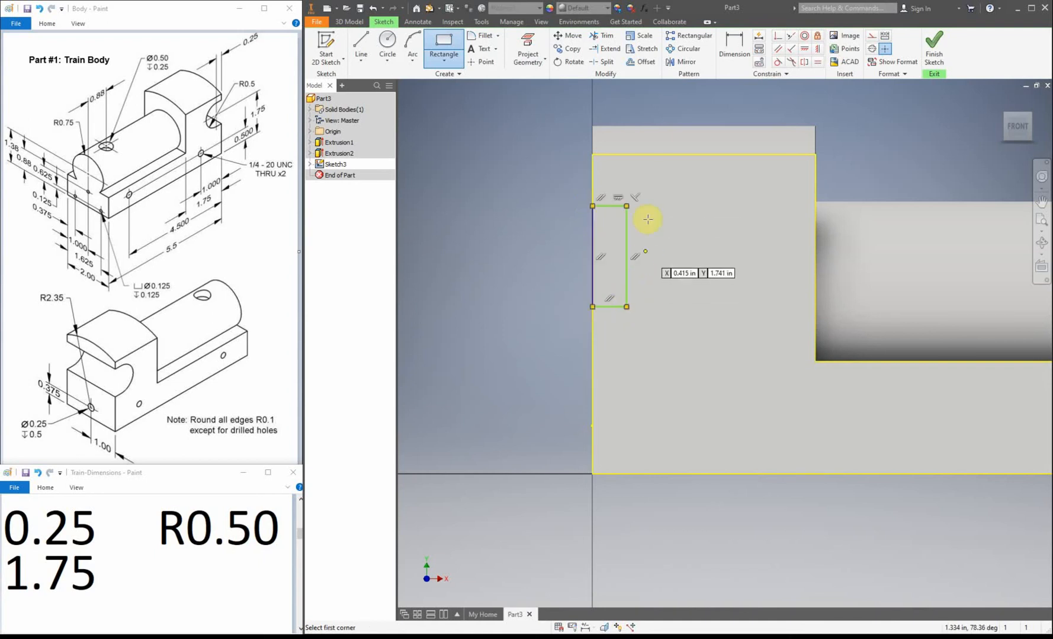
# Draw a 180-degree centre-point arc bulging inward from the rectangle's inner vertical line, centred on its midpoint and ending at its corners.
pyautogui.click(413, 60)
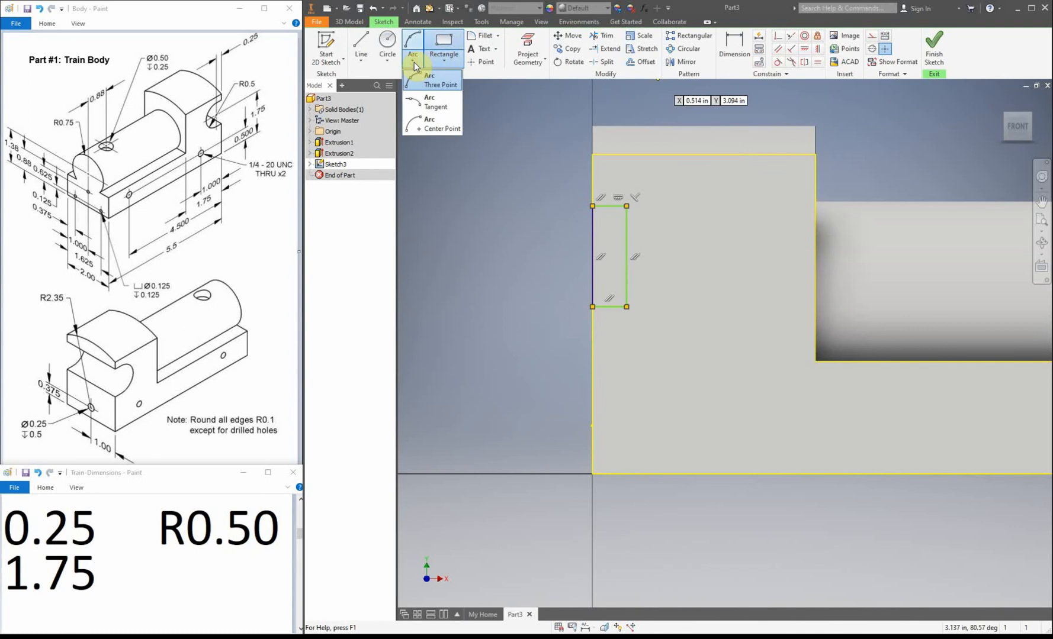
pyautogui.click(430, 124)
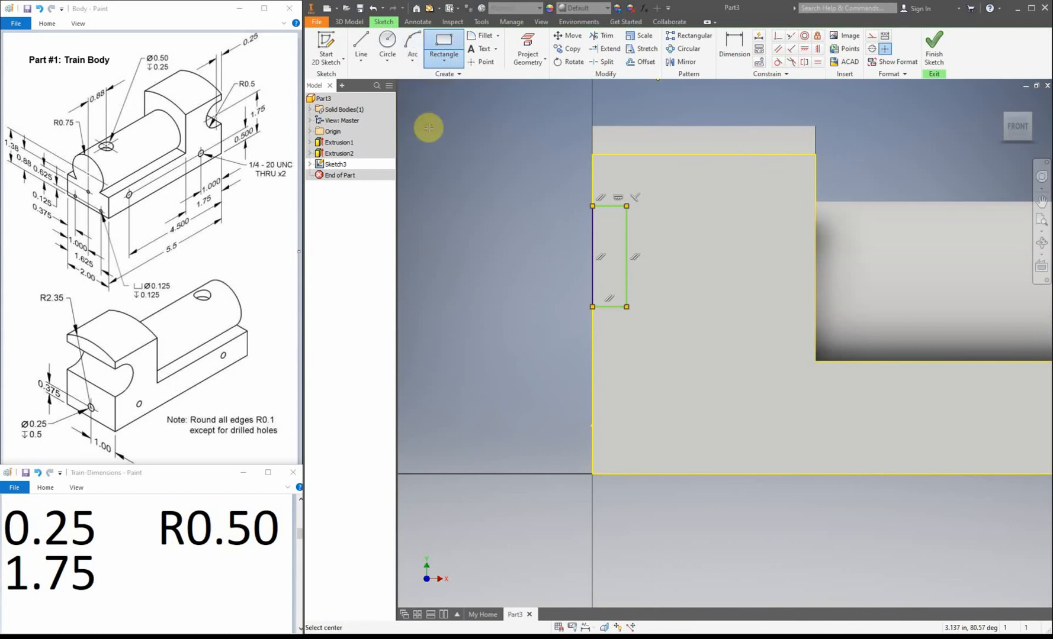
pyautogui.click(626, 256)
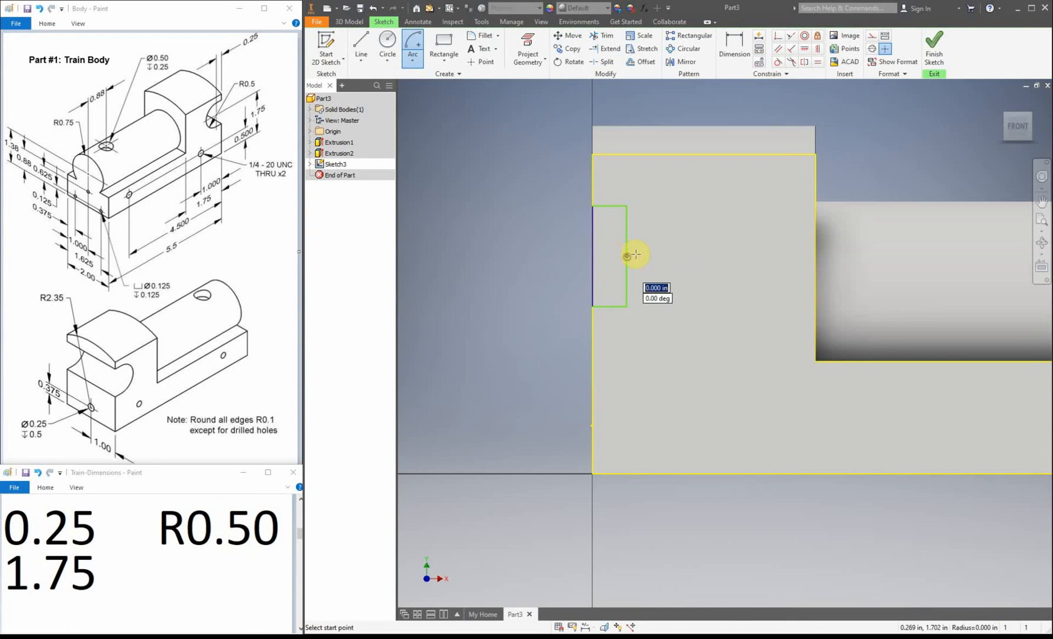
pyautogui.click(626, 207)
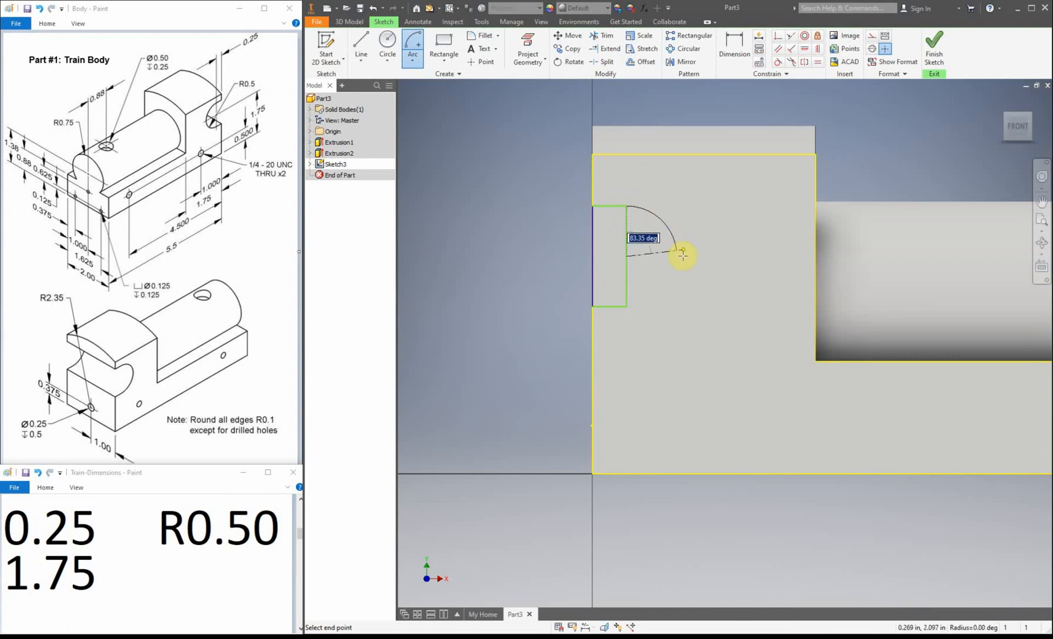
pyautogui.click(629, 307)
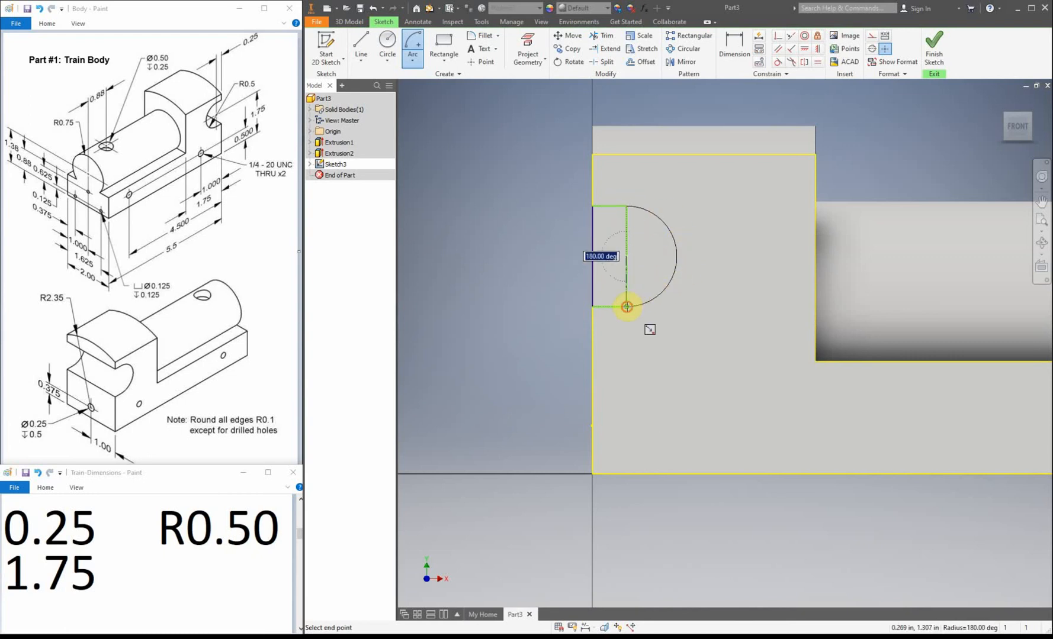
pyautogui.rightClick(514, 222)
pyautogui.click(544, 223)
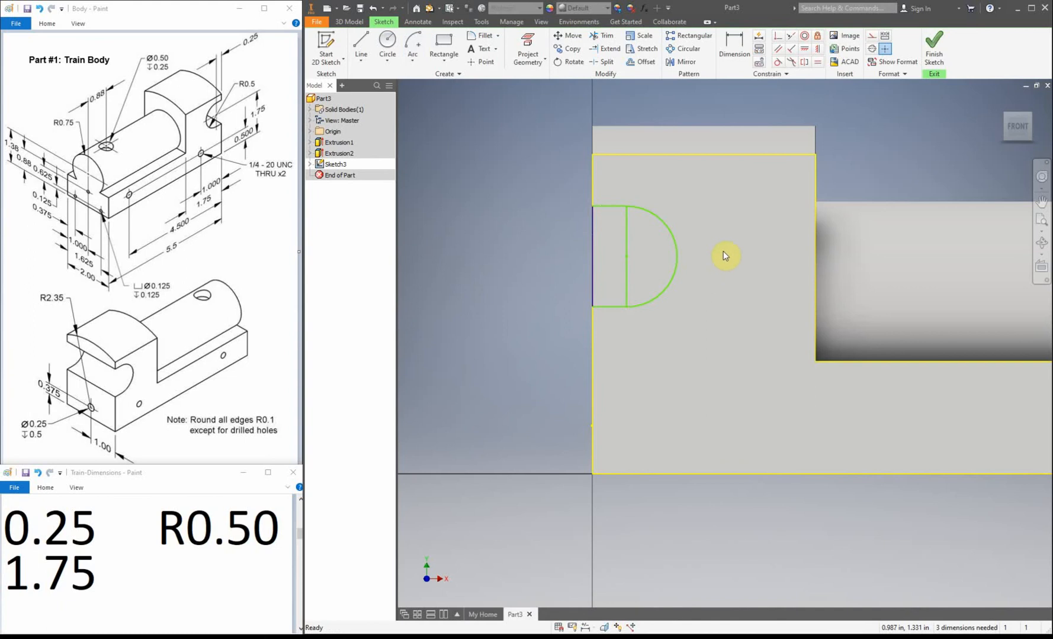
# Dimension the vertical distance from the arc's centre to the body's bottom edge as 1.75 in.
pyautogui.press('d')
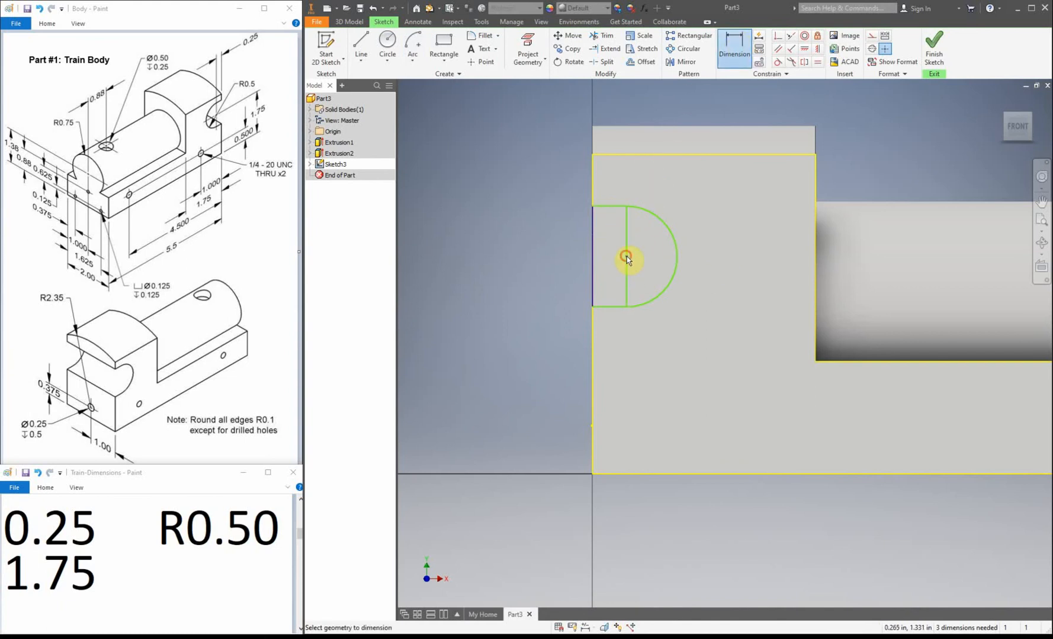
pyautogui.click(634, 474)
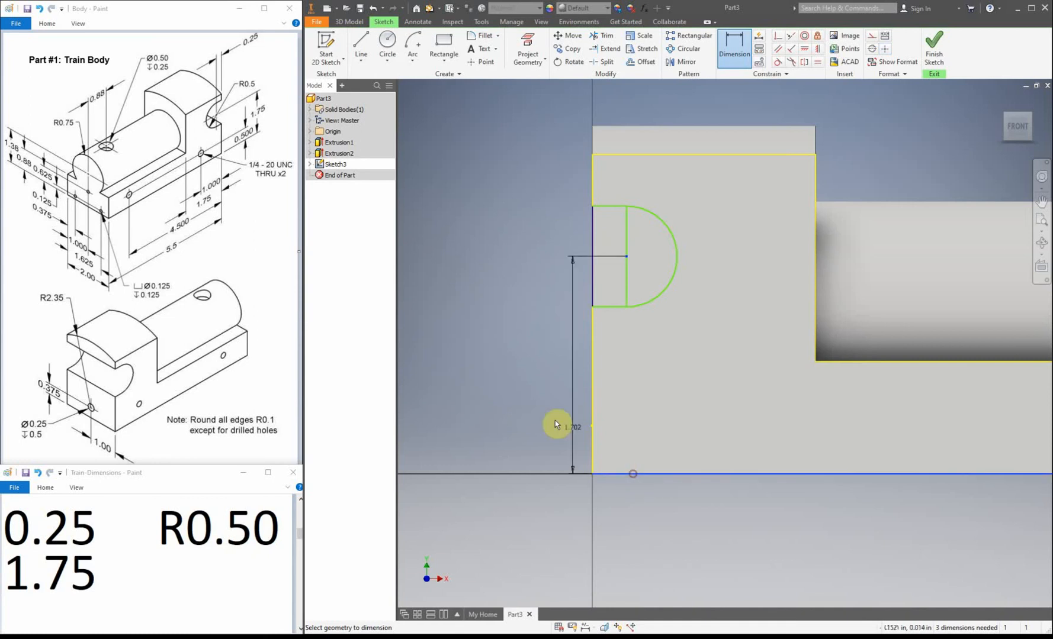
pyautogui.click(494, 391)
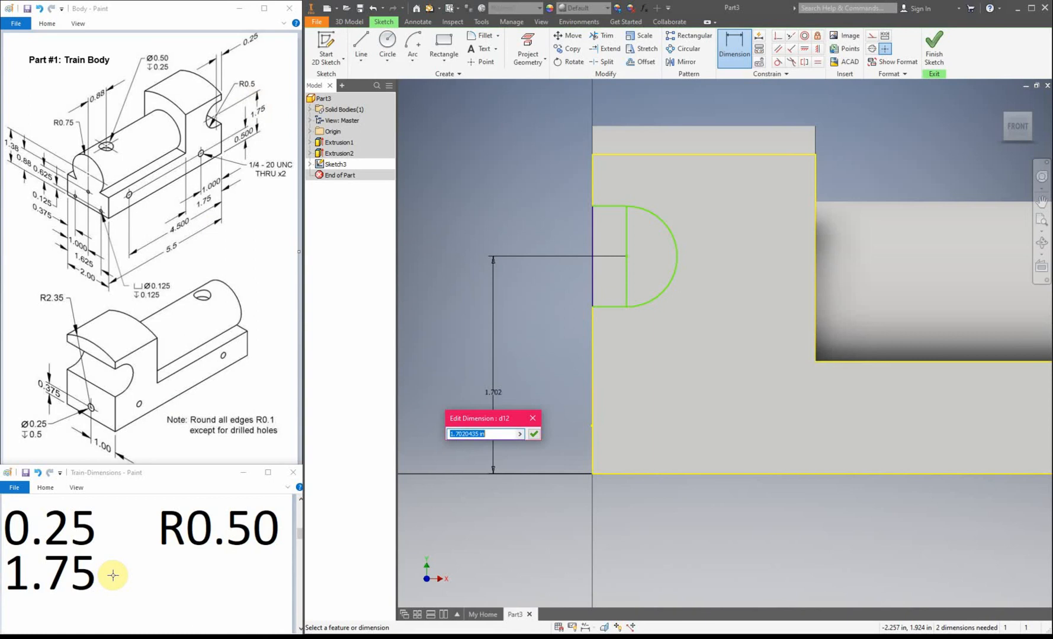
pyautogui.write('1.75')
pyautogui.press('Return')
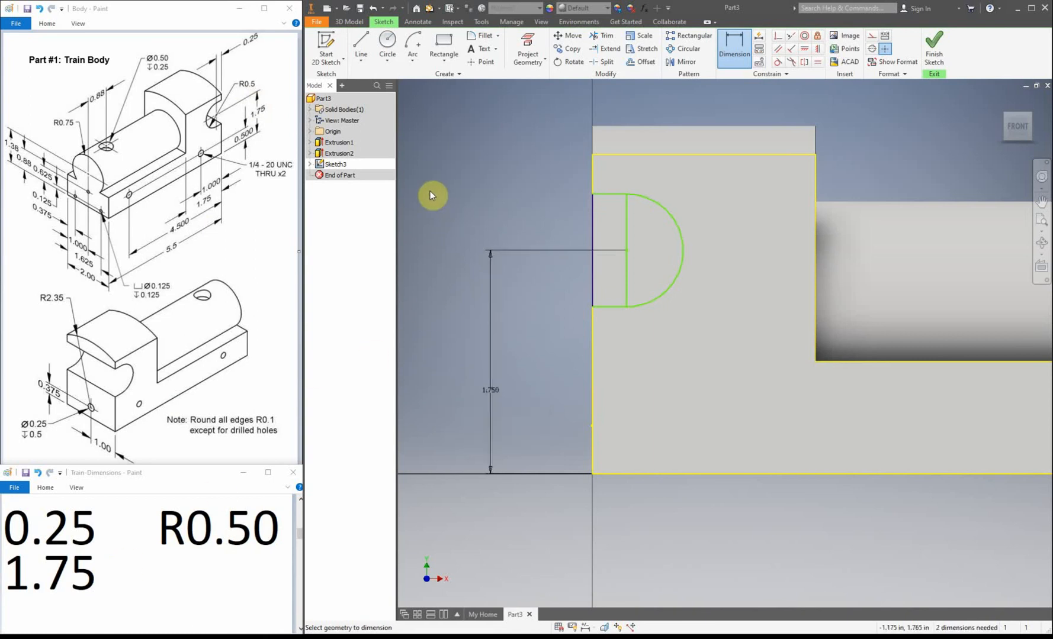
# Dimension the arc's radius as 0.5 in.
pyautogui.click(666, 221)
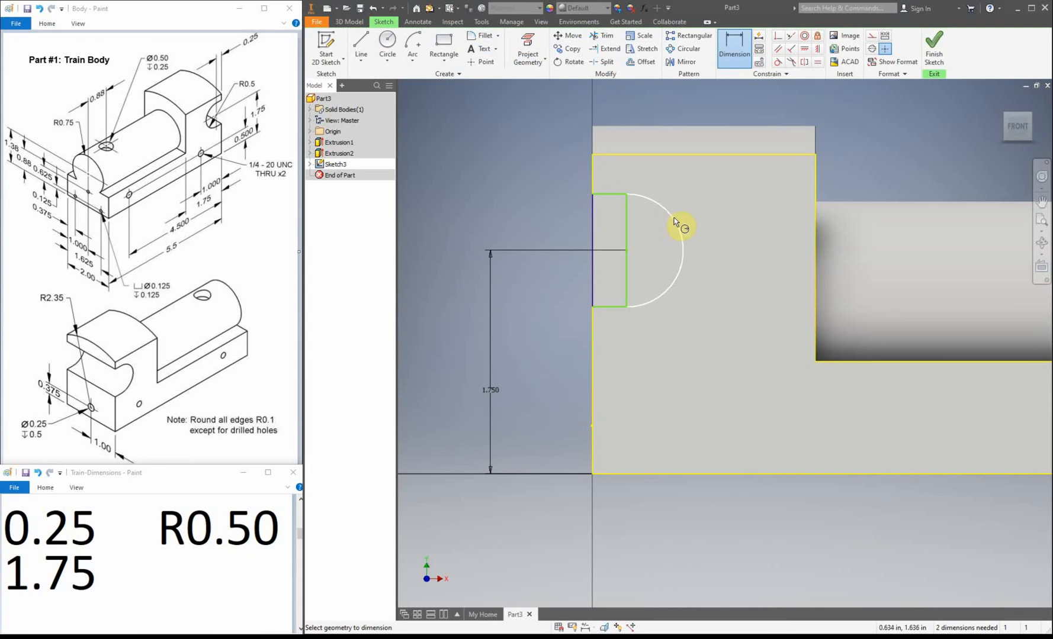
pyautogui.click(703, 190)
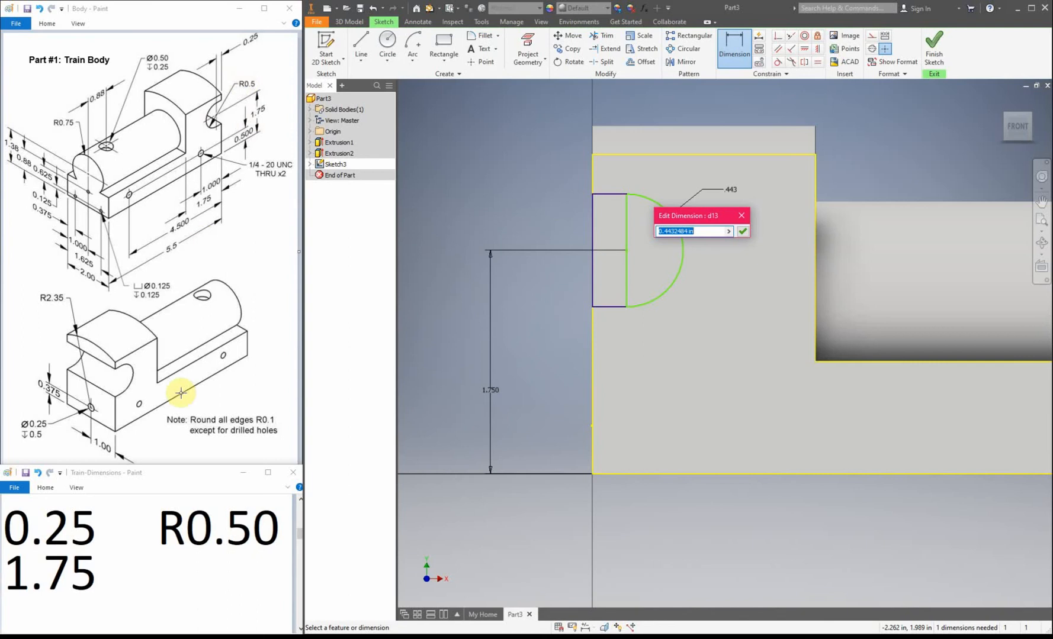
pyautogui.write('0.')
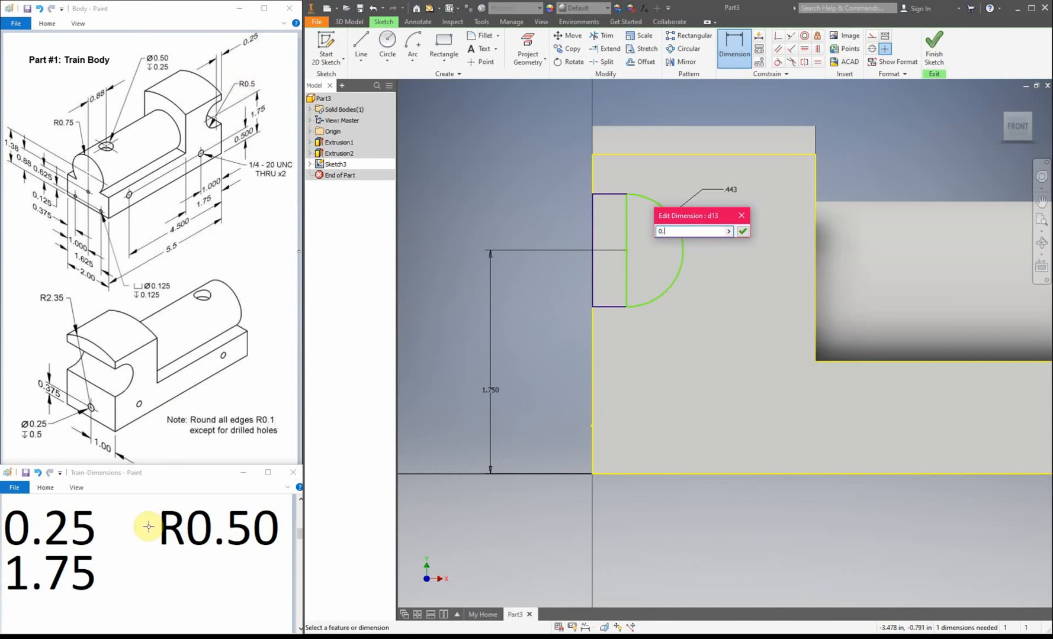
pyautogui.write('5')
pyautogui.press('Return')
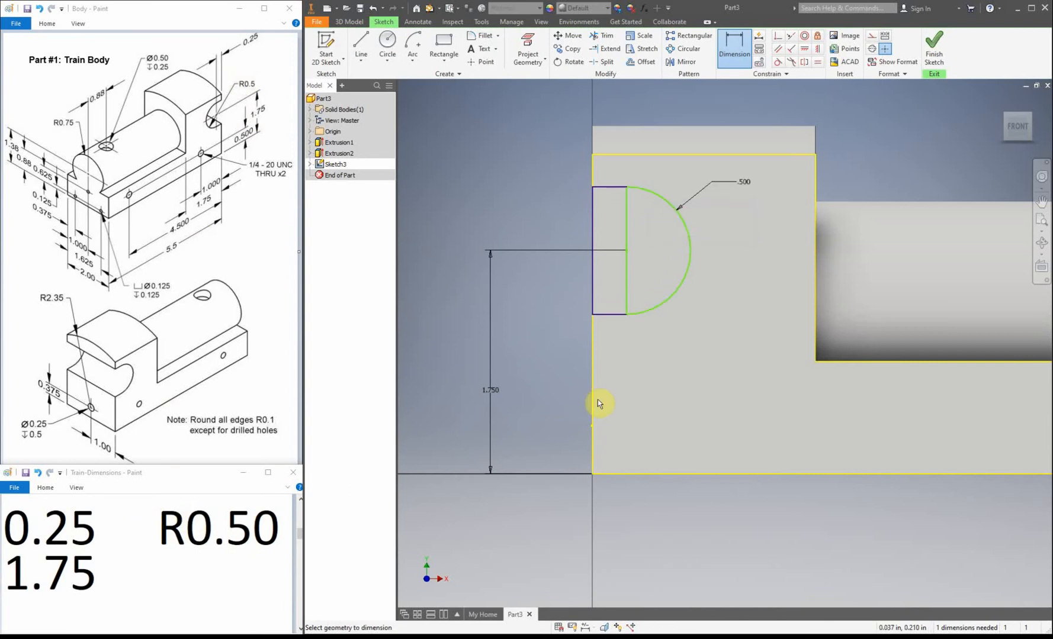
# Dimension the rectangle's top line as 0.25 in and end dimensioning.
pyautogui.click(611, 187)
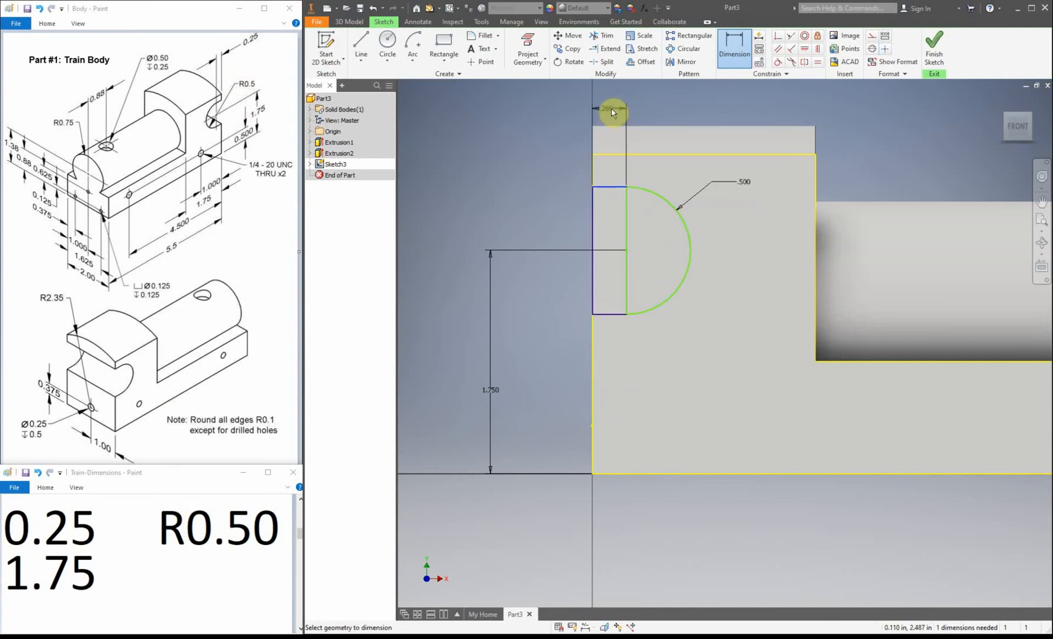
pyautogui.click(611, 110)
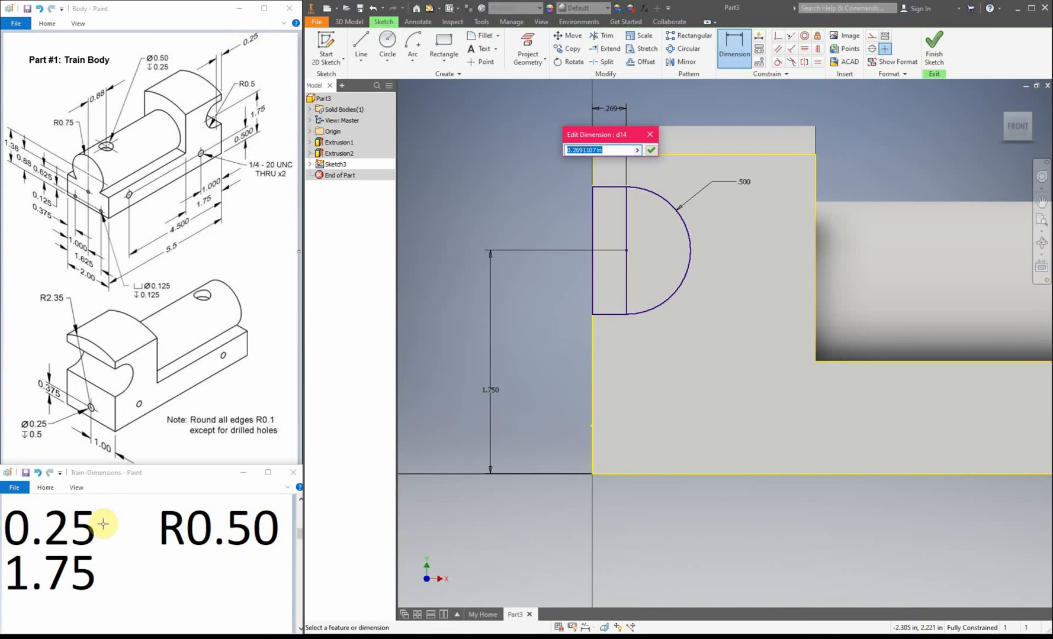
pyautogui.write('0.25')
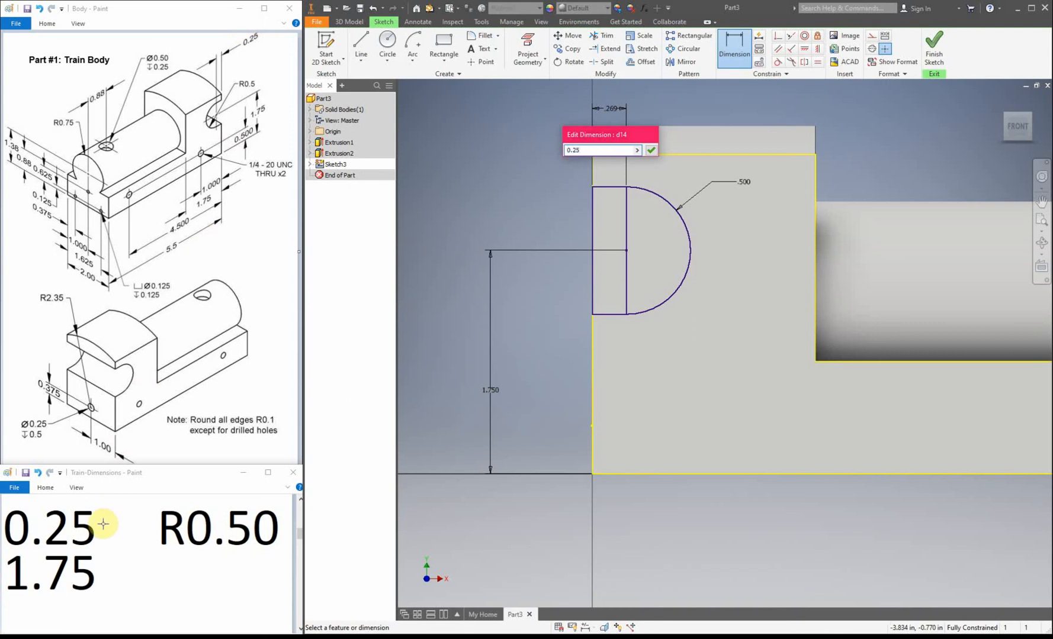
pyautogui.press('Return')
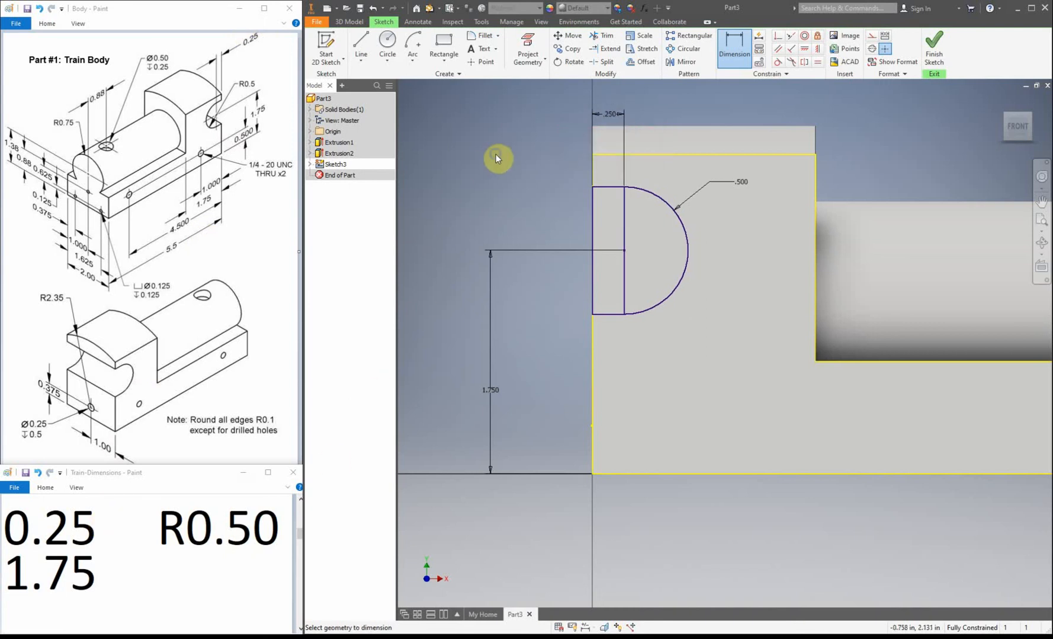
pyautogui.rightClick(496, 157)
pyautogui.click(470, 141)
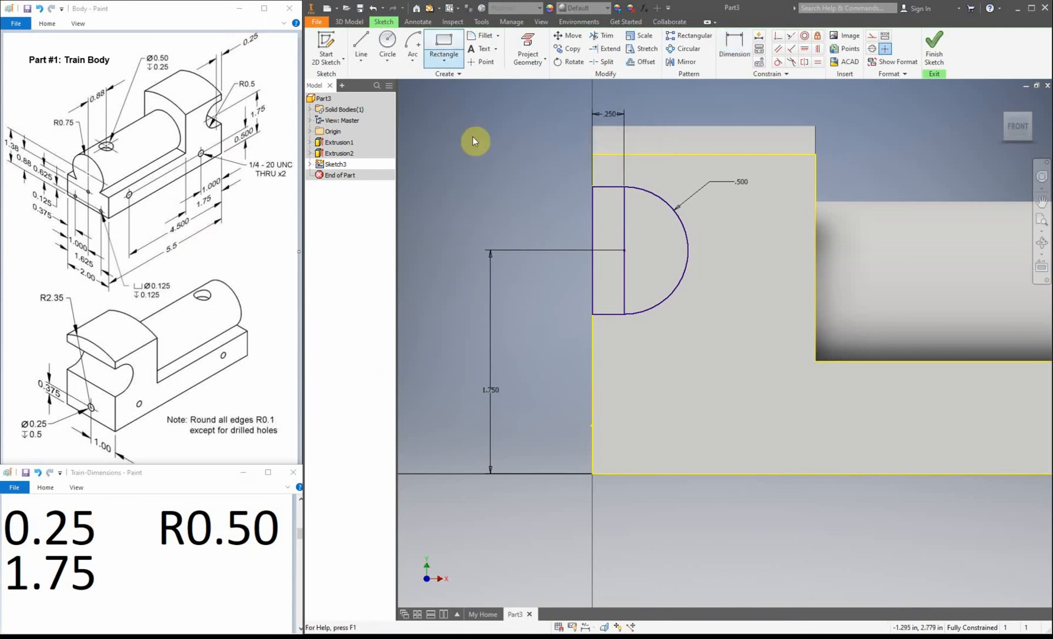
# Convert the vertical line between the rectangle and the arc to construction geometry.
pyautogui.click(625, 217)
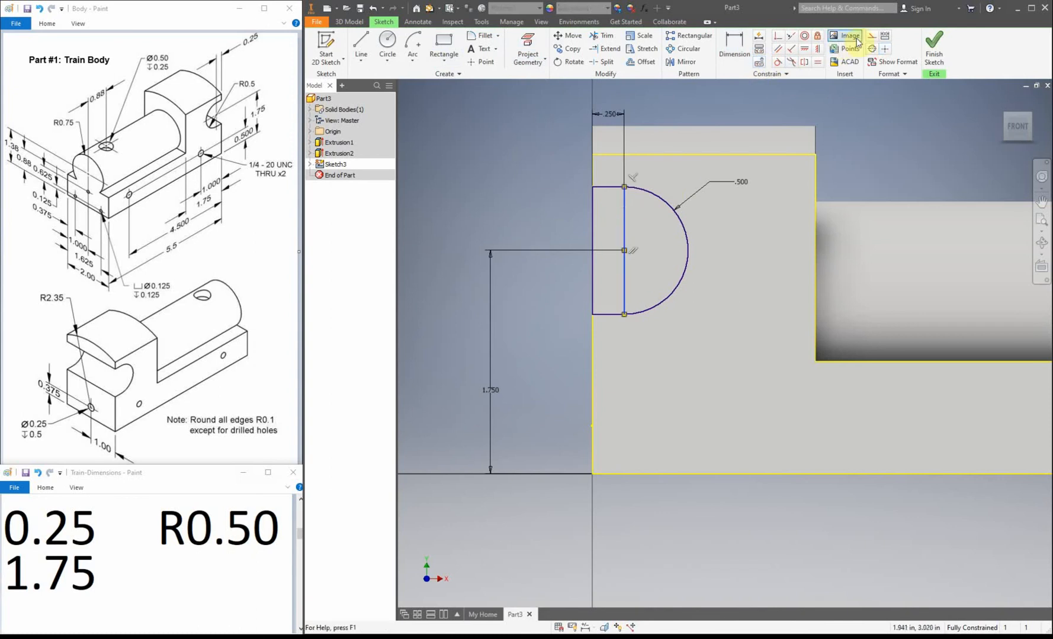
pyautogui.click(871, 37)
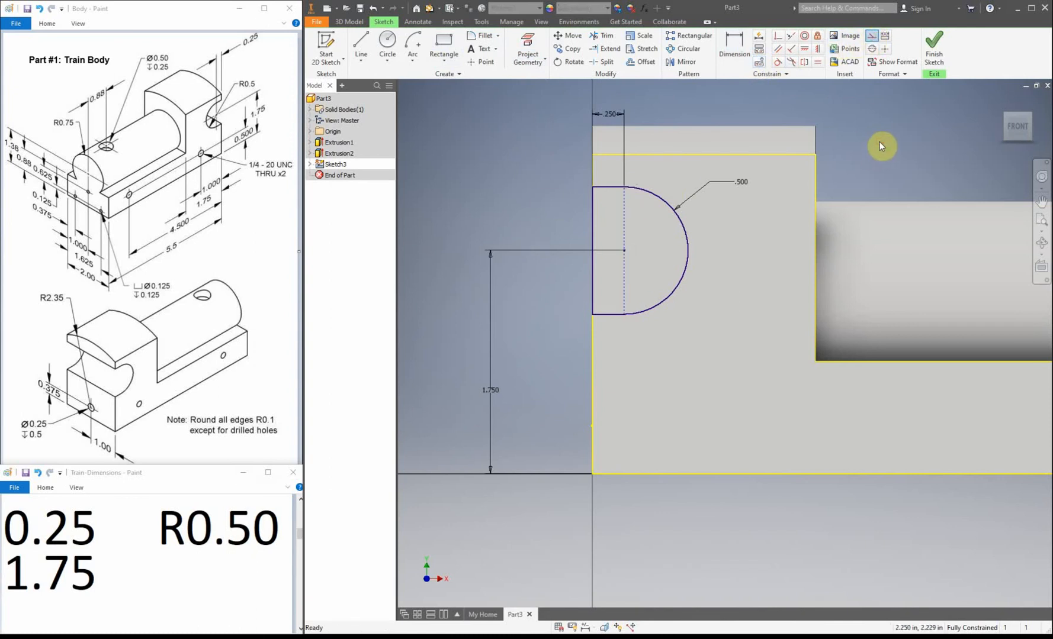
pyautogui.click(879, 142)
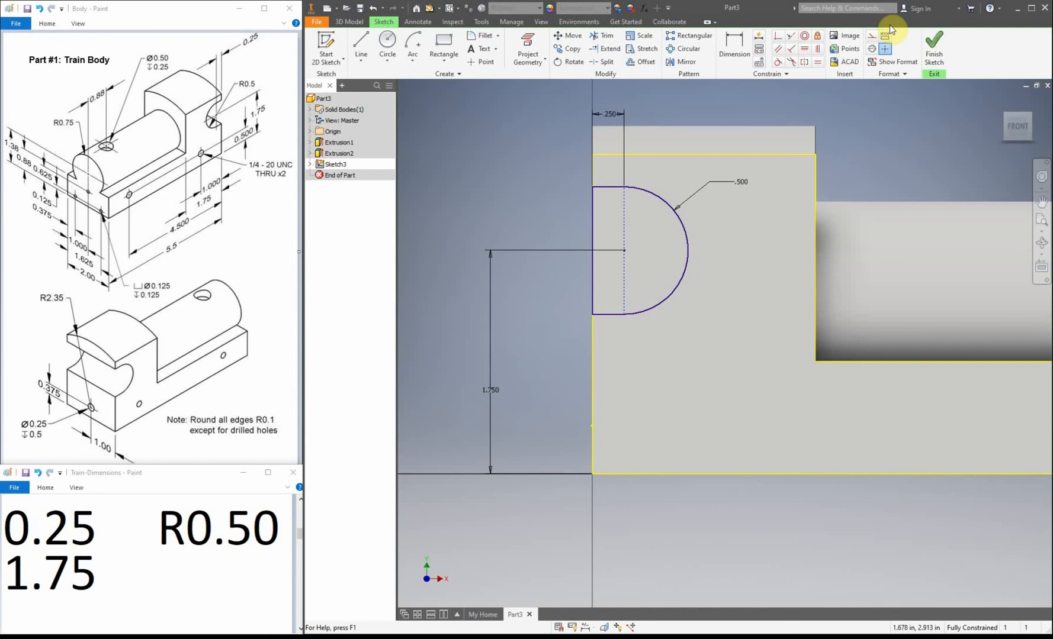
# Finish the sketch and cut the rounded profile through the whole cab using Extrude with extents set to All.
pyautogui.click(934, 47)
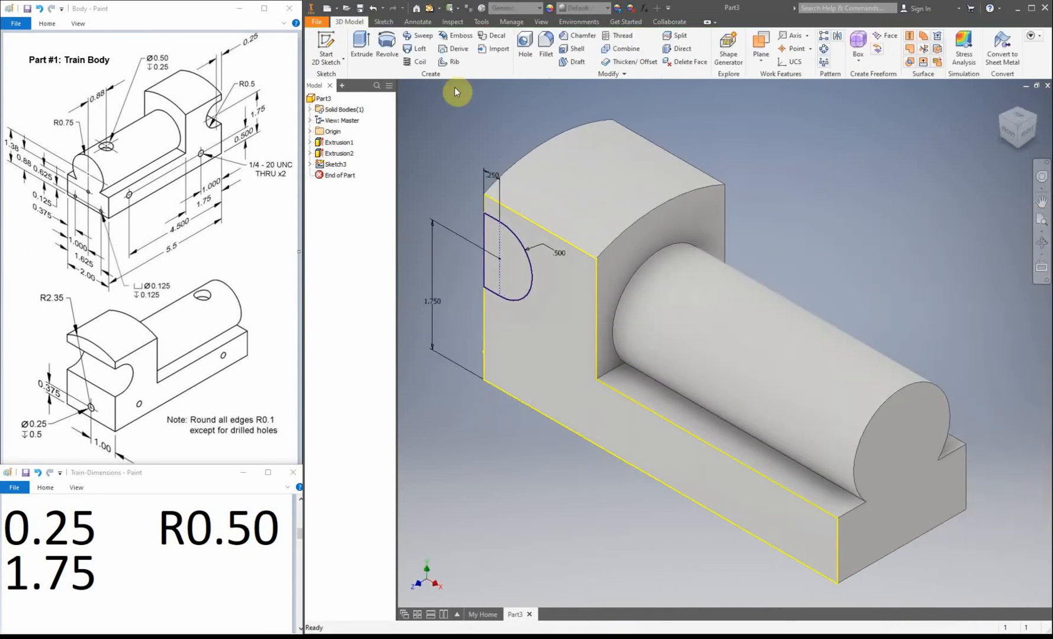
pyautogui.click(361, 47)
pyautogui.click(519, 276)
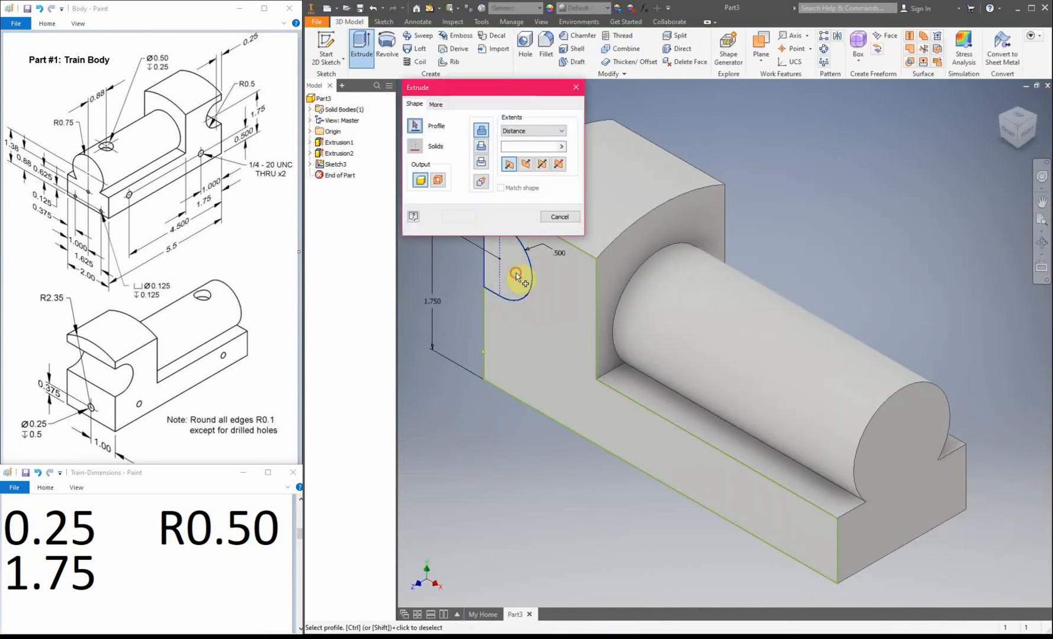
pyautogui.moveTo(490, 89); pyautogui.dragTo(795, 180)
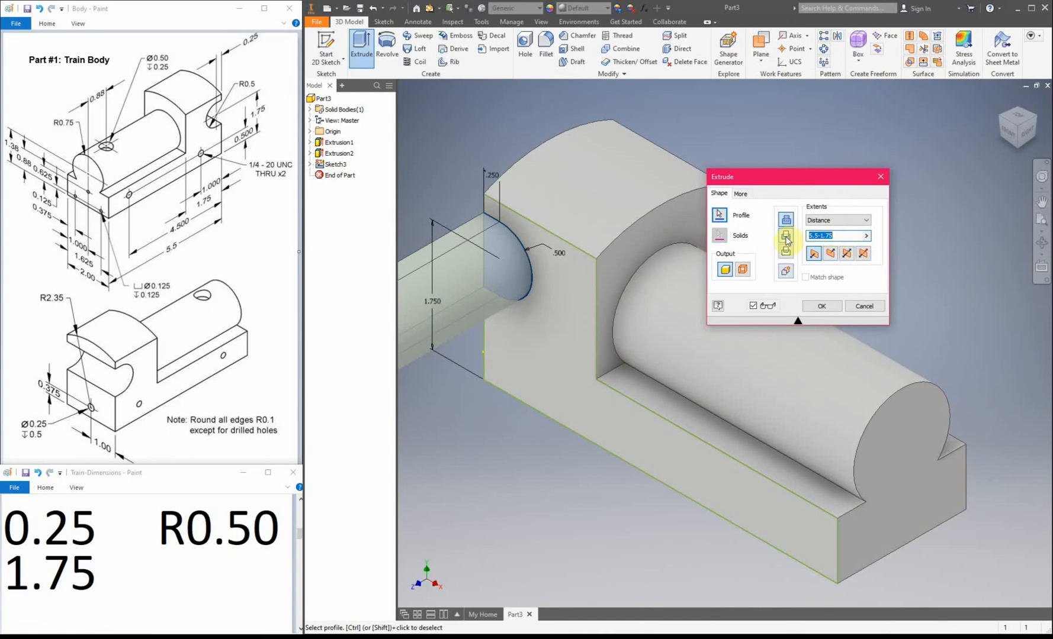
pyautogui.click(787, 237)
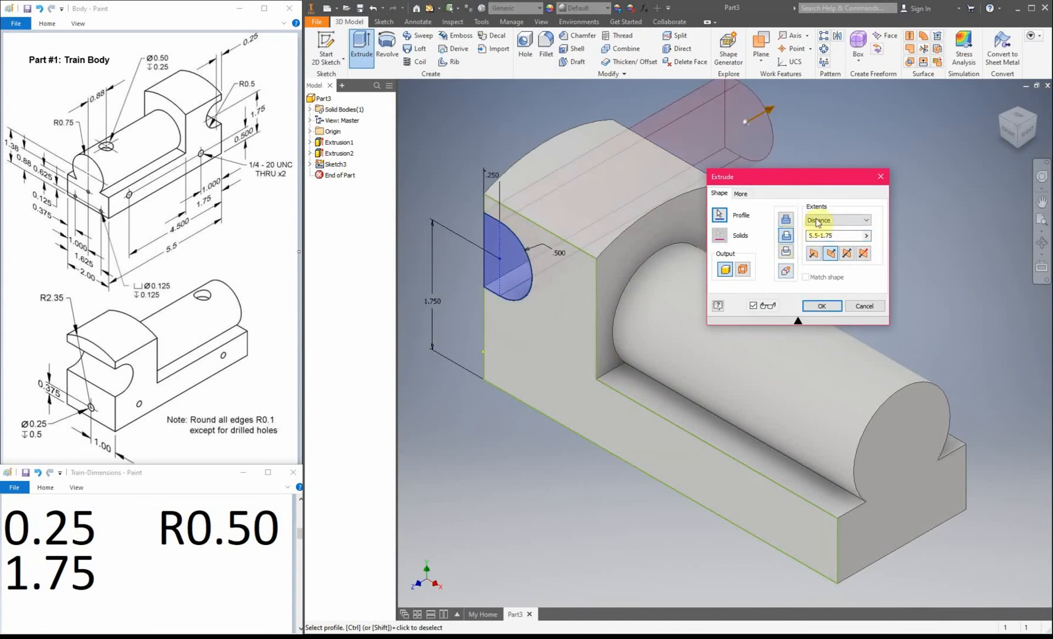
pyautogui.click(838, 220)
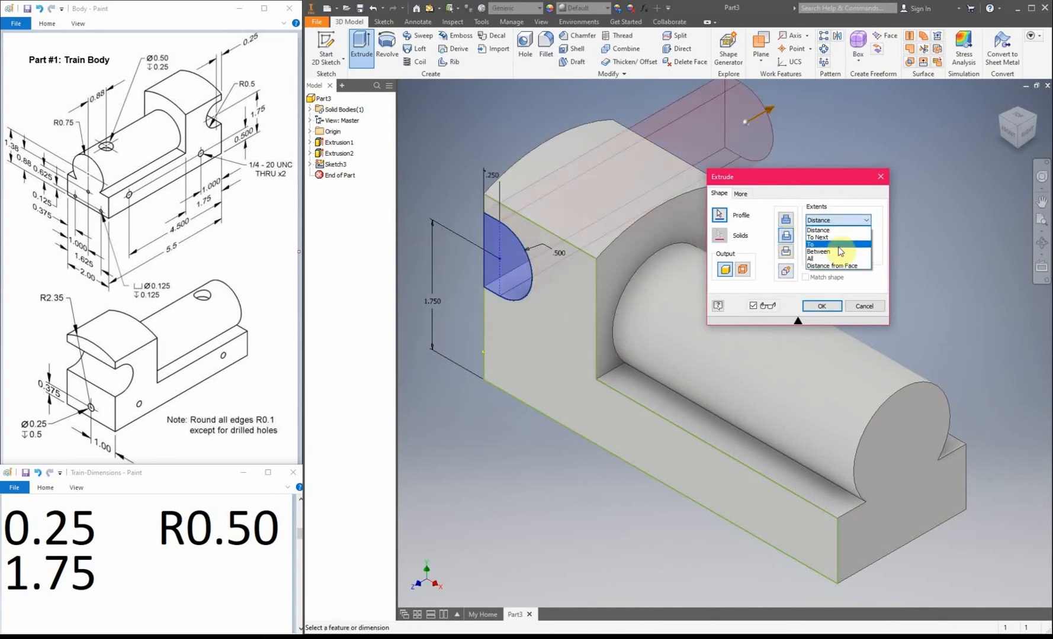
pyautogui.click(823, 258)
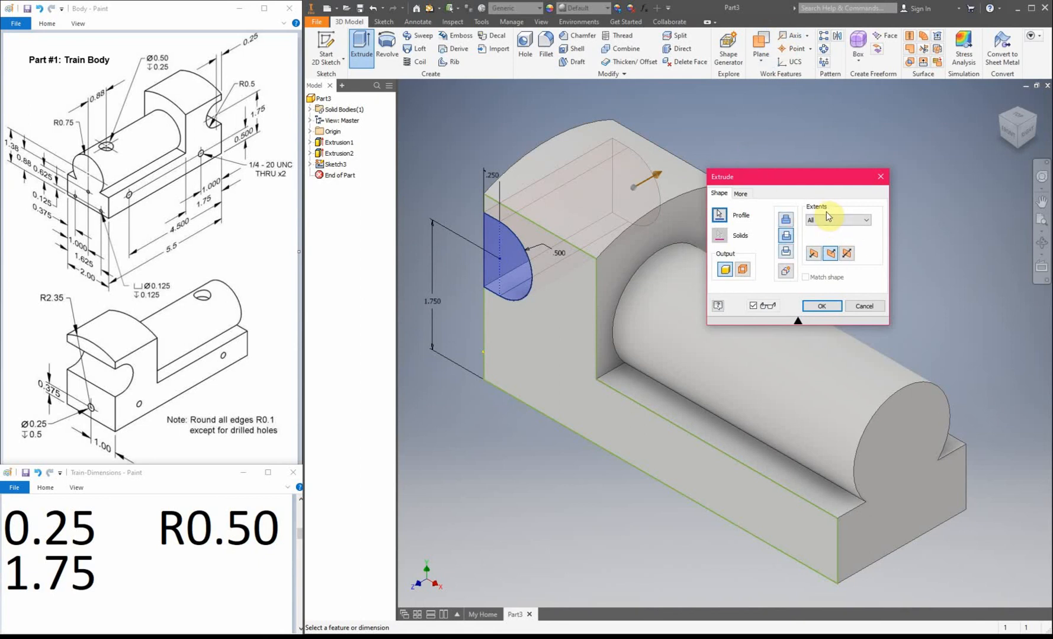
pyautogui.click(822, 306)
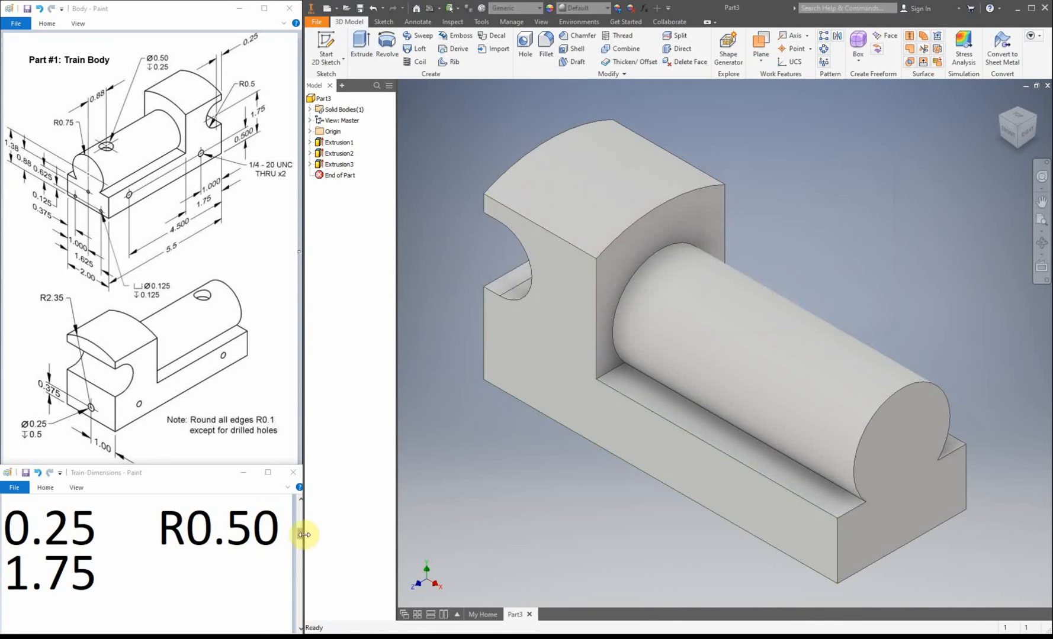
# Fillet all rounds and all fillets of the train body with a radius of 0.1 in for both edge sets.
pyautogui.moveTo(299, 540); pyautogui.dragTo(300, 548)
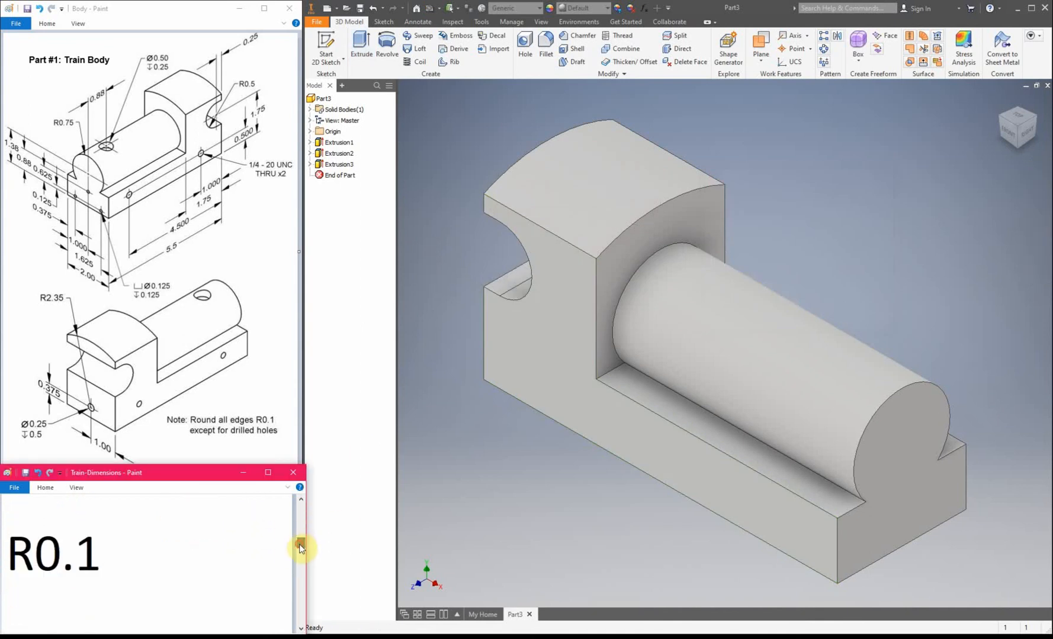
pyautogui.click(546, 42)
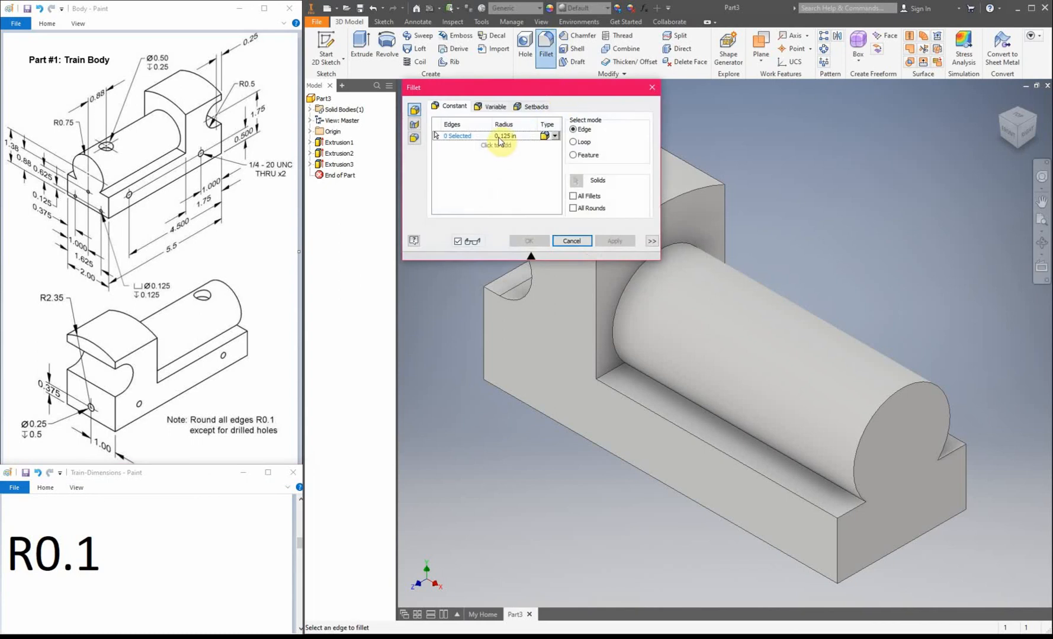
pyautogui.moveTo(524, 93)
pyautogui.mouseDown()
pyautogui.moveTo(467, 77)
pyautogui.moveTo(463, 64)
pyautogui.mouseUp()
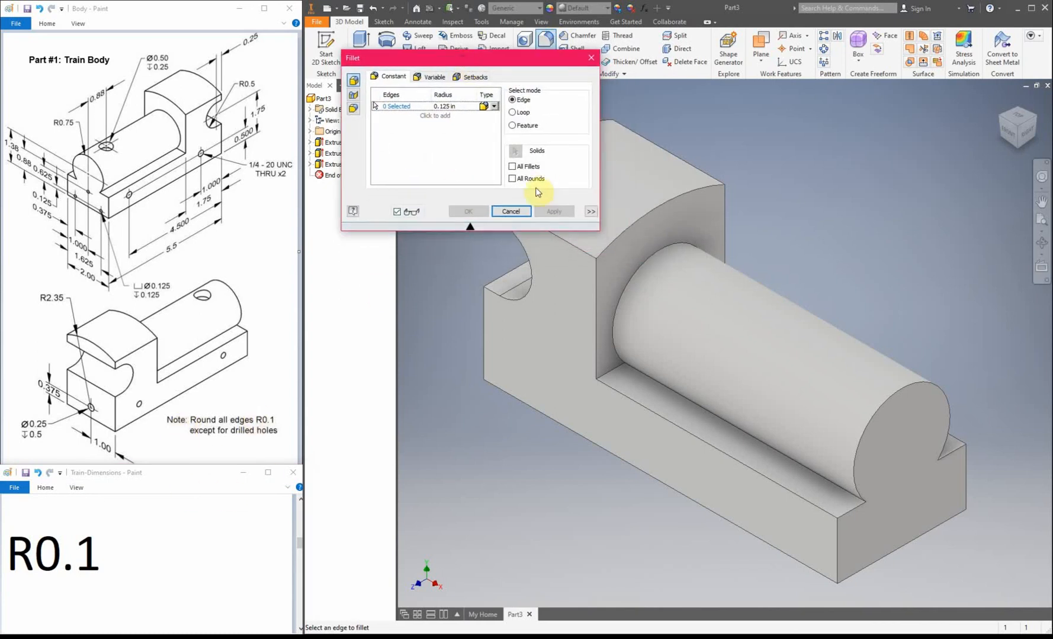
pyautogui.click(512, 179)
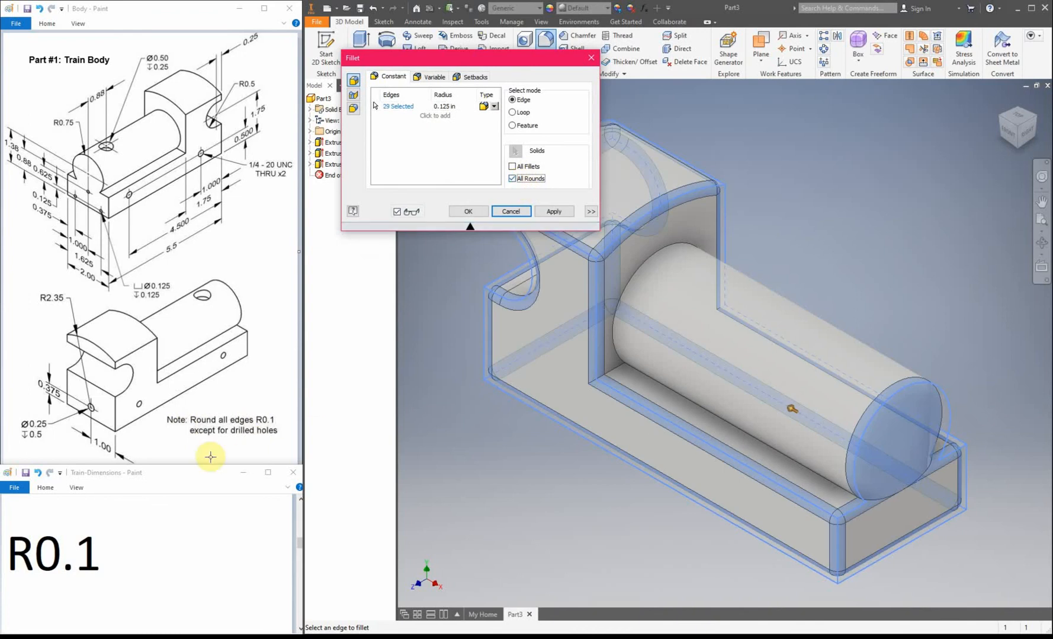
pyautogui.click(512, 167)
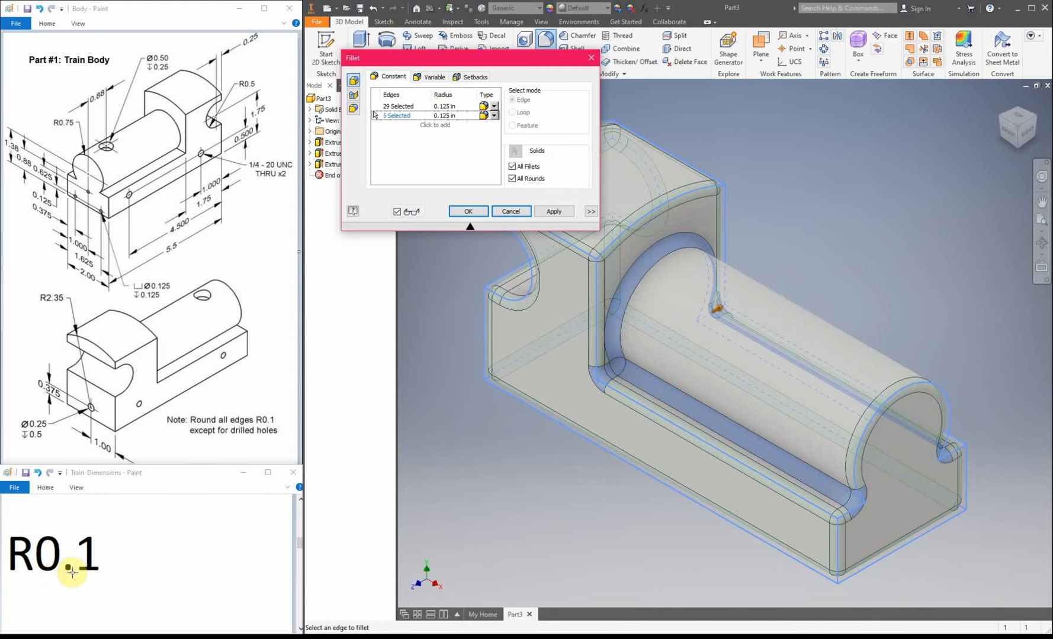
pyautogui.click(444, 106)
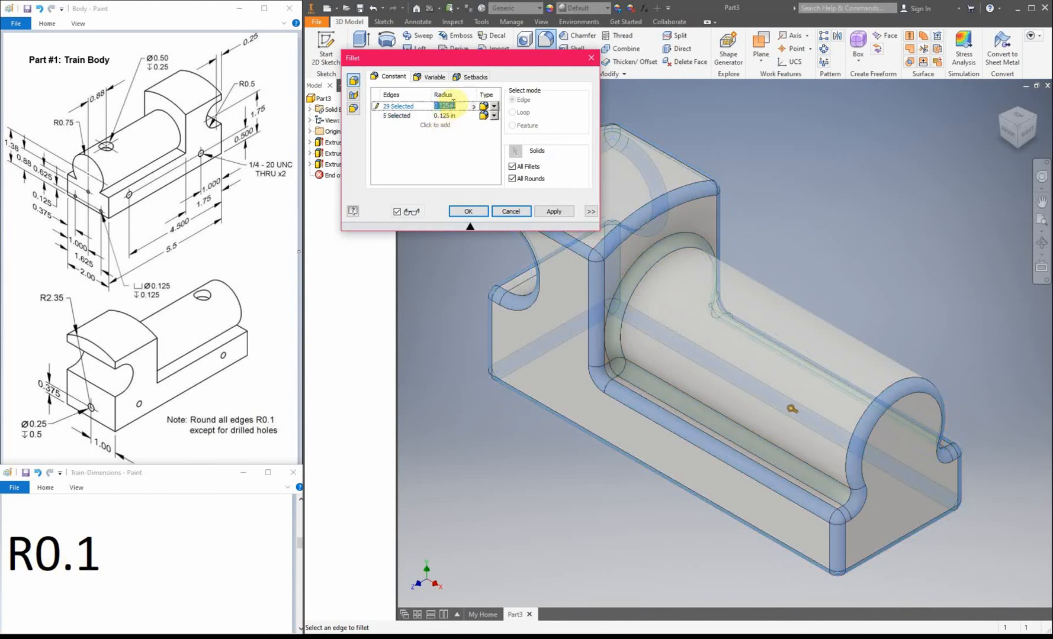
pyautogui.click(435, 106)
pyautogui.click(452, 116)
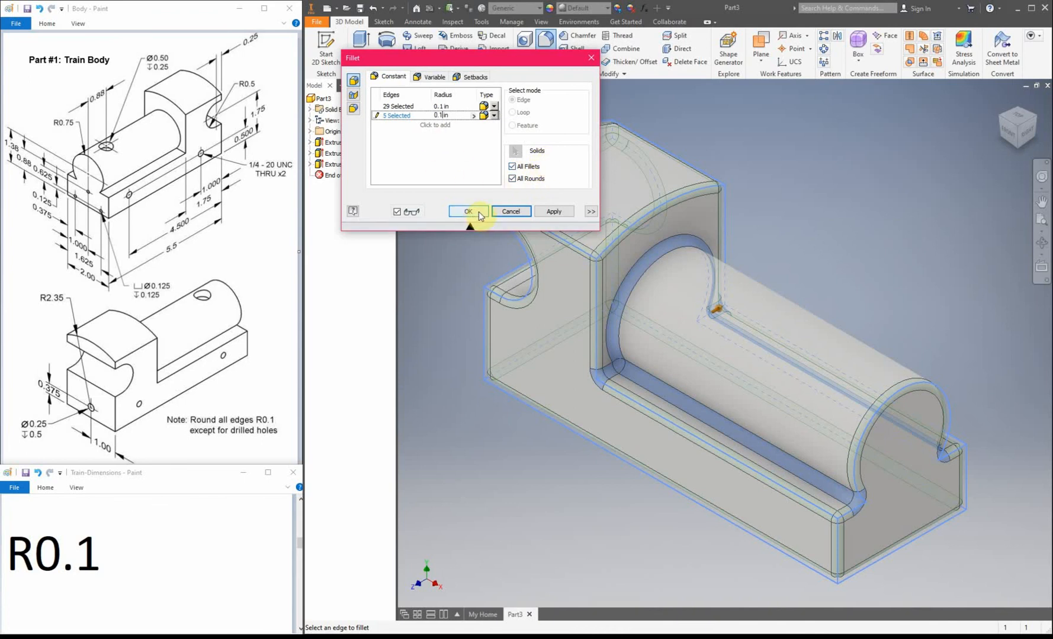
pyautogui.click(478, 211)
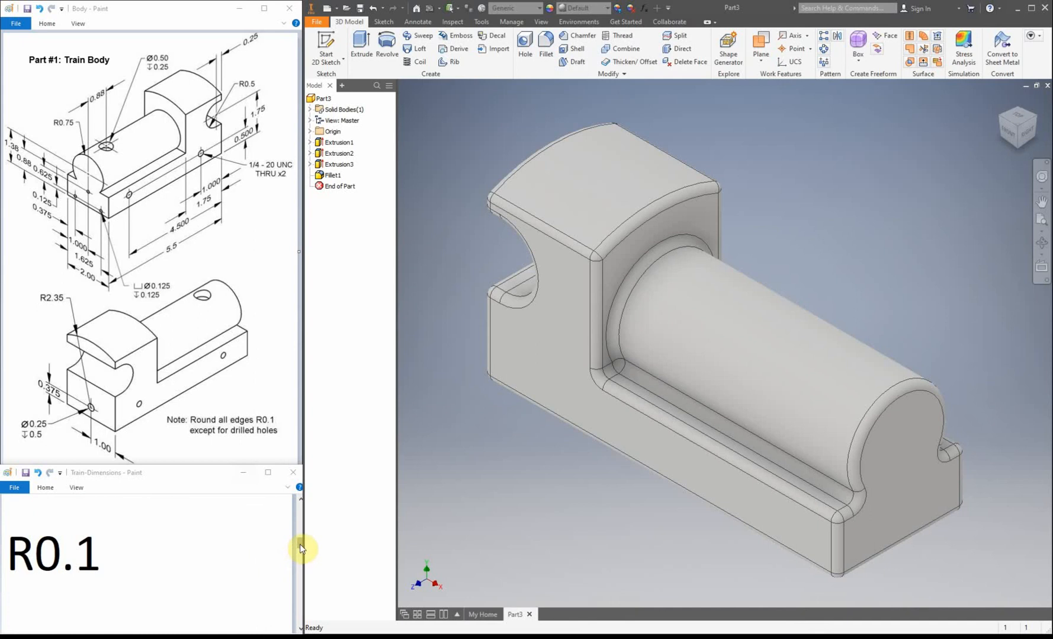
# Sketch on the flat end face below the cab's cutout, place a point at the origin and finish the sketch.
pyautogui.moveTo(299, 544); pyautogui.dragTo(303, 555)
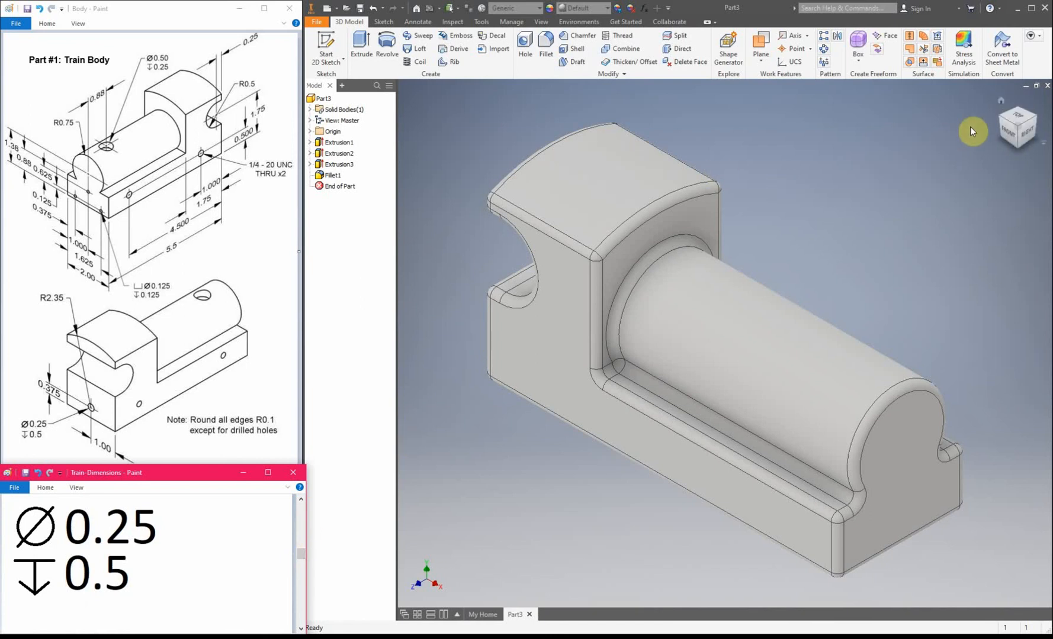
pyautogui.click(996, 119)
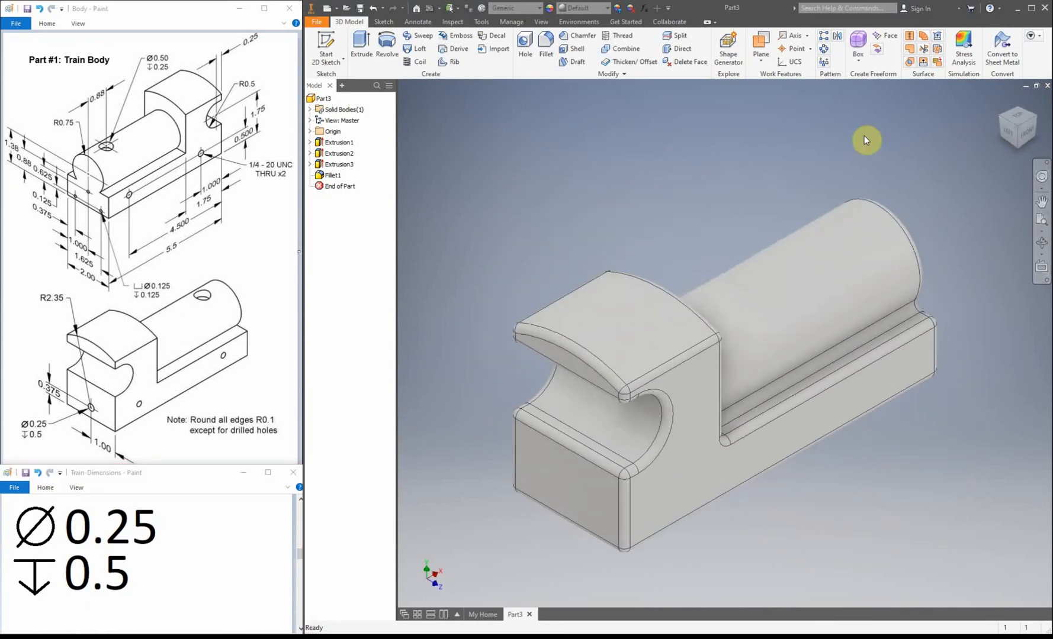
pyautogui.click(326, 48)
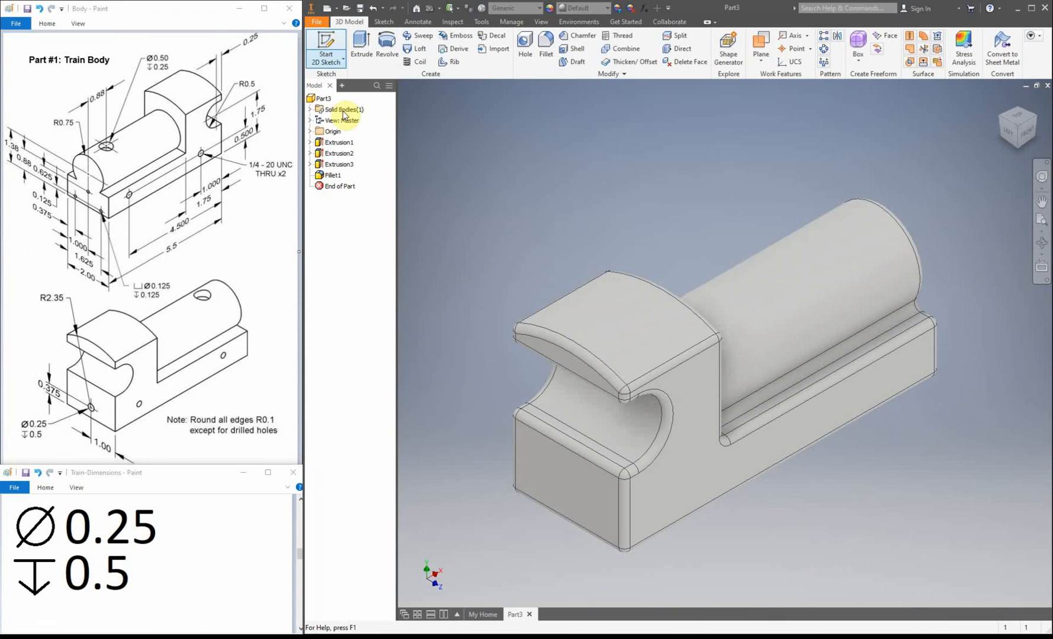
pyautogui.click(544, 468)
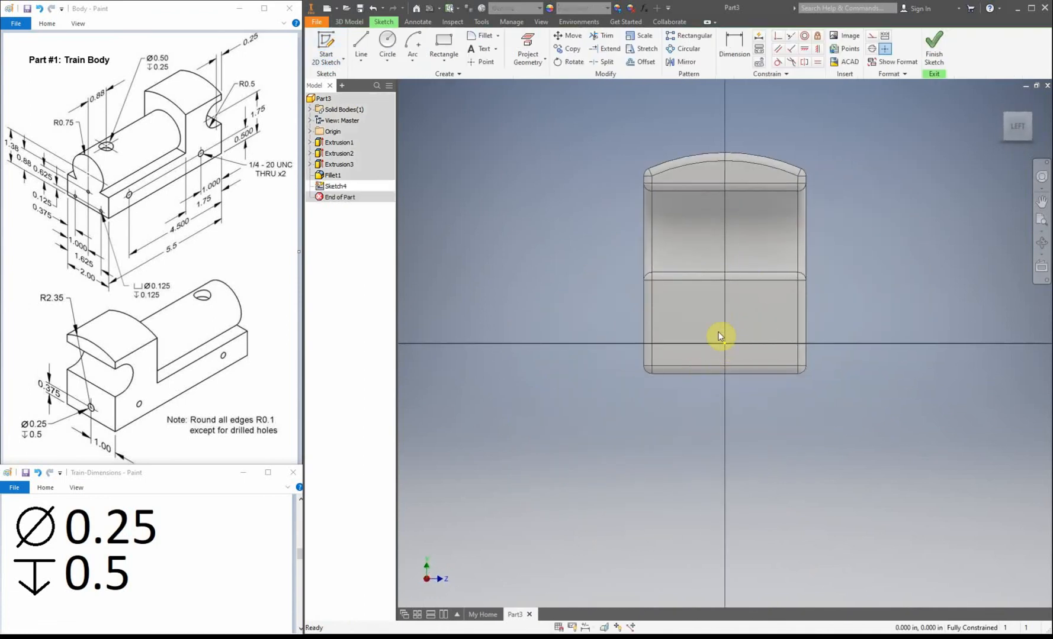
pyautogui.click(473, 62)
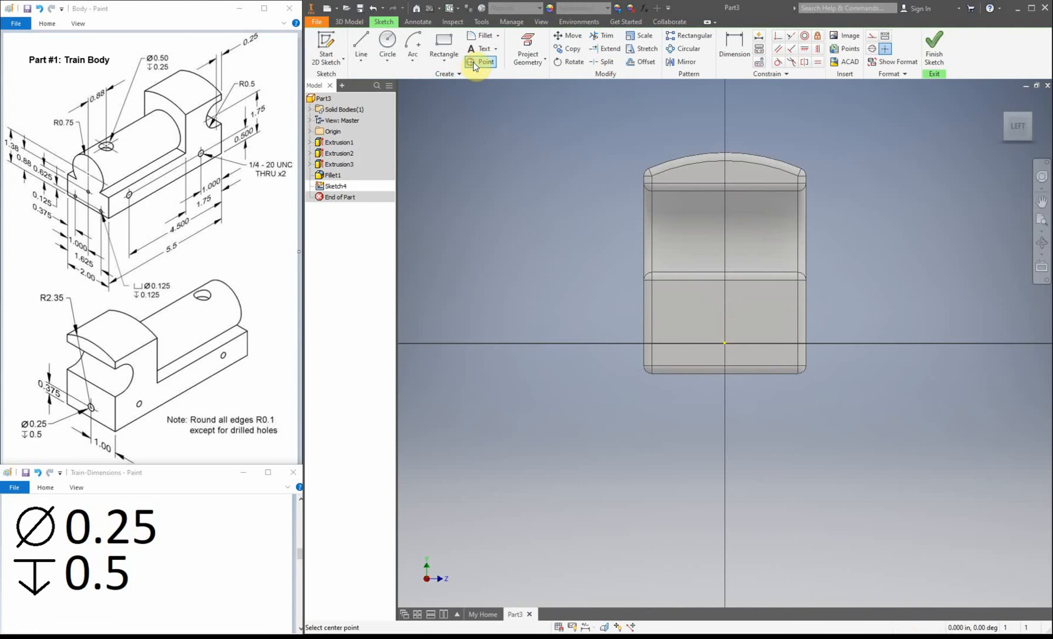
pyautogui.click(724, 343)
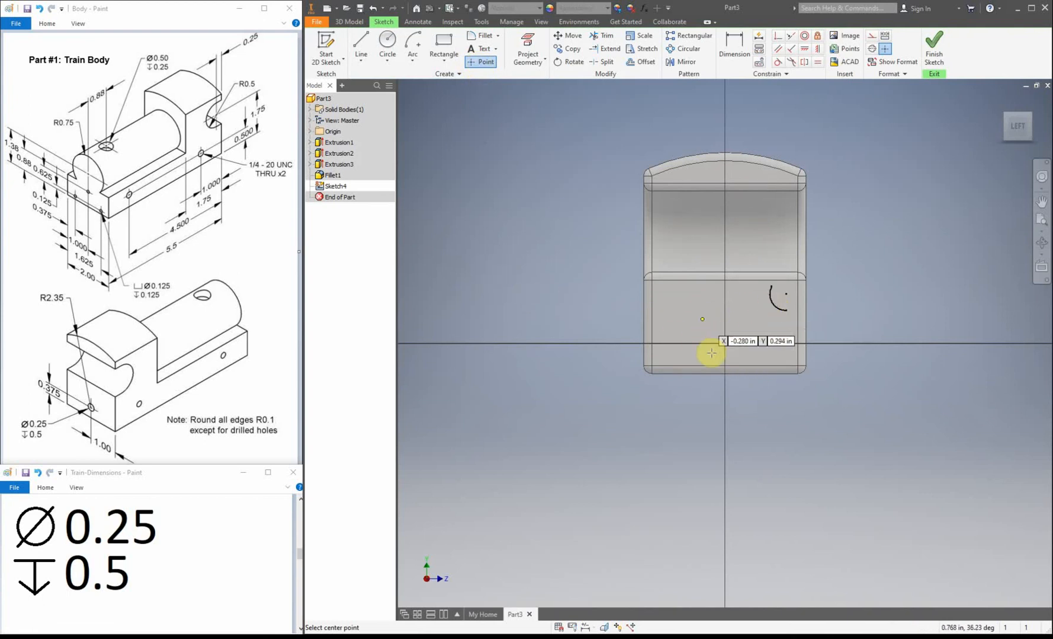
pyautogui.rightClick(847, 282)
pyautogui.click(876, 282)
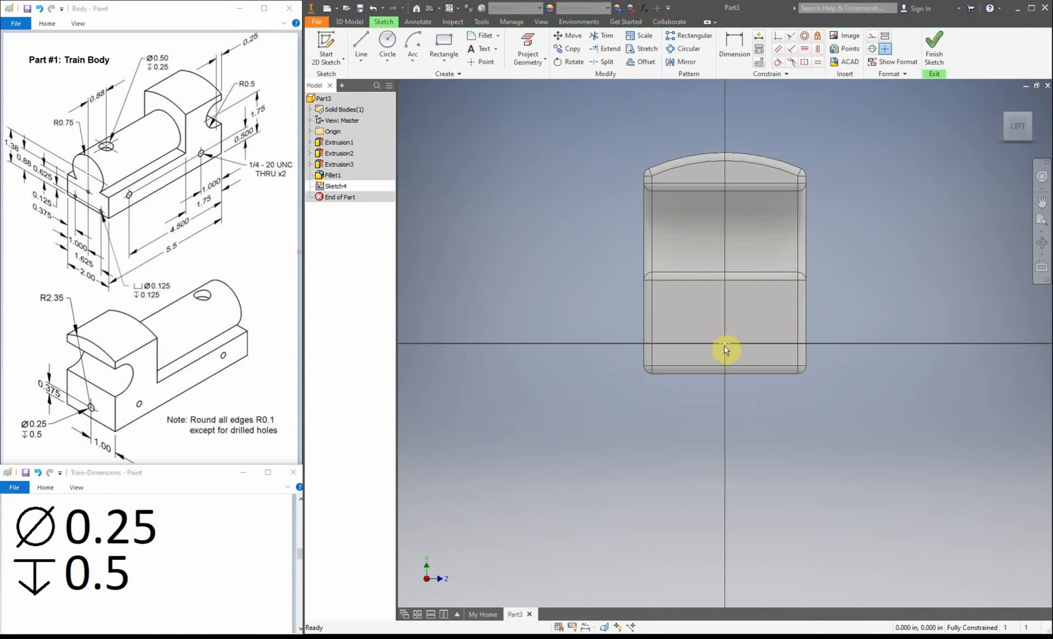
pyautogui.click(934, 45)
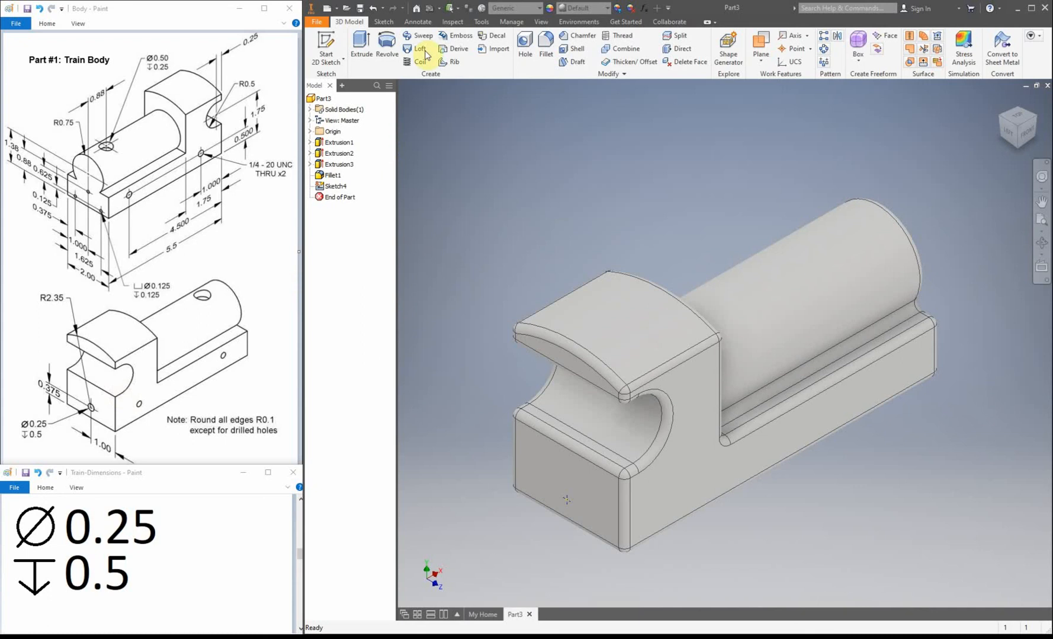
# Create a simple hole without a seat at the end-face sketch point, 0.25 in in diameter and 0.5 in deep.
pyautogui.click(524, 47)
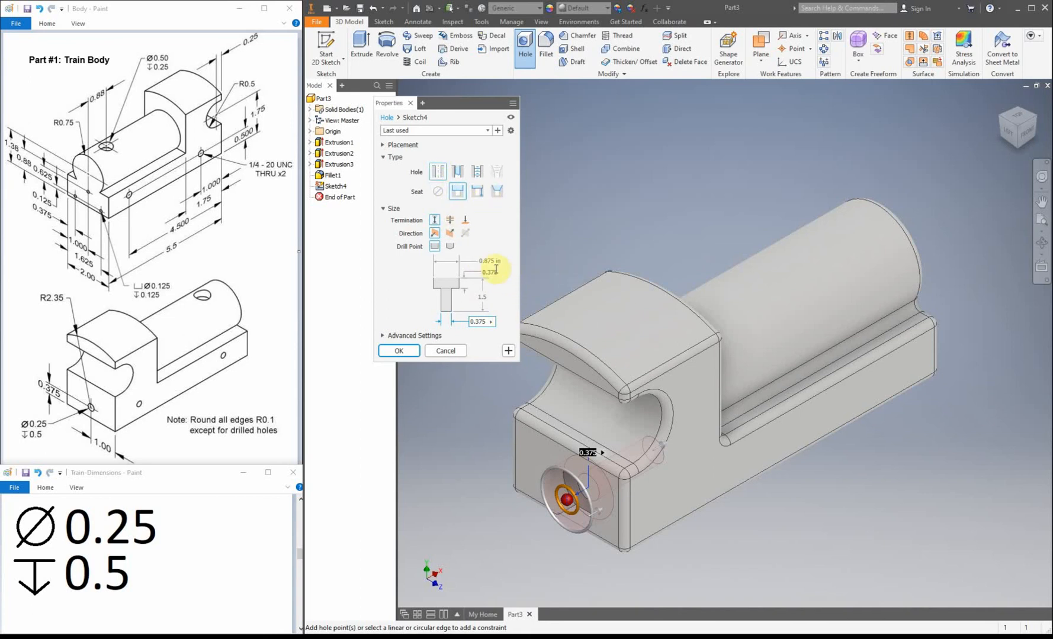
pyautogui.click(438, 176)
pyautogui.click(440, 195)
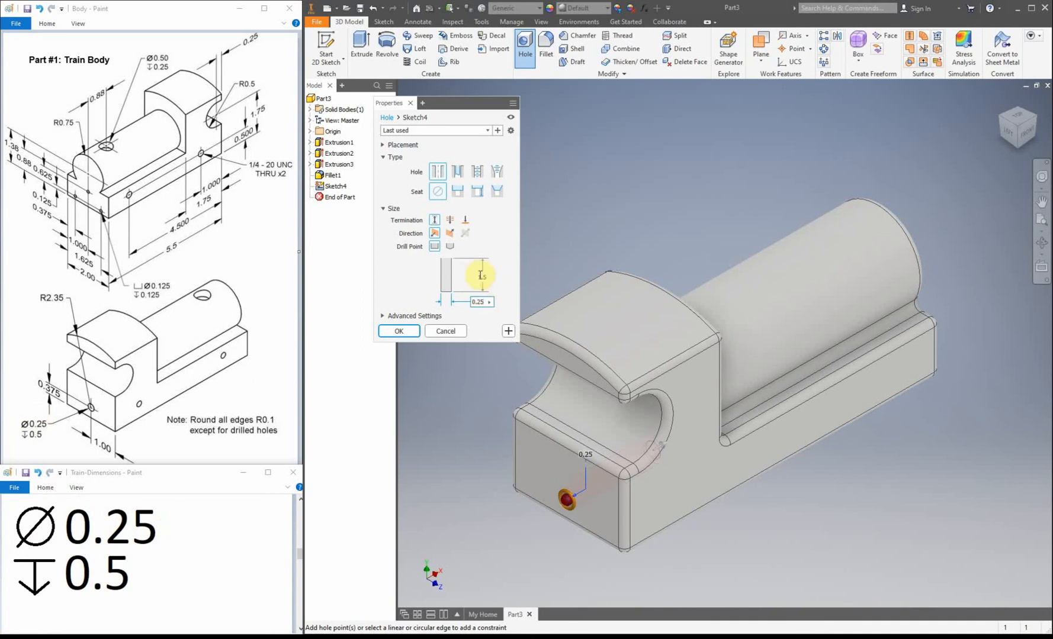
pyautogui.click(480, 275)
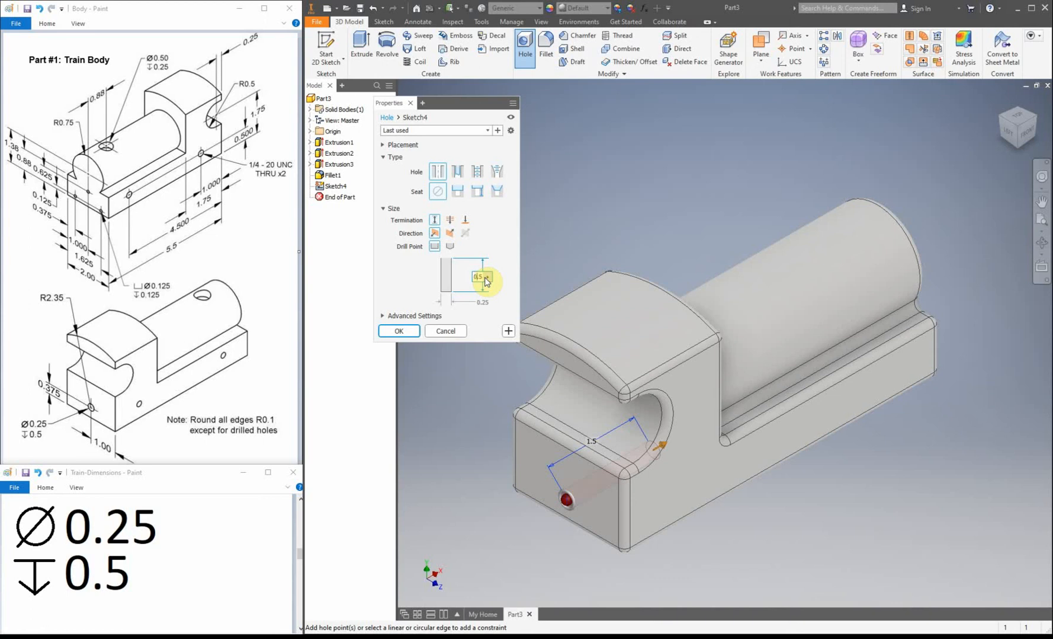
pyautogui.write('0.5')
pyautogui.press('Return')
pyautogui.click(407, 331)
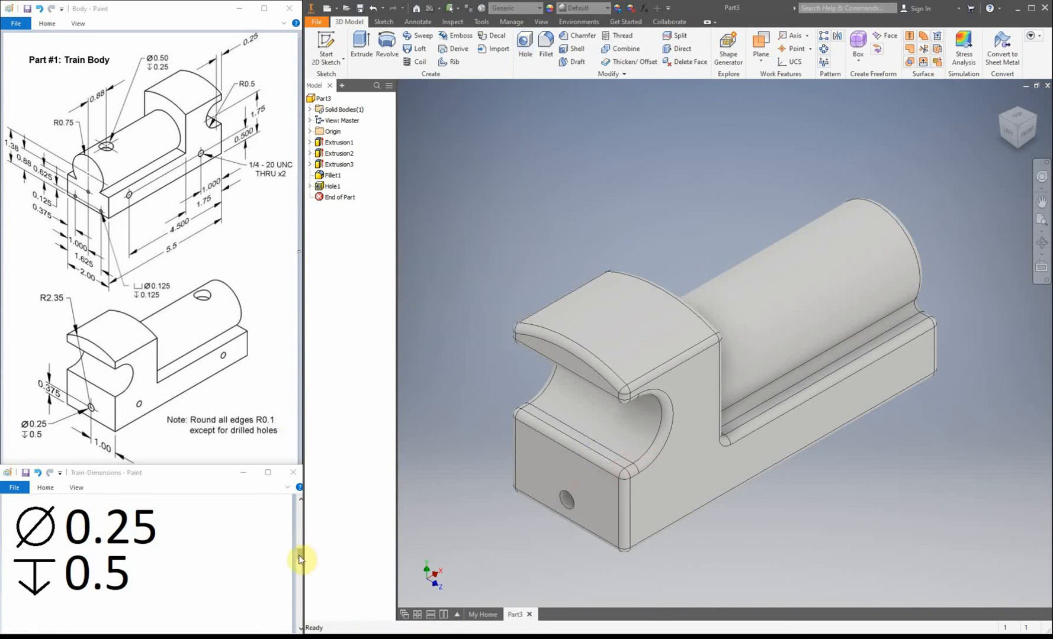
# Start a sketch on the body's back side face and place two points on the base, one near each end.
pyautogui.moveTo(300, 560); pyautogui.dragTo(300, 569)
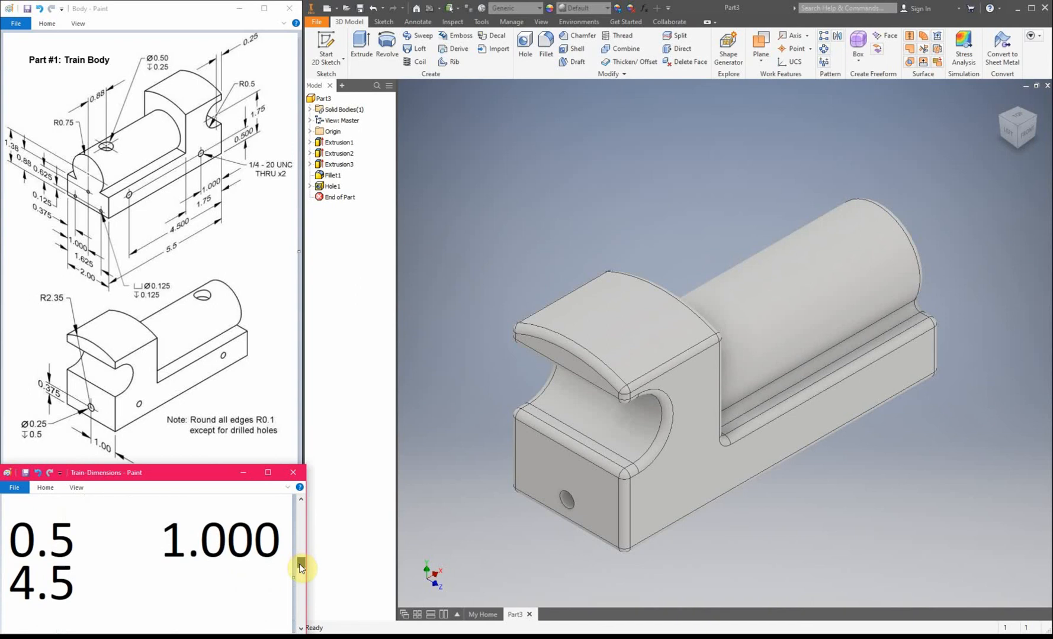
pyautogui.click(332, 46)
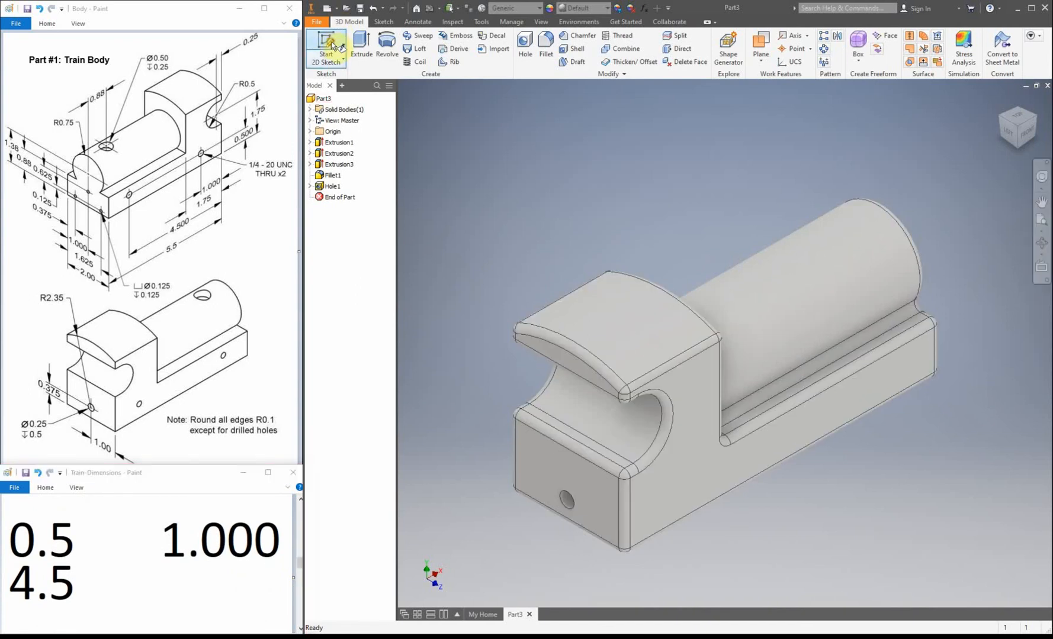
pyautogui.click(1001, 118)
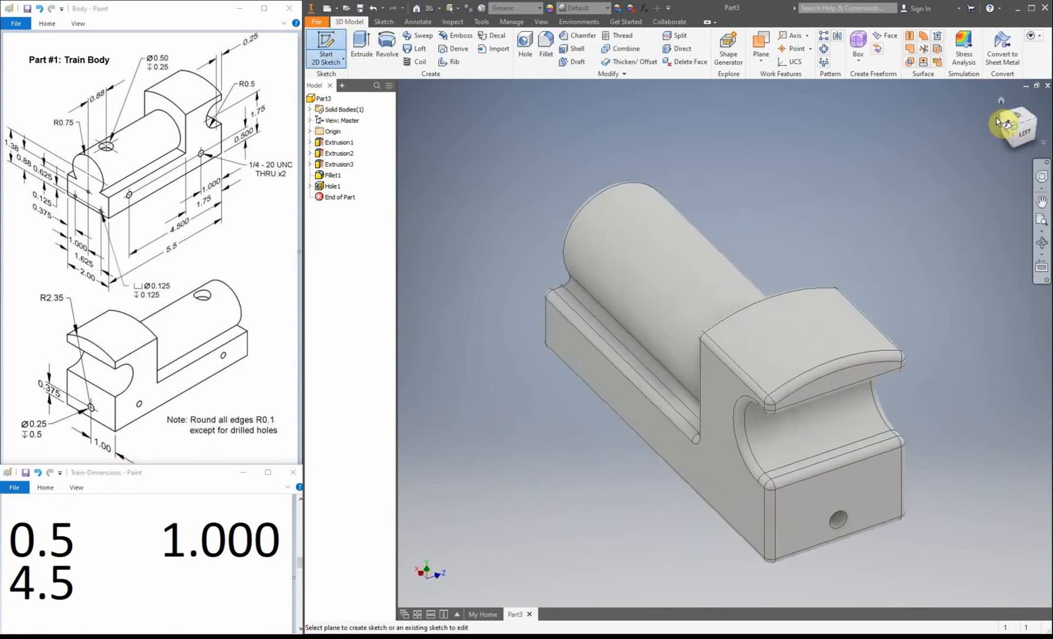
pyautogui.click(679, 446)
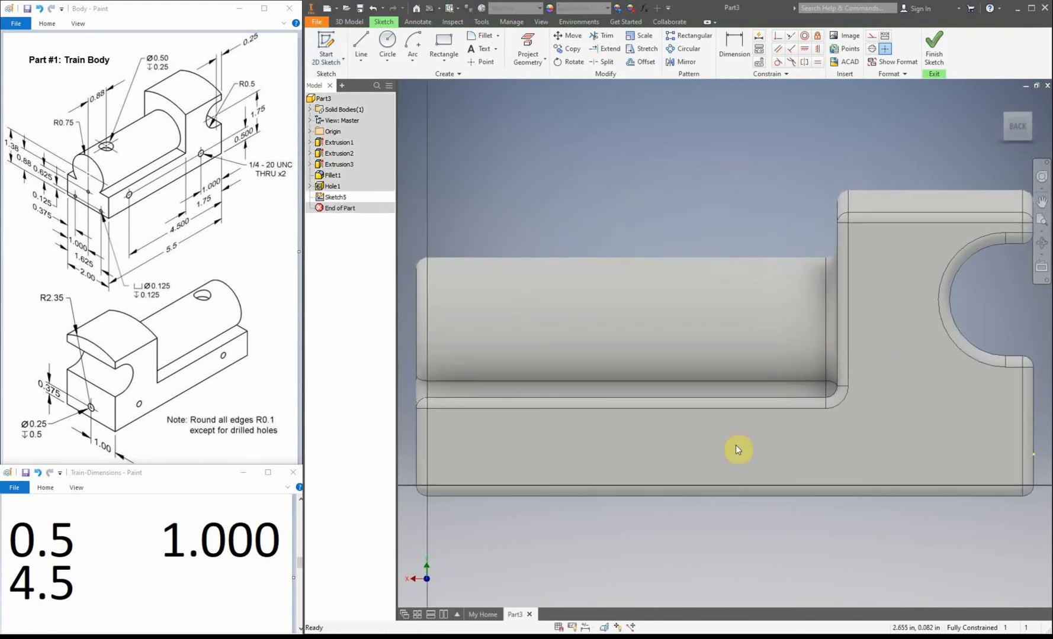
pyautogui.scroll(3, 737, 448)
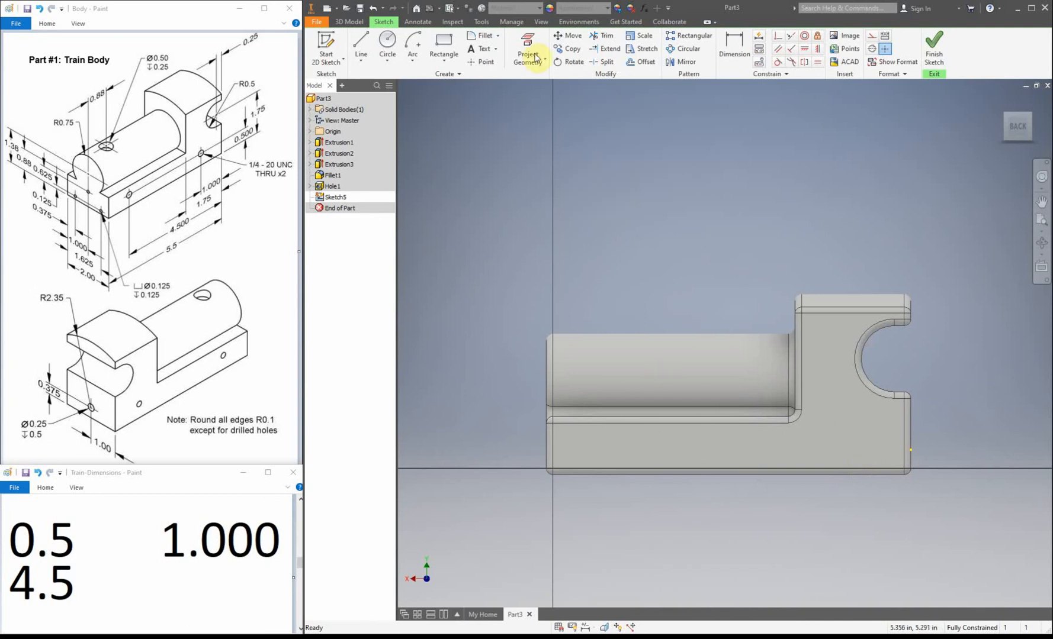
pyautogui.click(481, 62)
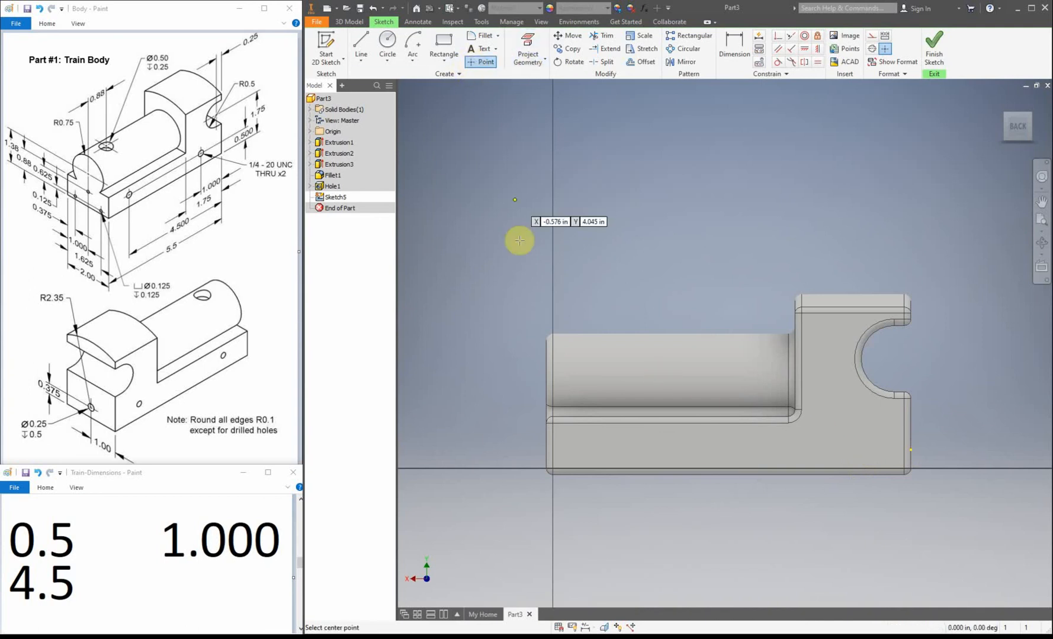
pyautogui.click(602, 441)
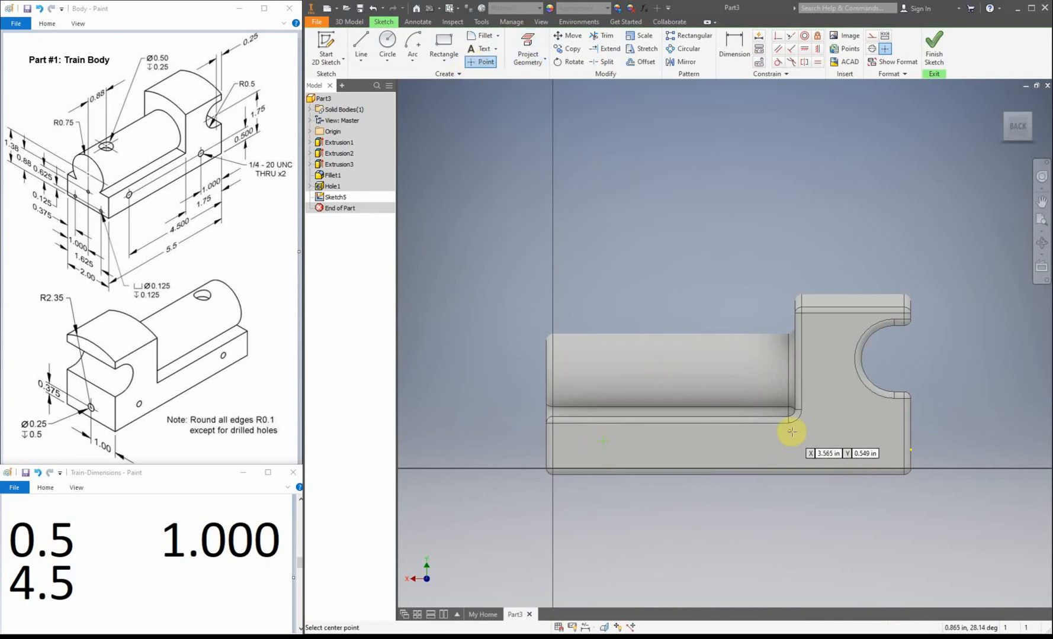
pyautogui.click(844, 435)
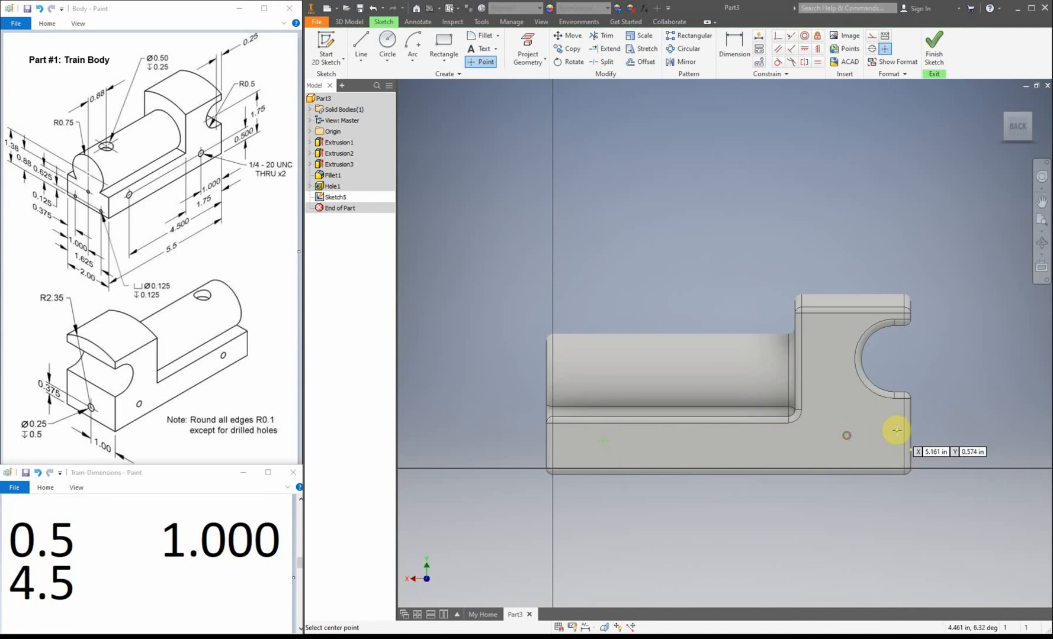
pyautogui.rightClick(655, 166)
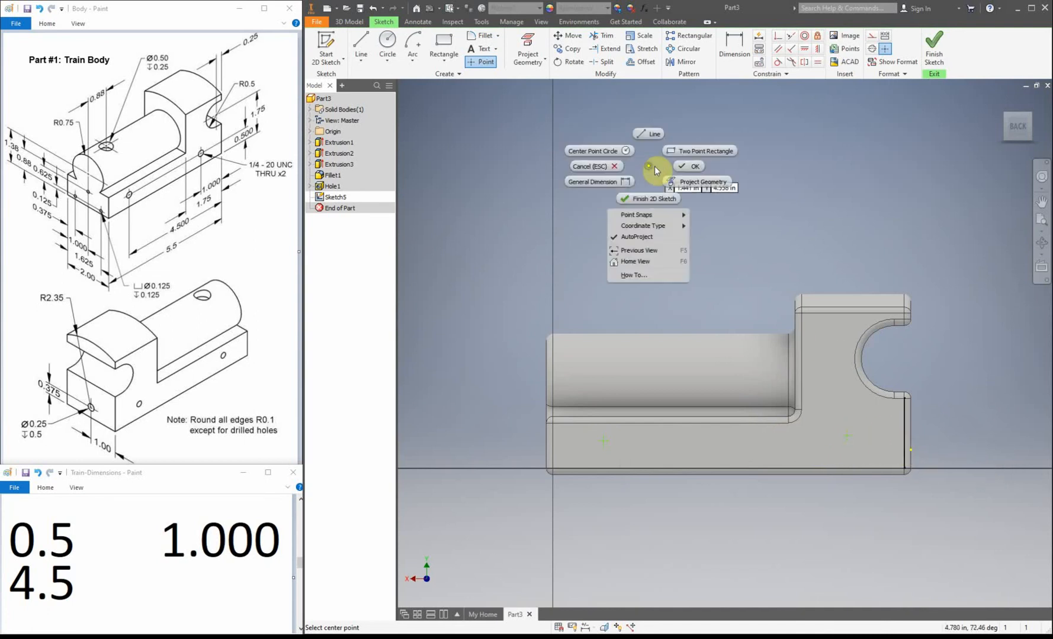
pyautogui.click(683, 170)
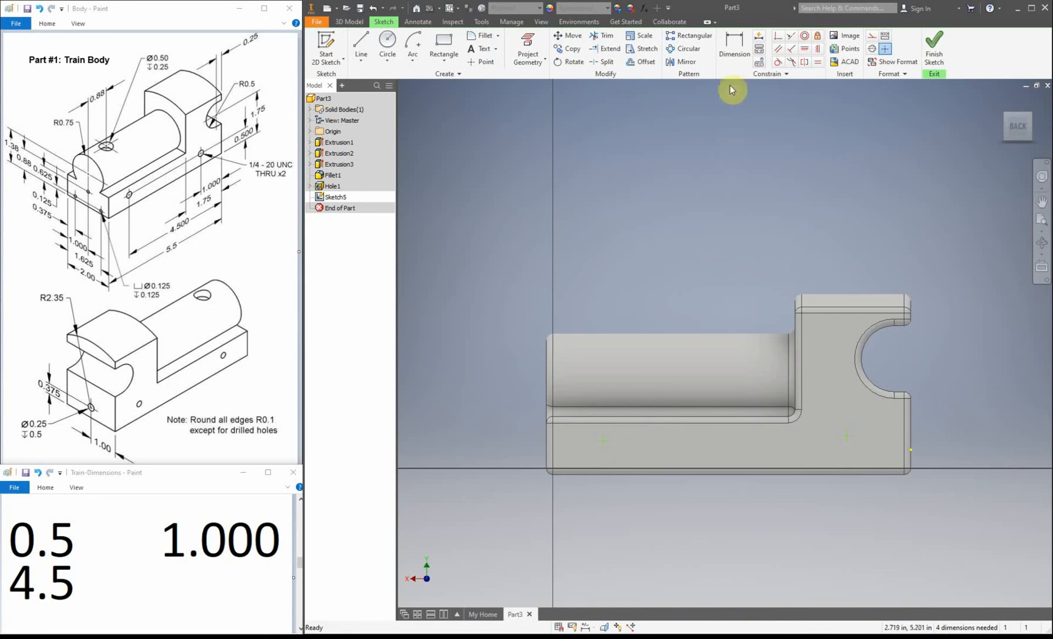
# Dimension the height of the point below the cab from the base's bottom edge as 0.5 in.
pyautogui.click(734, 42)
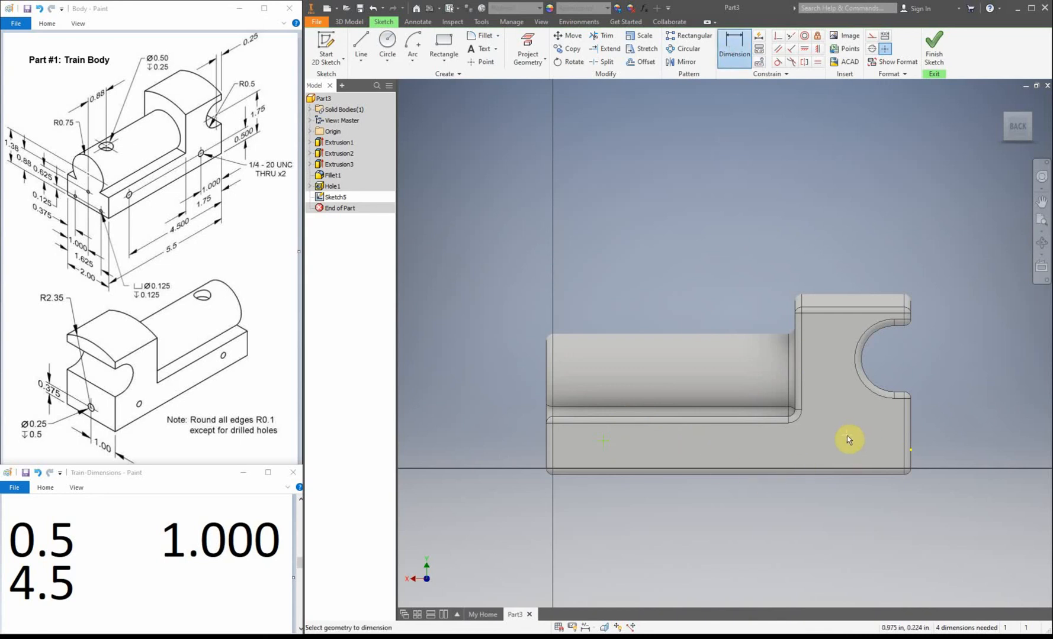
pyautogui.click(843, 470)
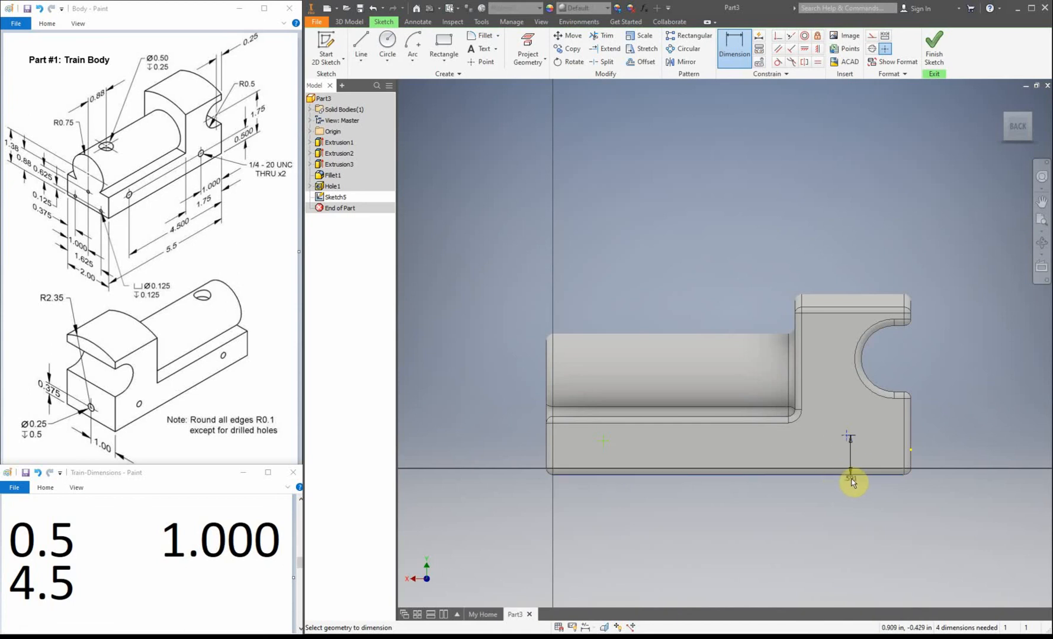
pyautogui.click(975, 458)
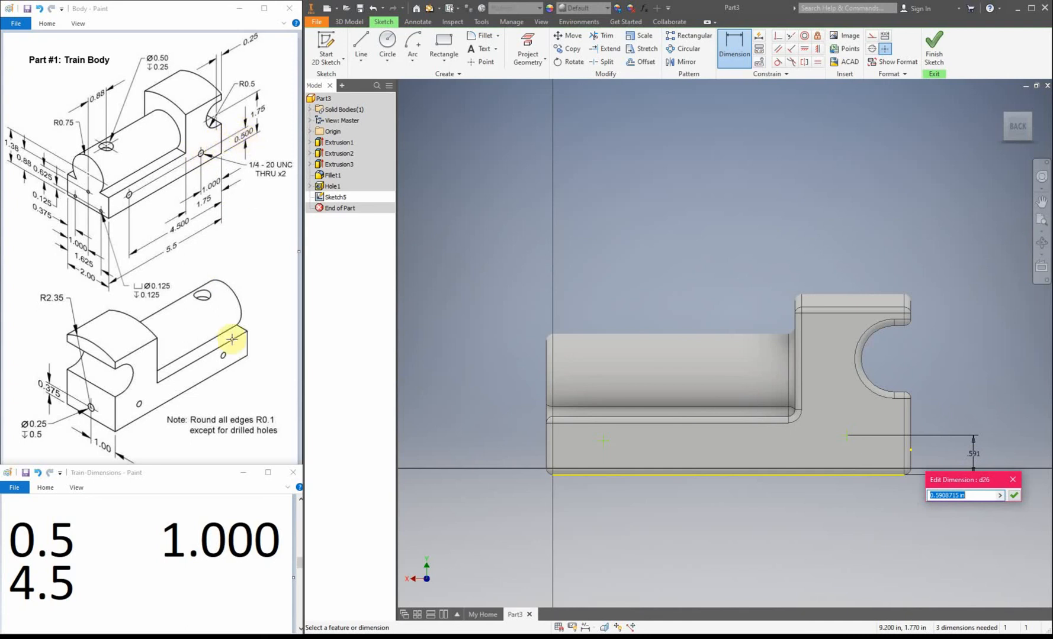
pyautogui.write('0.')
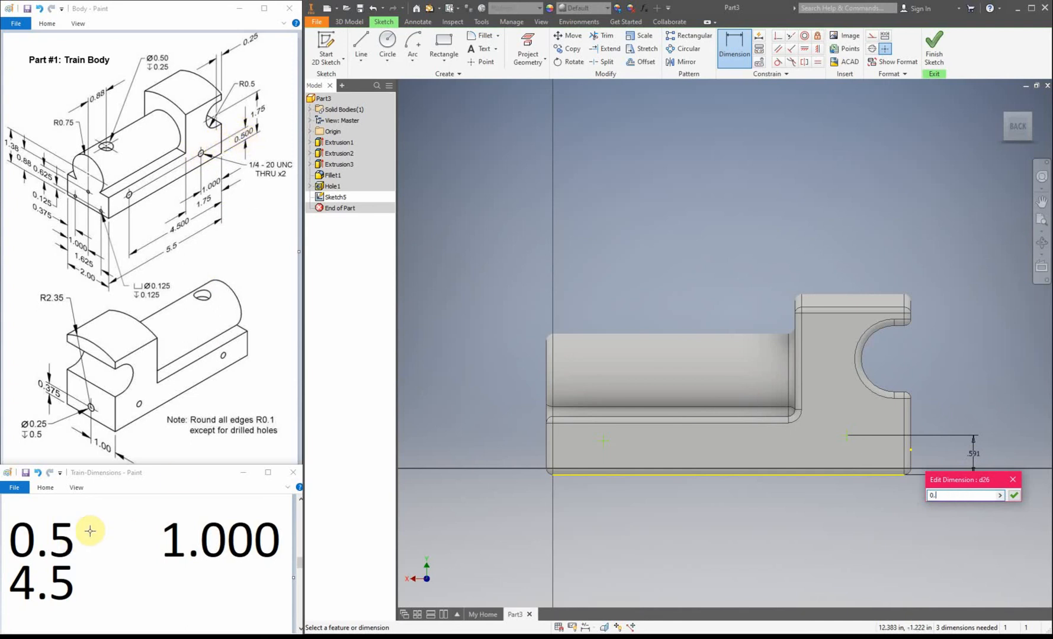
pyautogui.write('5')
pyautogui.press('Return')
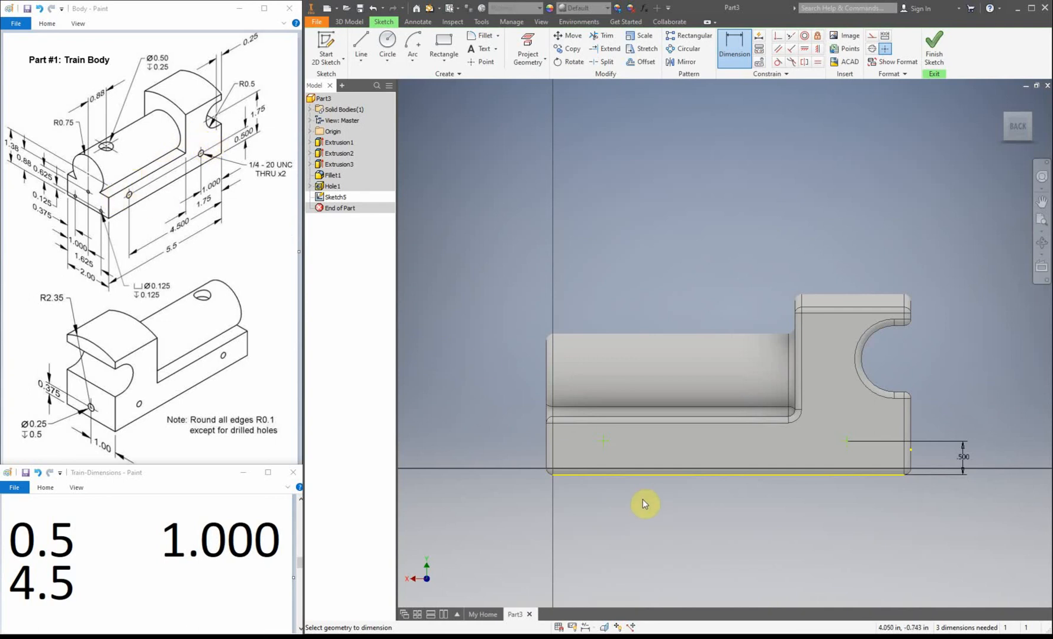
# Dimension the height of the point below the cylindrical boiler from the base's bottom edge as 0.5 in.
pyautogui.click(608, 477)
pyautogui.click(500, 454)
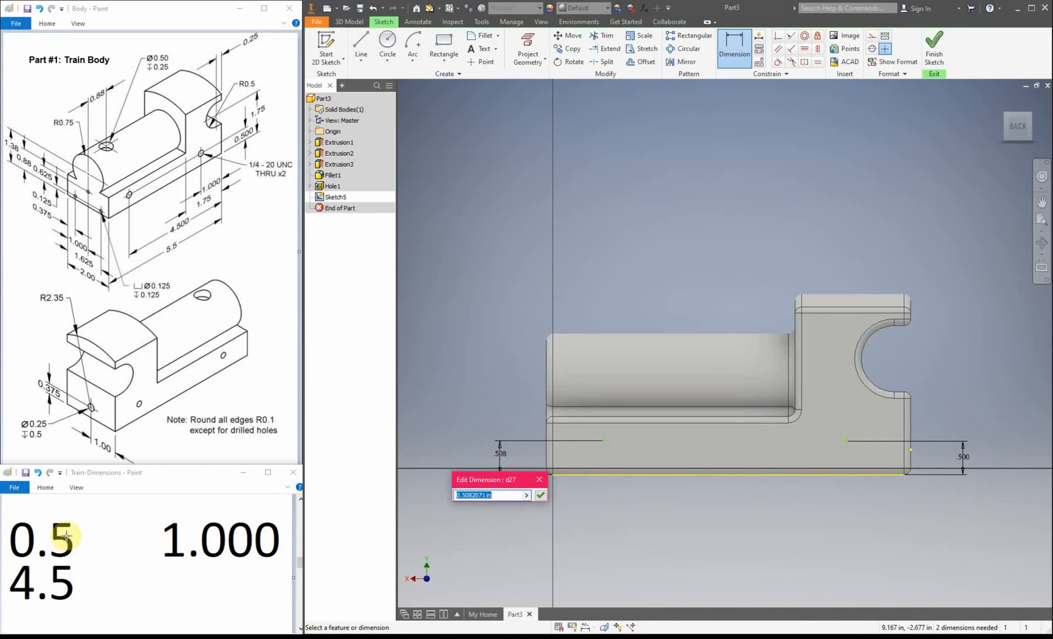
pyautogui.write('0.5')
pyautogui.press('Return')
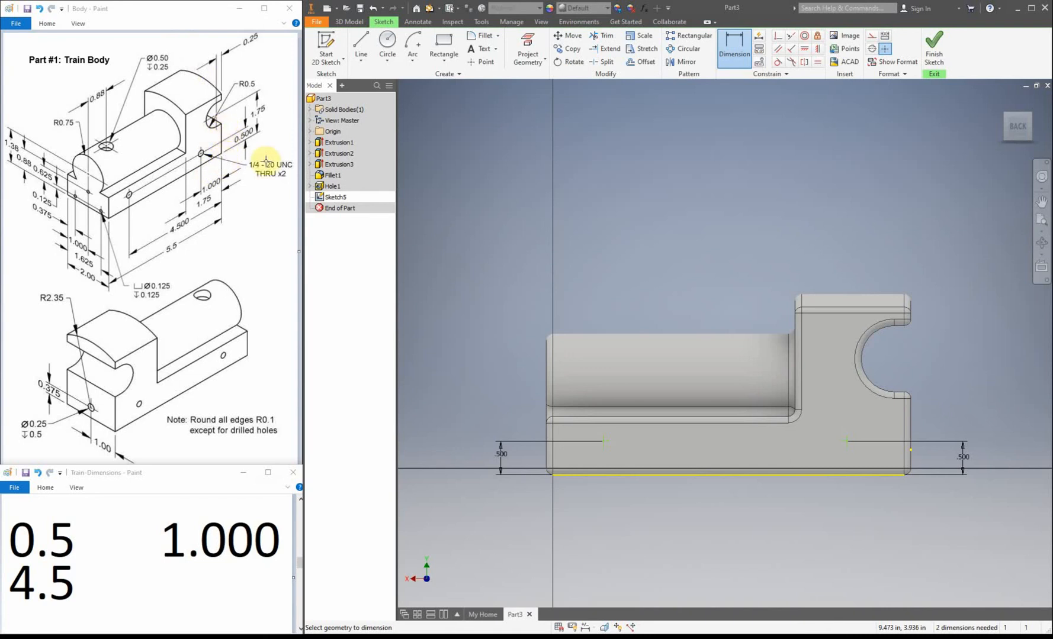
# Dimension the horizontal distance from the cab's vertical end edge to the point below the cab as 1.000 in.
pyautogui.click(911, 431)
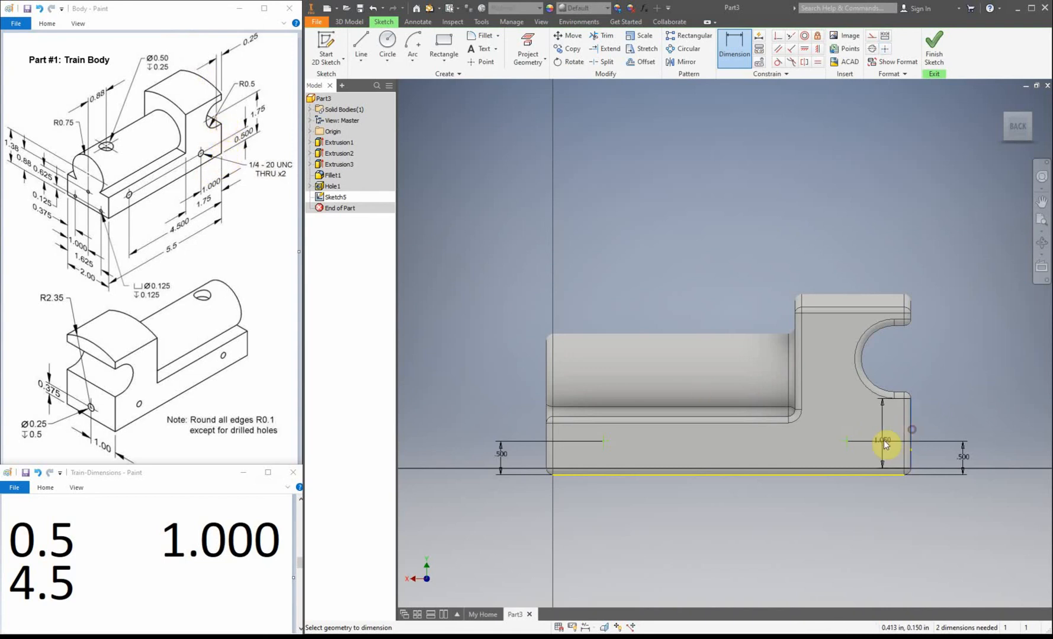
pyautogui.click(846, 441)
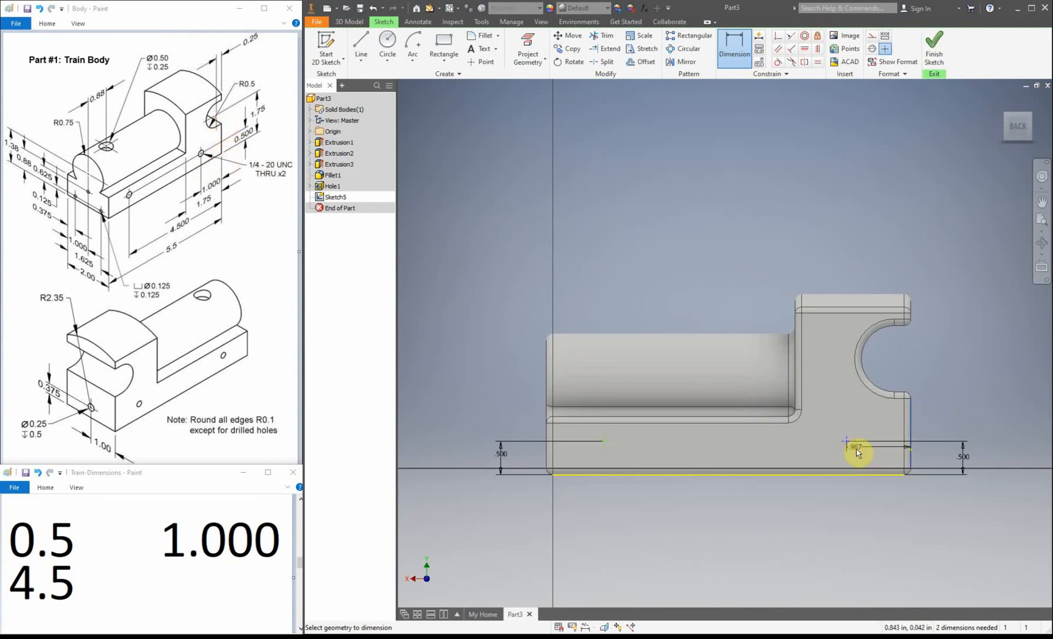
pyautogui.click(876, 523)
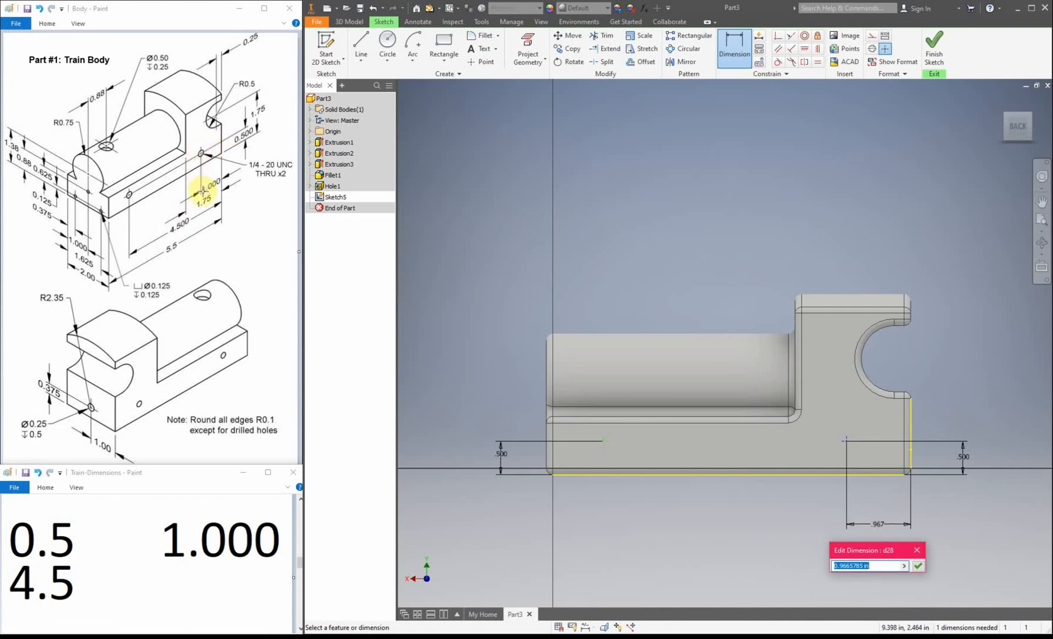
pyautogui.write('0')
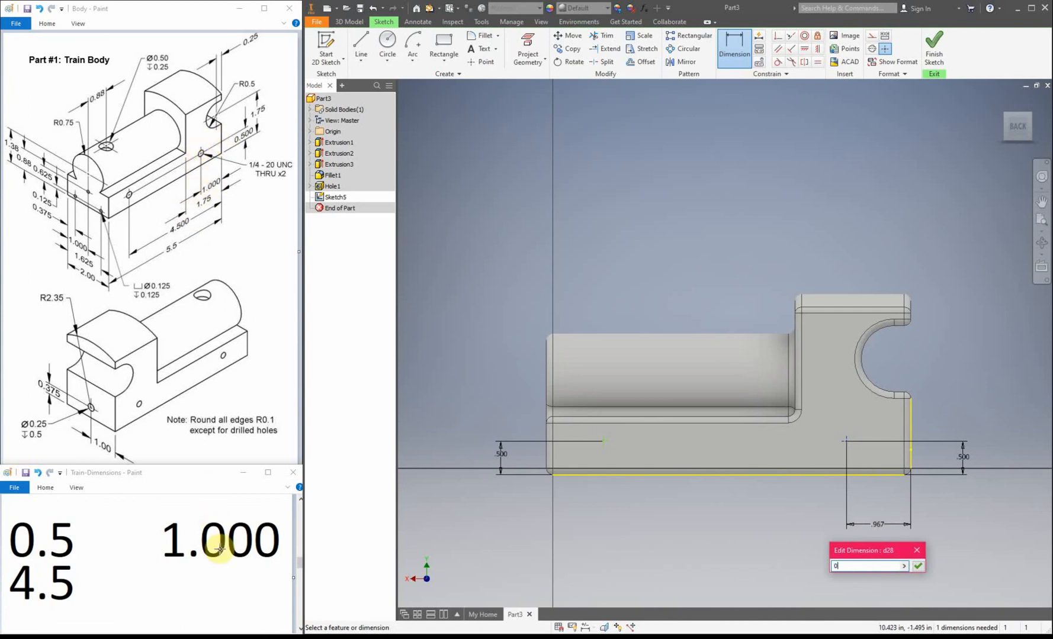
pyautogui.press('Return')
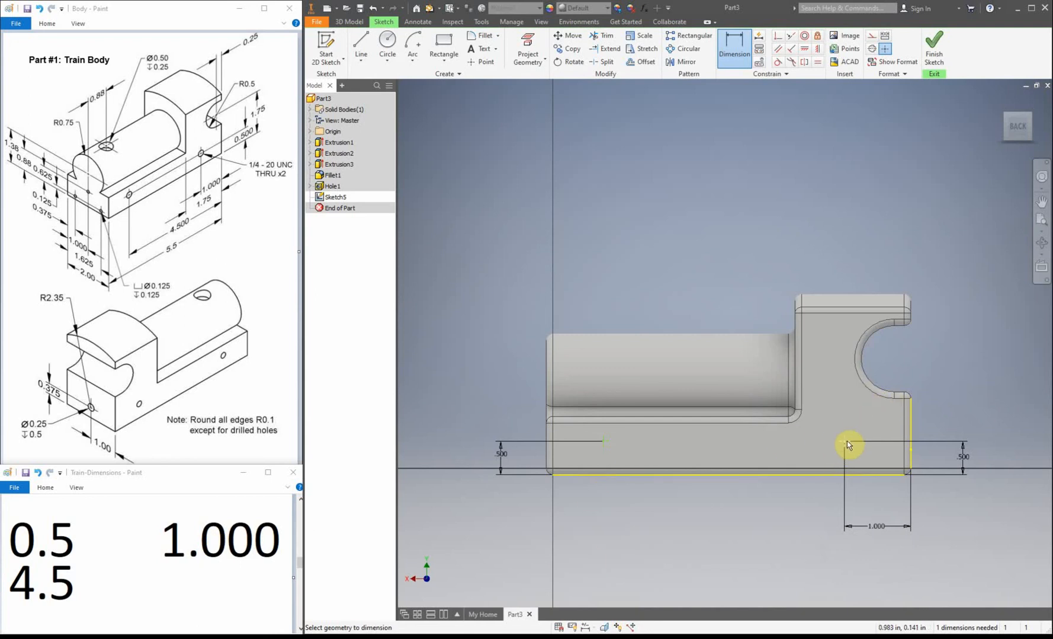
# Dimension the point below the boiler 4.5 in from the cab's vertical end edge and finish the sketch.
pyautogui.click(604, 442)
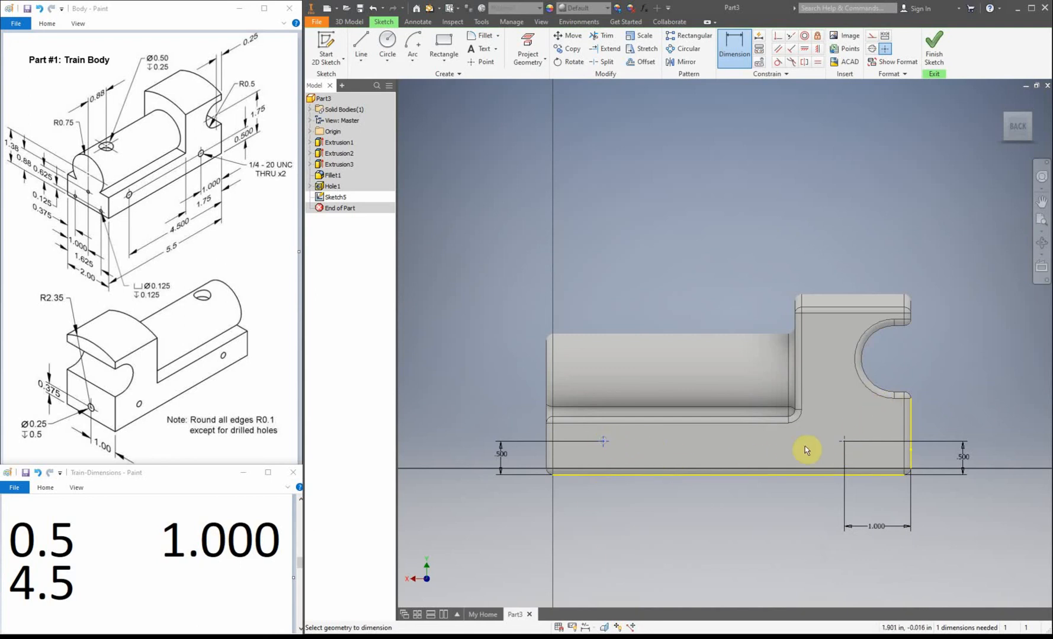
pyautogui.click(910, 428)
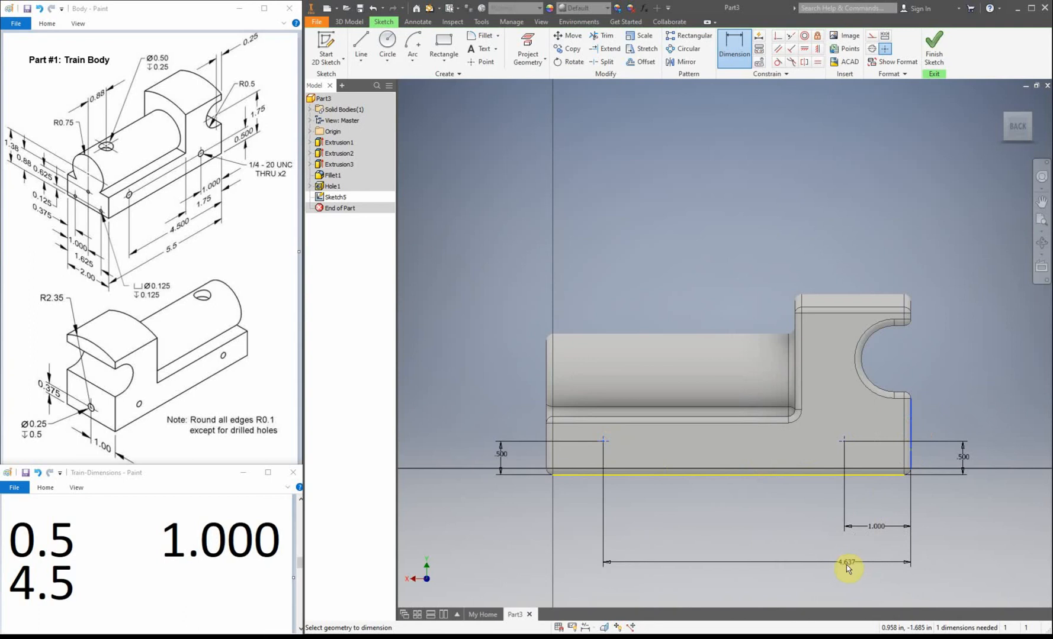
pyautogui.click(832, 564)
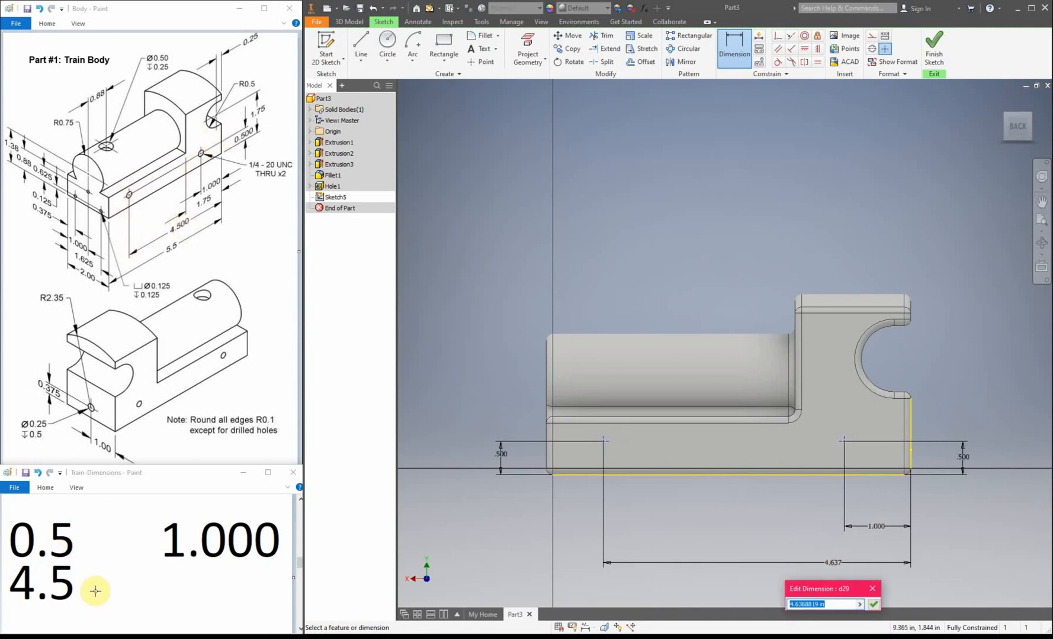
pyautogui.write('4.5')
pyautogui.press('Return')
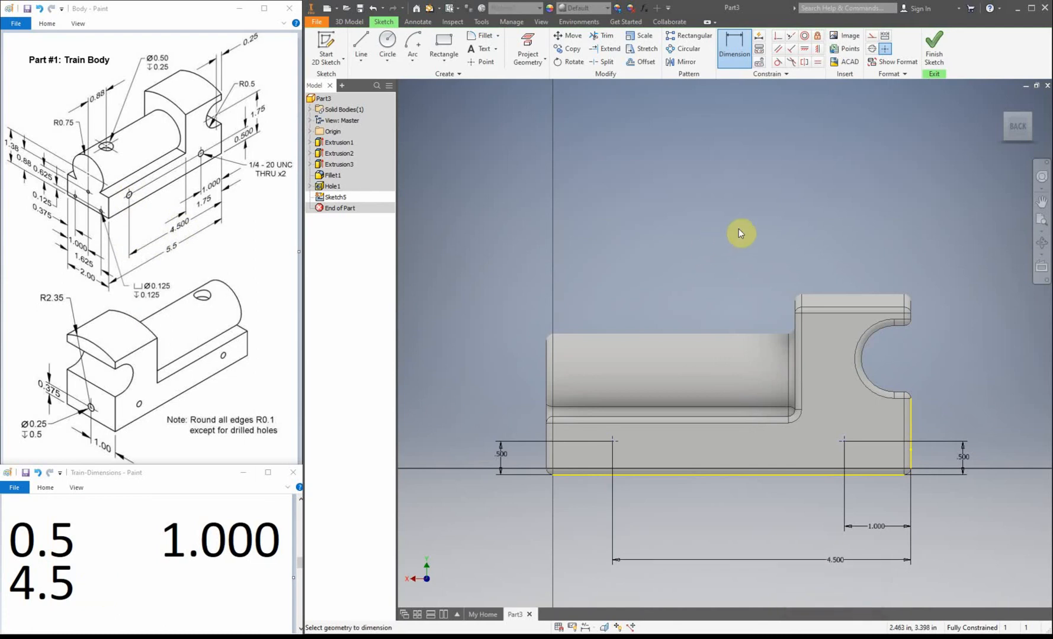
pyautogui.click(933, 47)
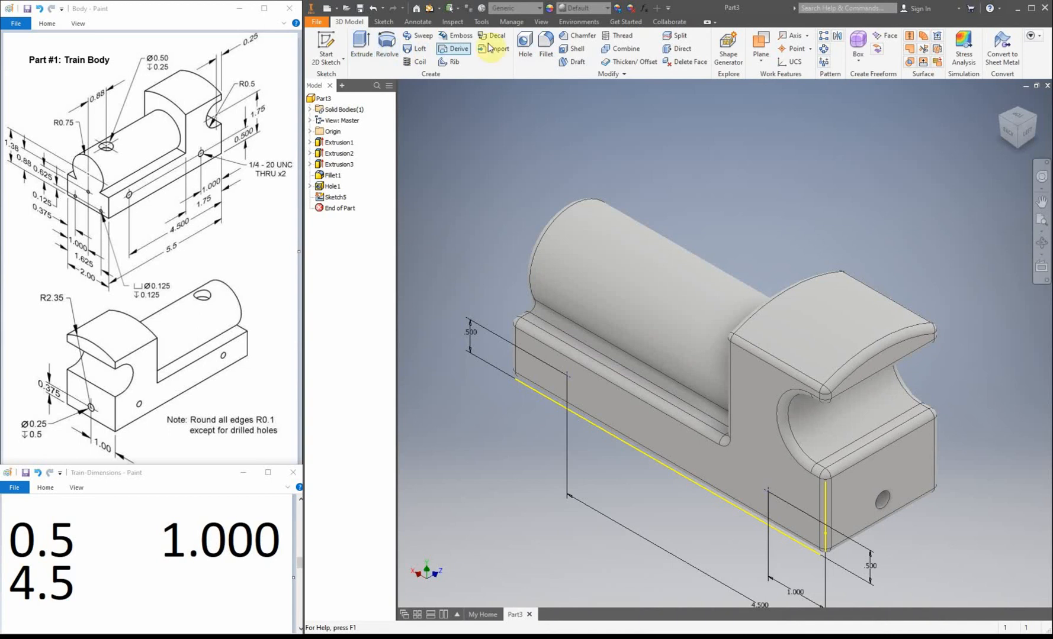
# Set up tapped 1/4-20 UNC holes without a seat at the two side sketch points, terminating through all.
pyautogui.click(521, 44)
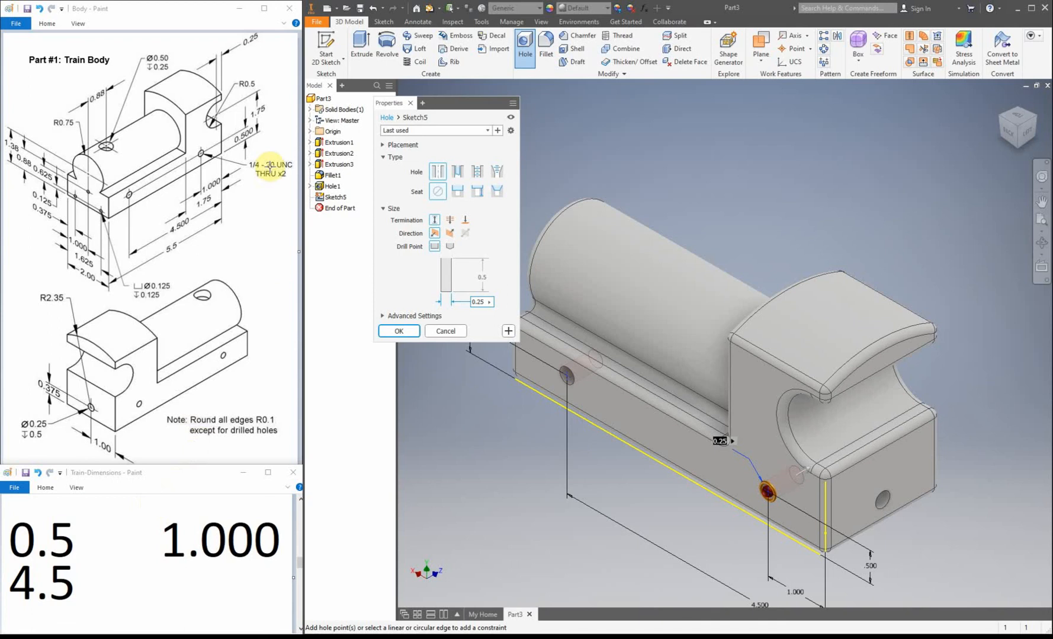
pyautogui.moveTo(301, 567); pyautogui.dragTo(301, 572)
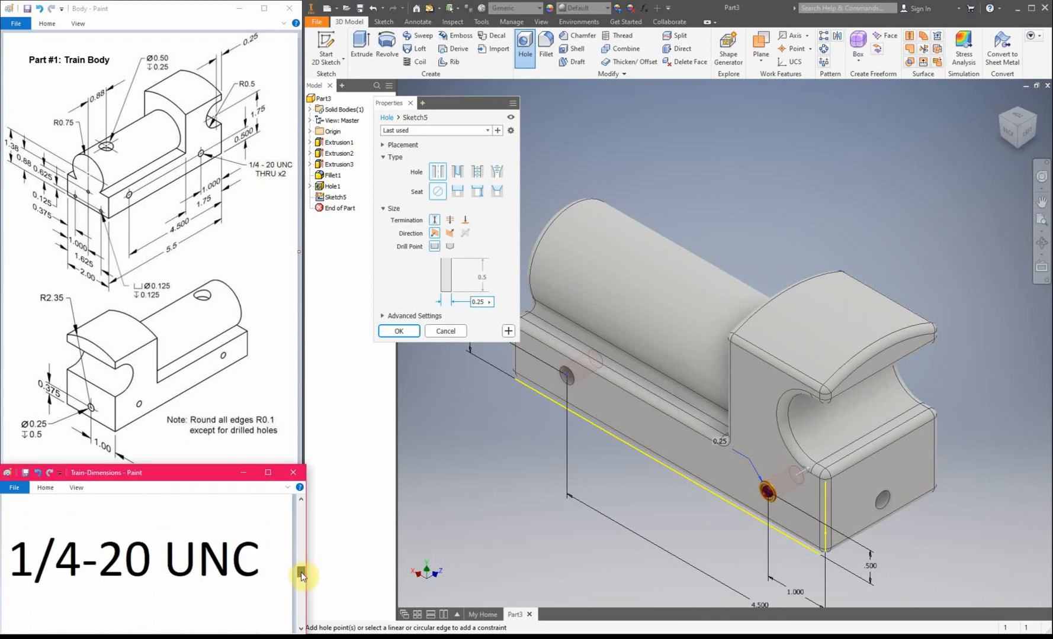
pyautogui.click(478, 171)
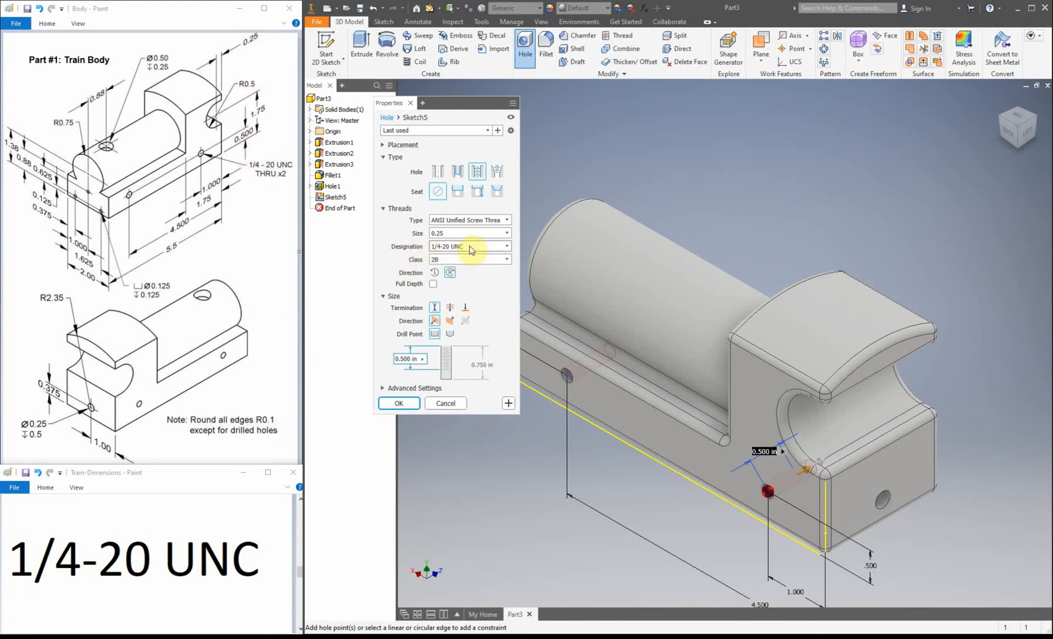
pyautogui.click(451, 308)
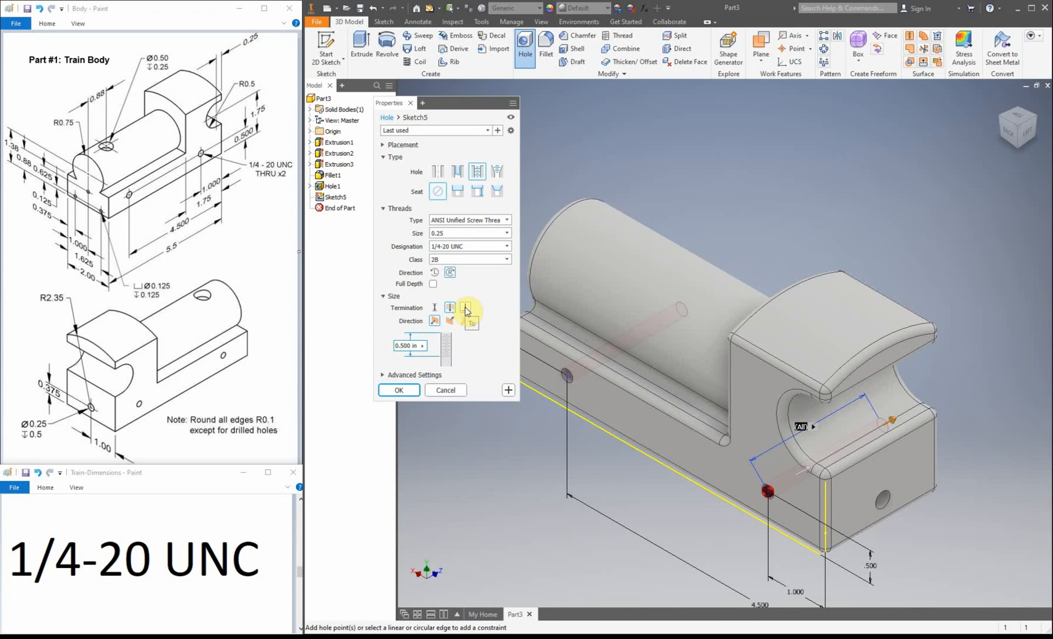
# Make the thread run the full depth of the holes and create both side holes.
pyautogui.click(422, 346)
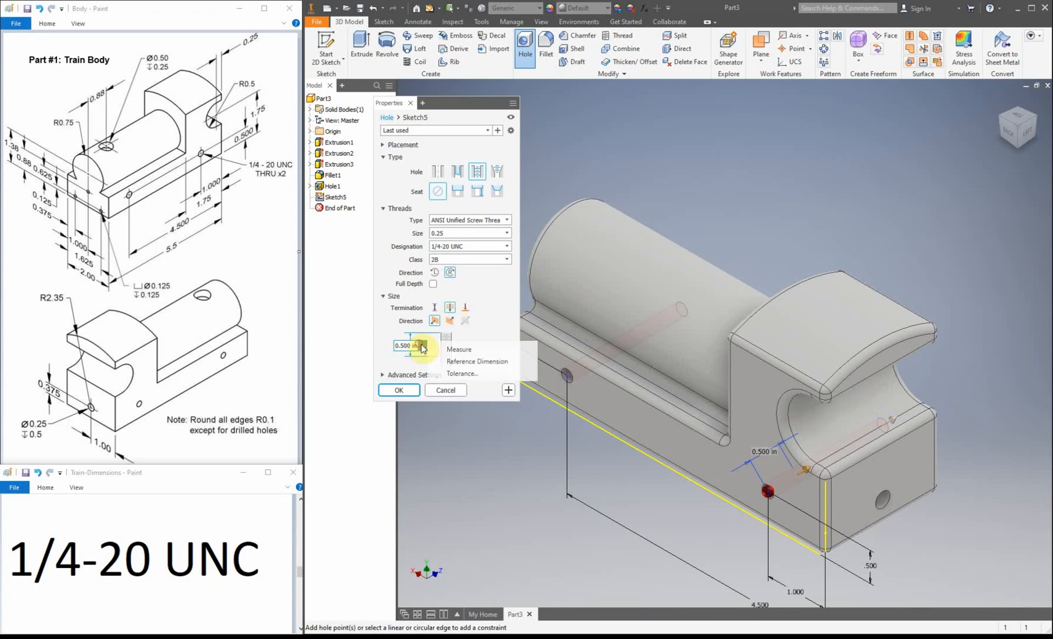
pyautogui.click(422, 348)
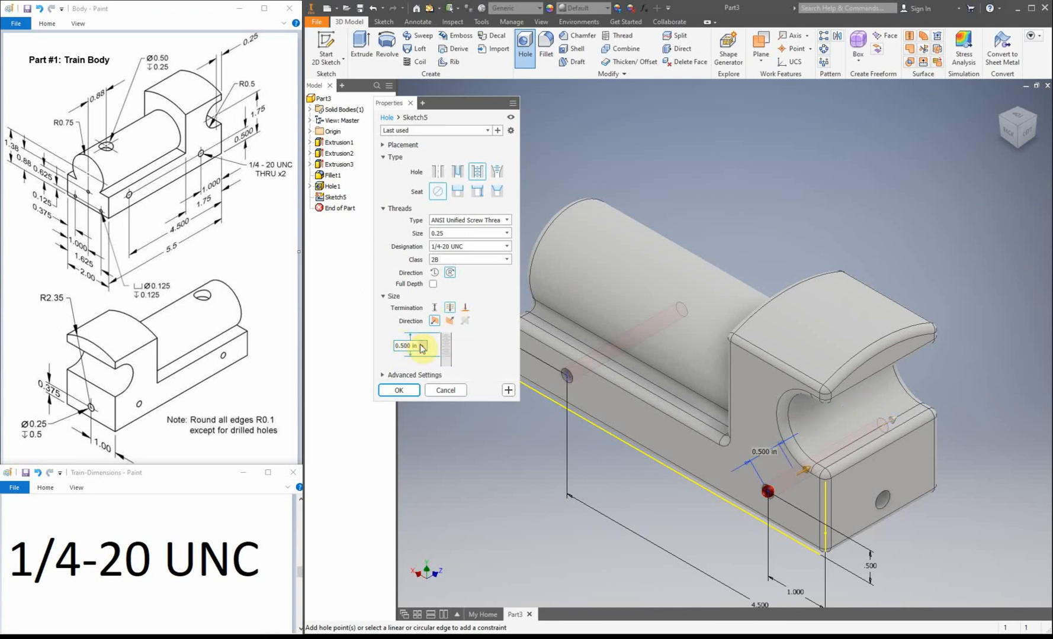
pyautogui.click(423, 346)
pyautogui.click(411, 347)
pyautogui.click(433, 285)
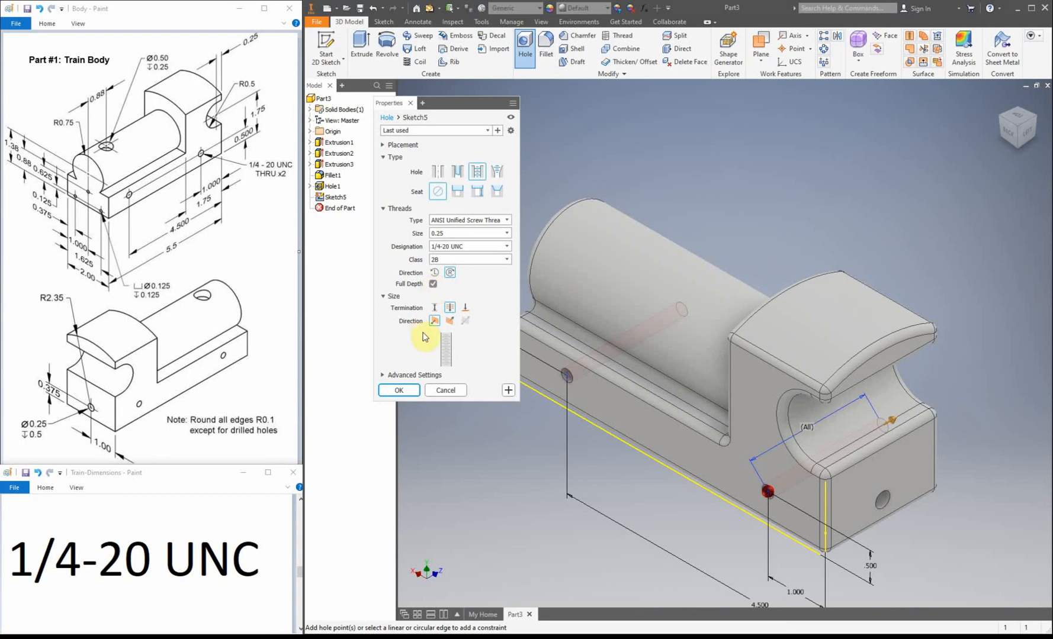
pyautogui.click(433, 285)
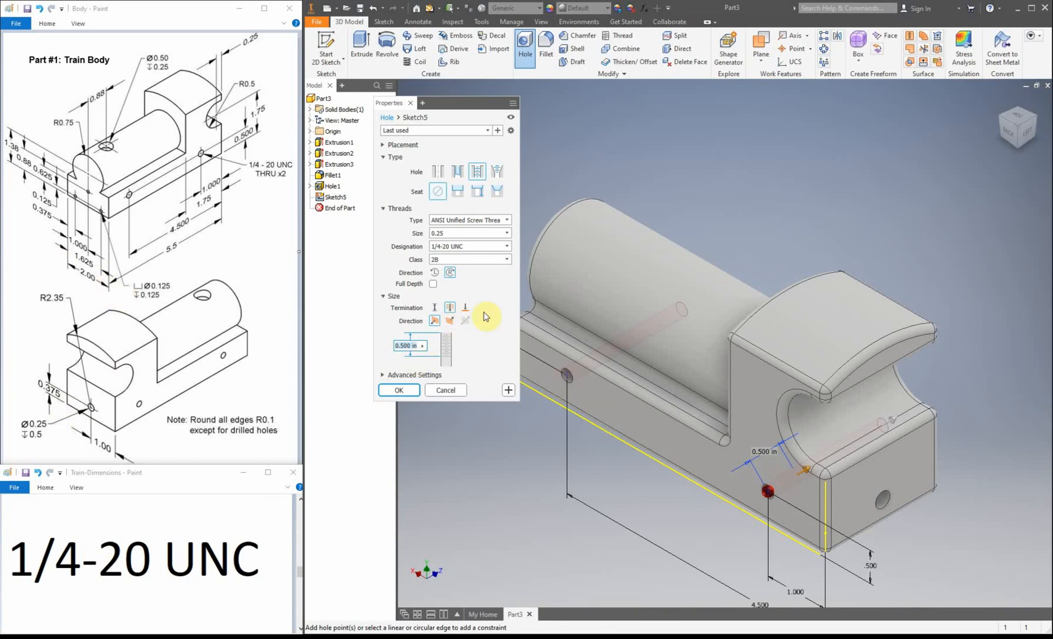
pyautogui.click(434, 285)
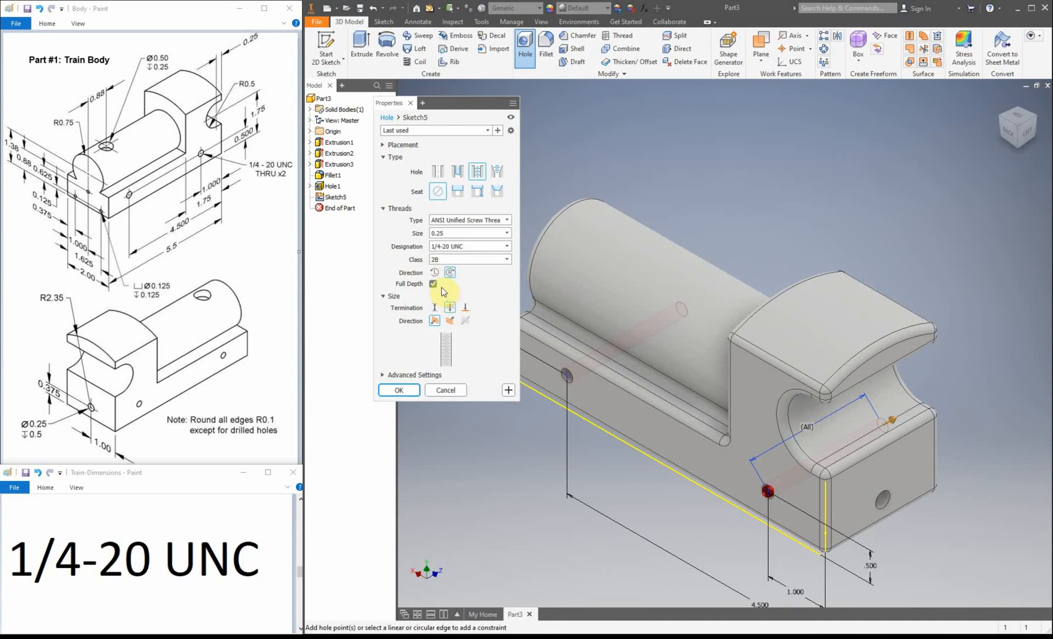
pyautogui.click(402, 390)
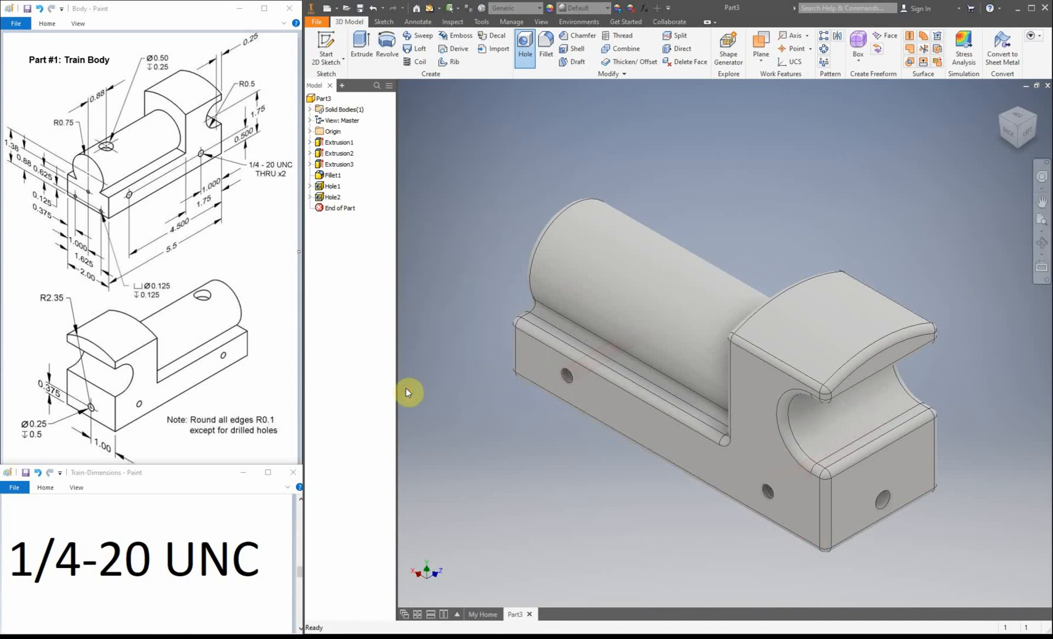
# Create a work plane tangent to the top of the cylindrical boiler and parallel to the flat base.
pyautogui.click(1004, 121)
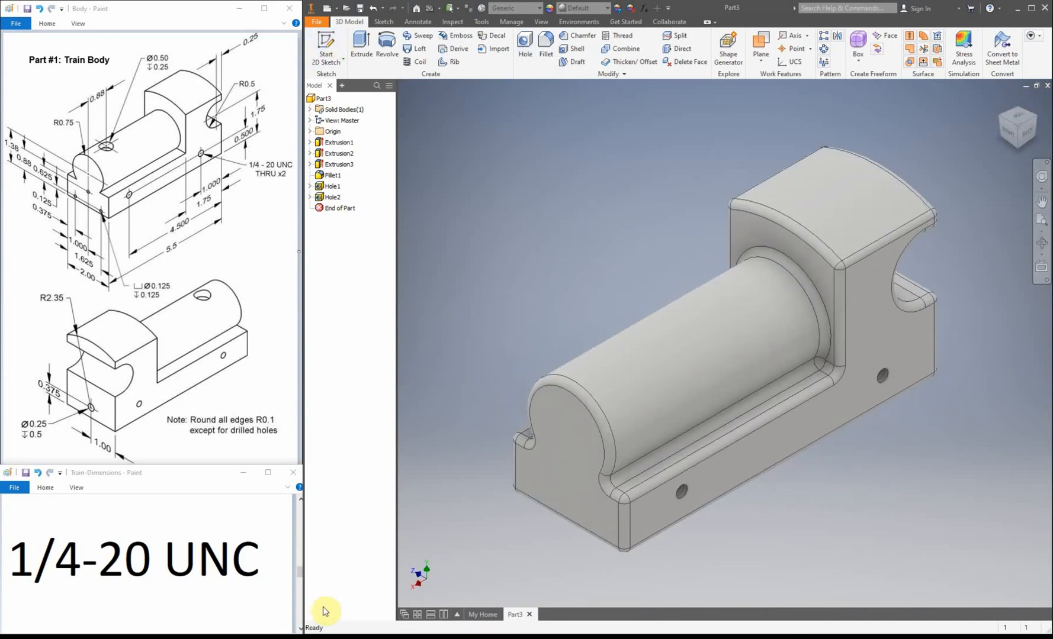
pyautogui.moveTo(300, 572); pyautogui.dragTo(302, 582)
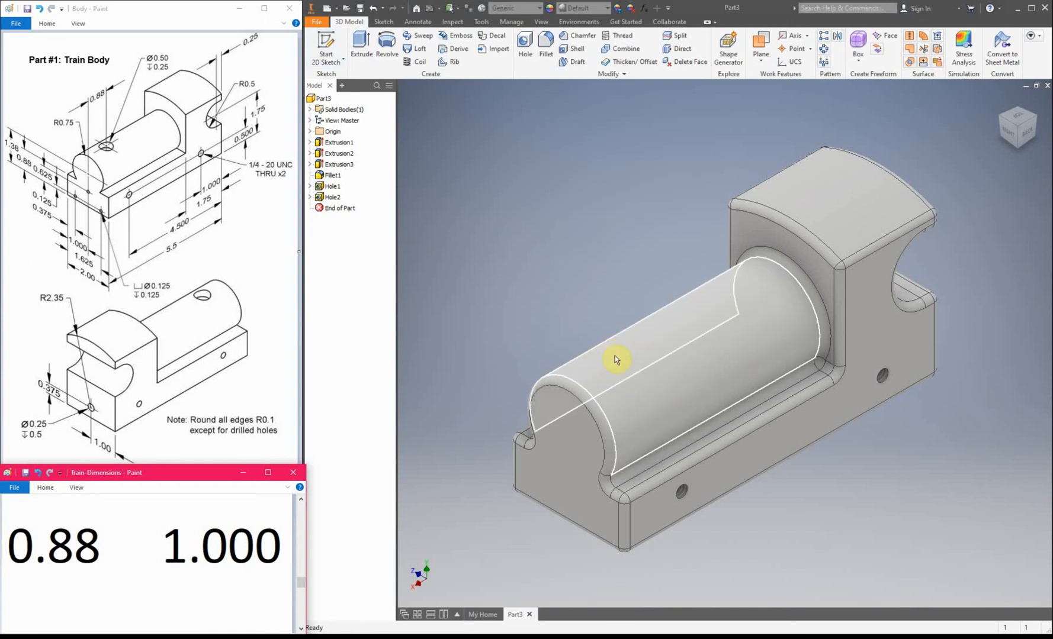
pyautogui.click(763, 43)
pyautogui.click(764, 41)
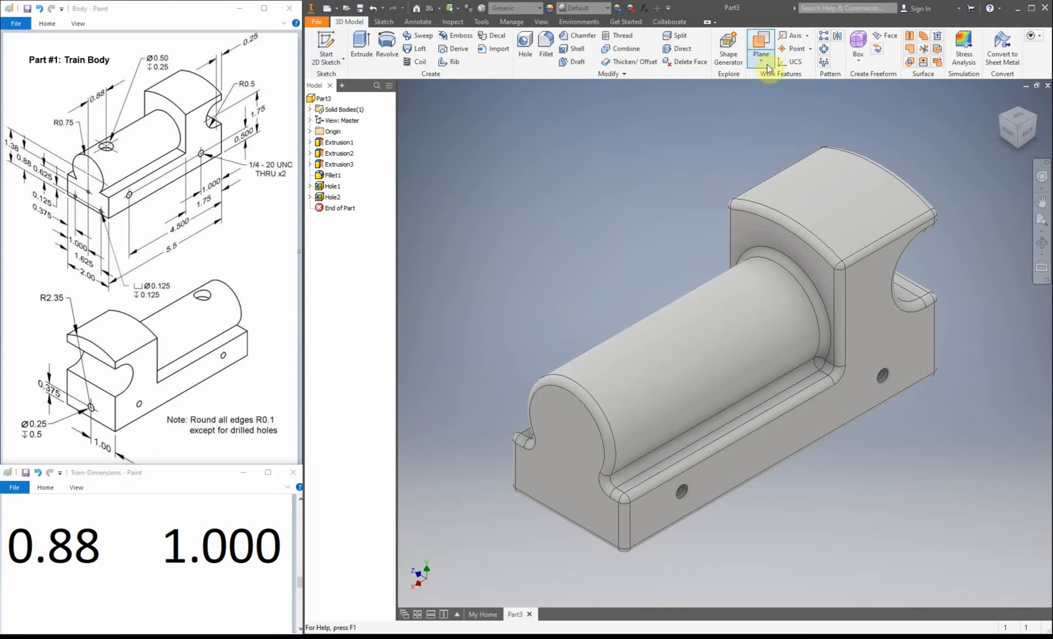
pyautogui.click(703, 304)
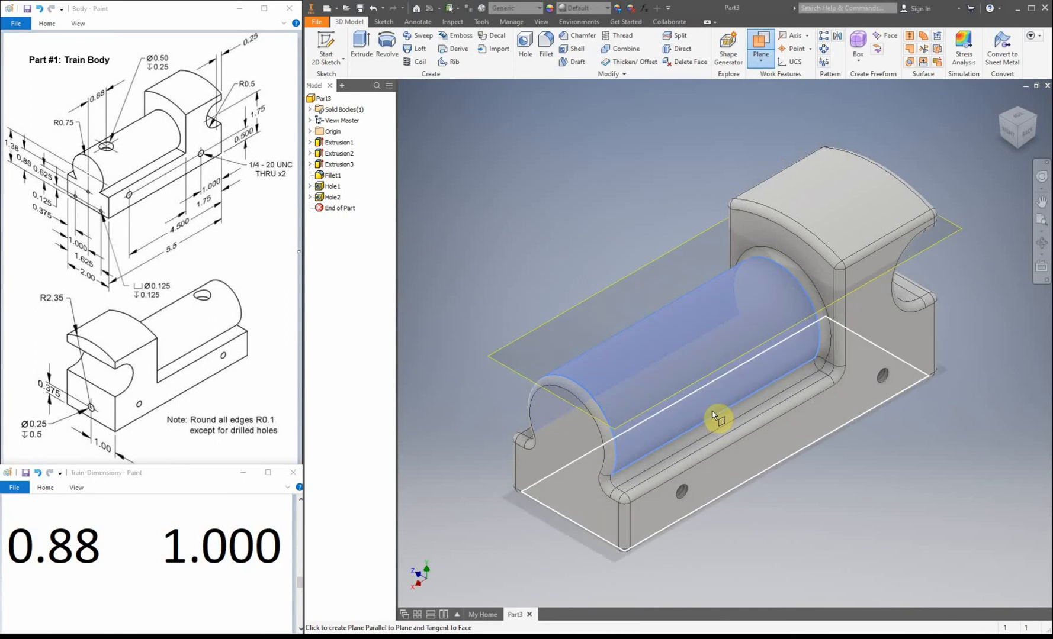
pyautogui.click(749, 407)
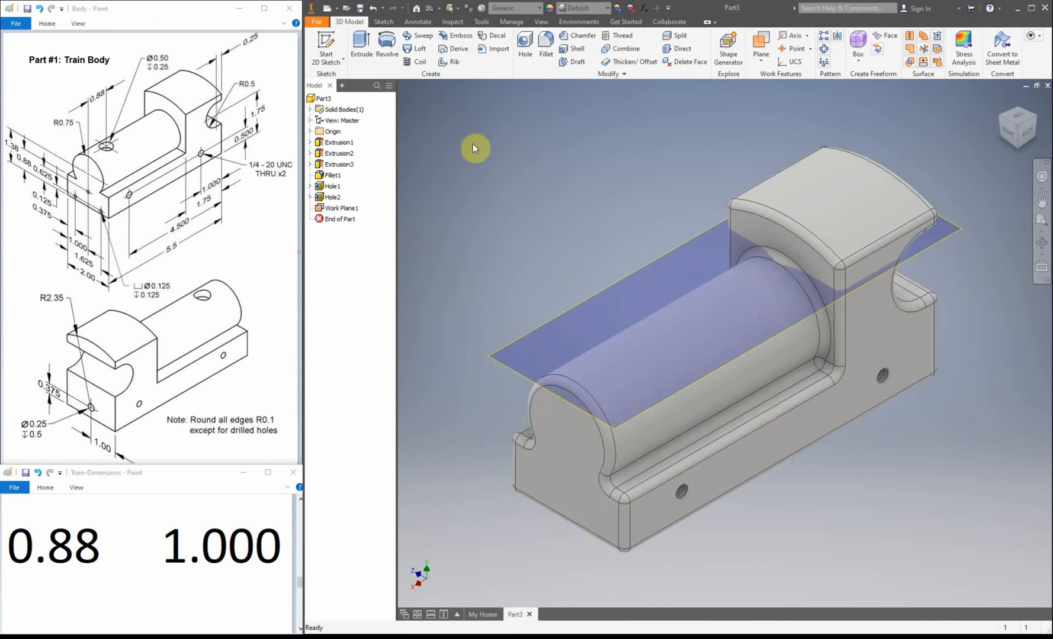
# Start a sketch on the tangent work plane and place a point off-centre near the boiler's front end.
pyautogui.click(323, 42)
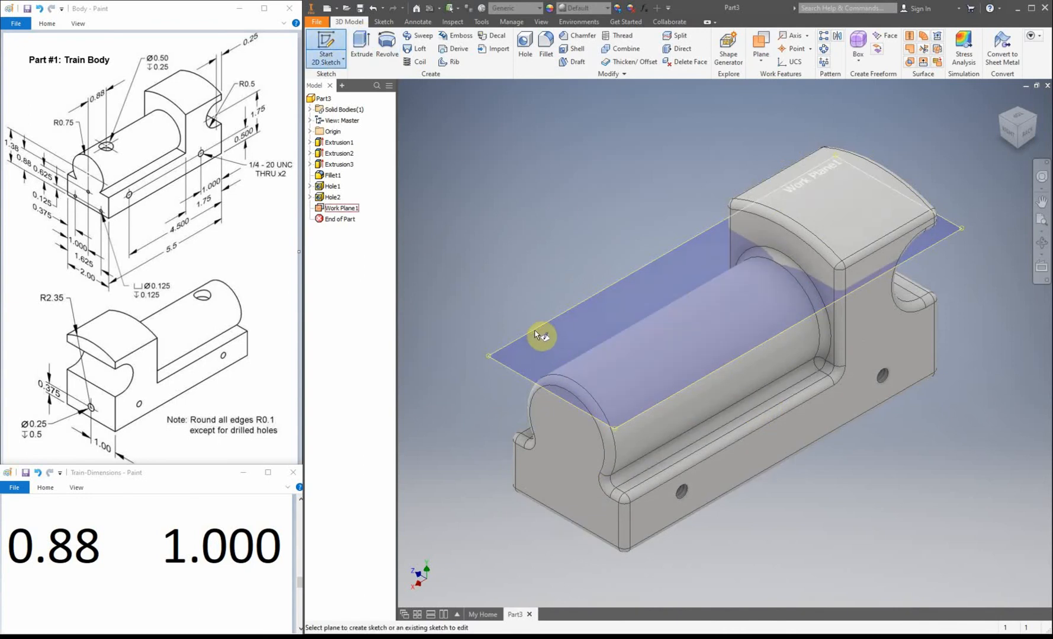
pyautogui.click(536, 335)
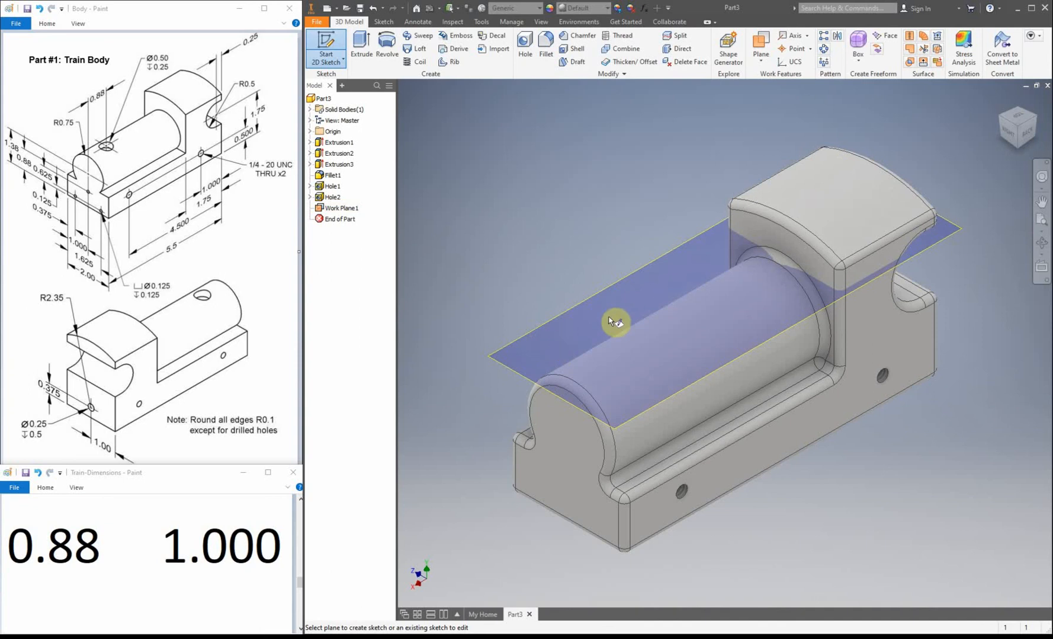
pyautogui.click(505, 352)
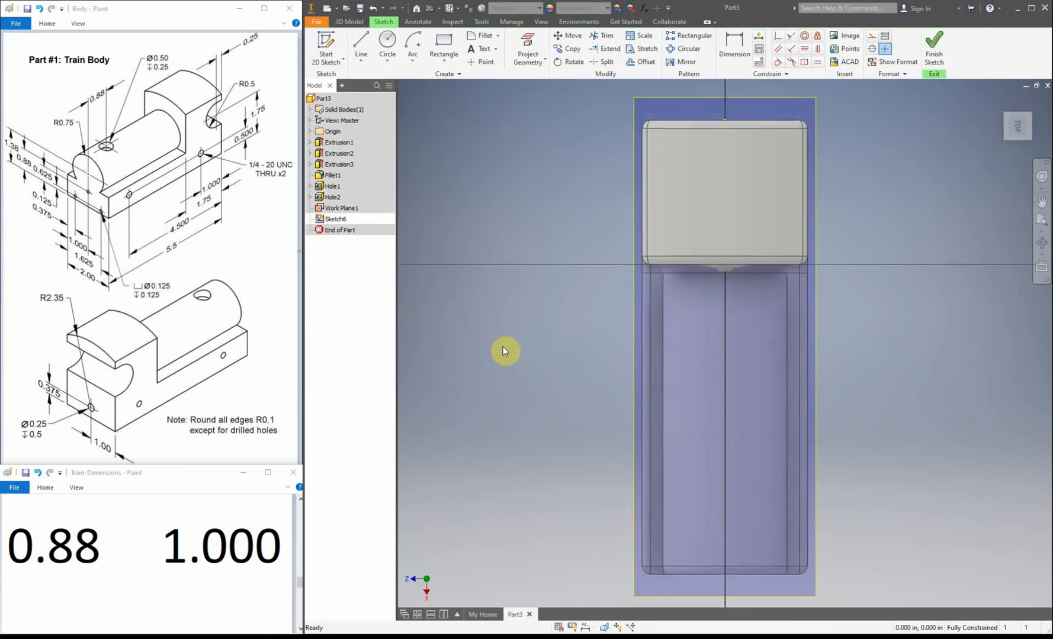
pyautogui.click(480, 61)
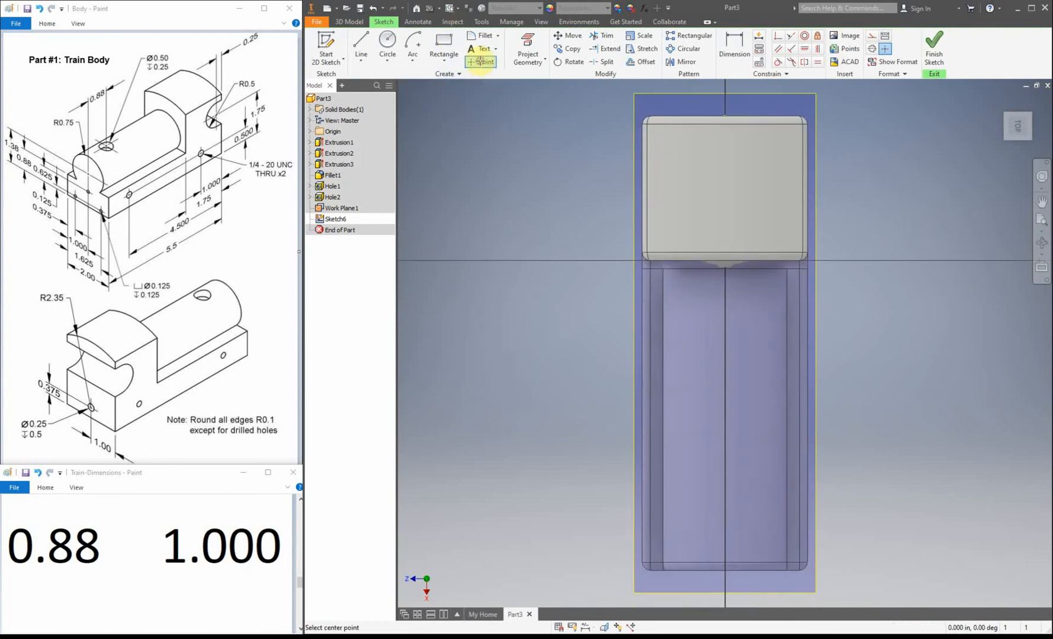
pyautogui.click(698, 523)
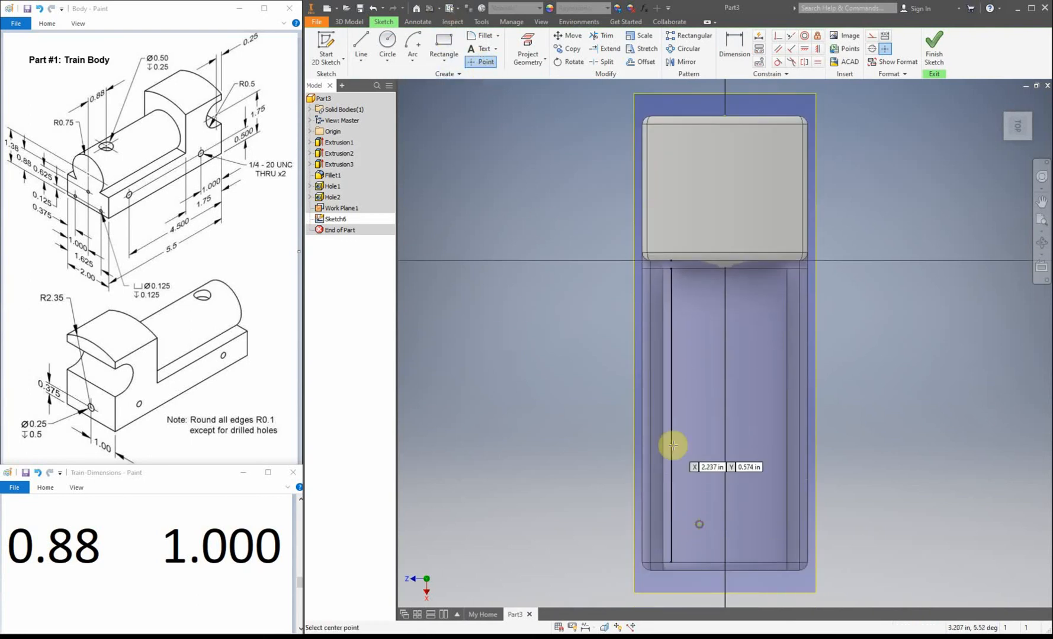
# Dimension the point's distance from the body's front end edge as 0.88 in.
pyautogui.click(734, 46)
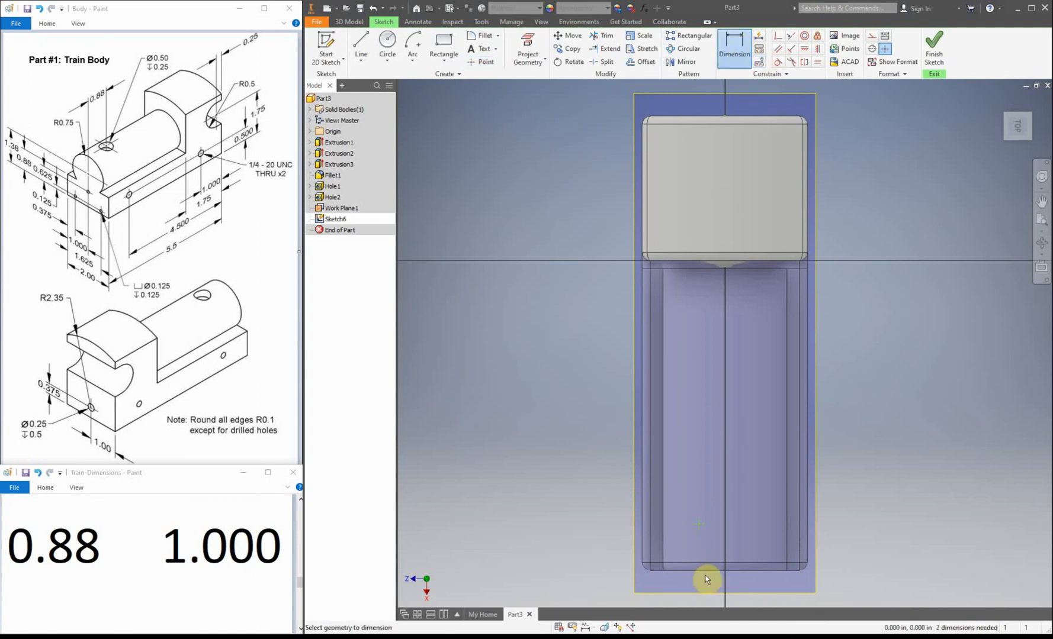
pyautogui.click(697, 571)
pyautogui.click(698, 524)
pyautogui.click(604, 540)
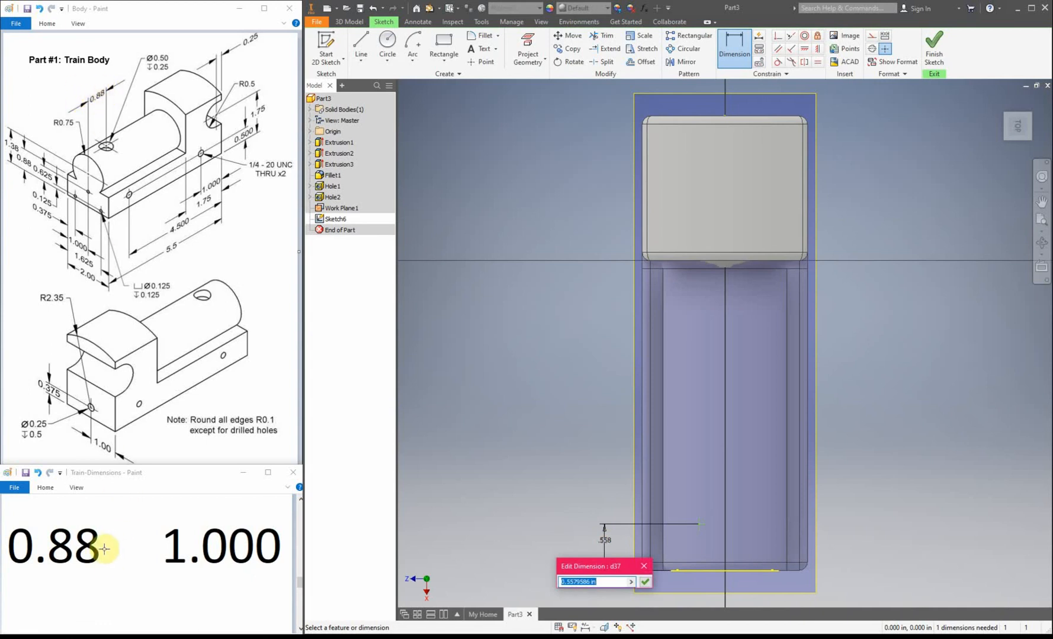
pyautogui.write('0.88')
pyautogui.press('Return')
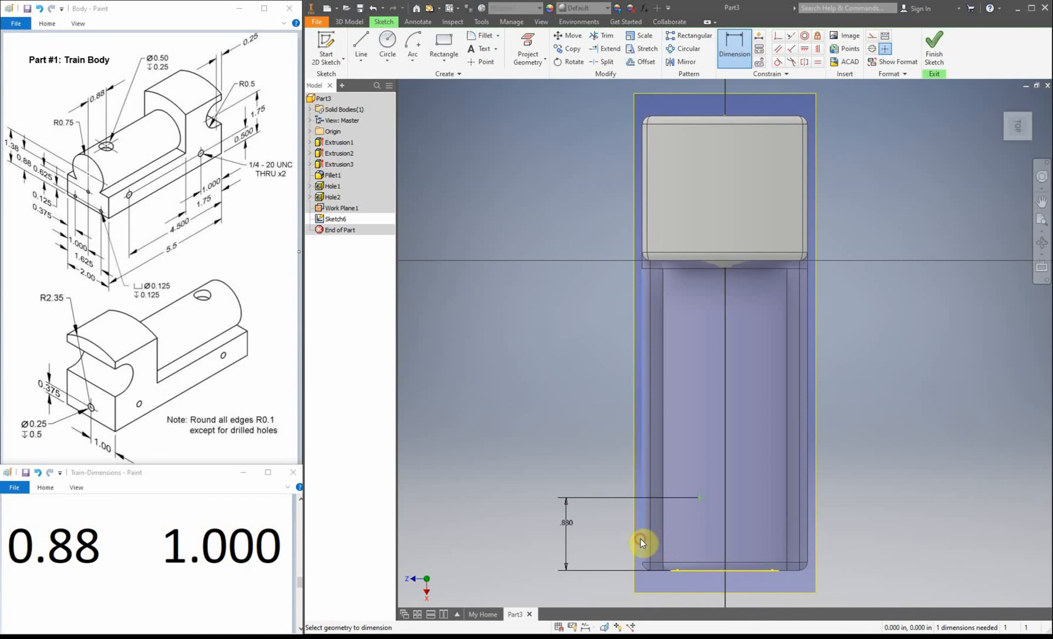
# Dimension the point's distance from the body's long side edge as 1 in and finish the sketch.
pyautogui.click(698, 501)
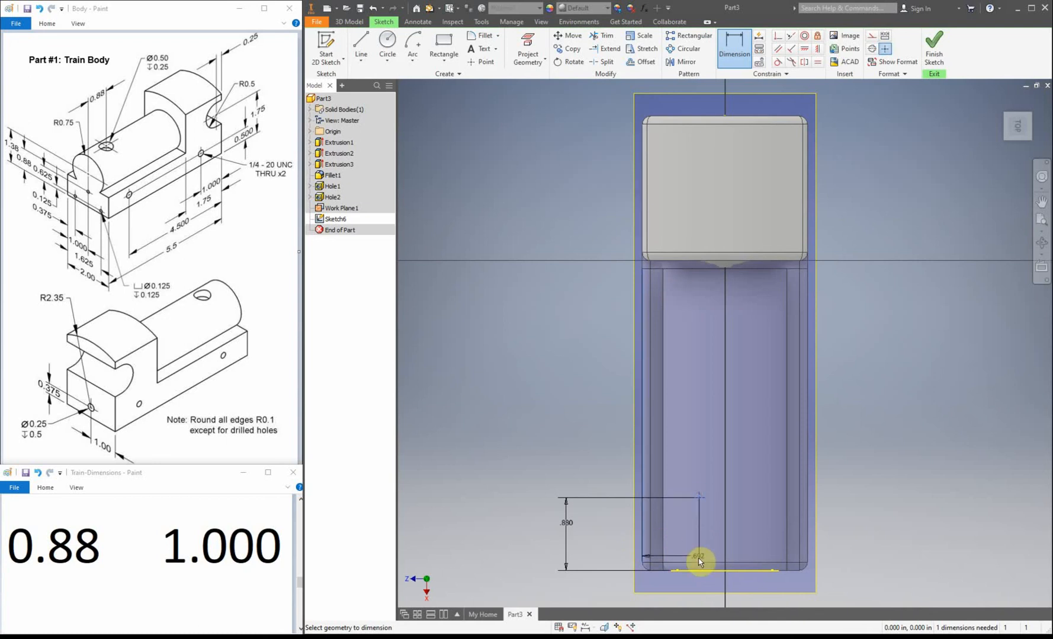
pyautogui.click(679, 601)
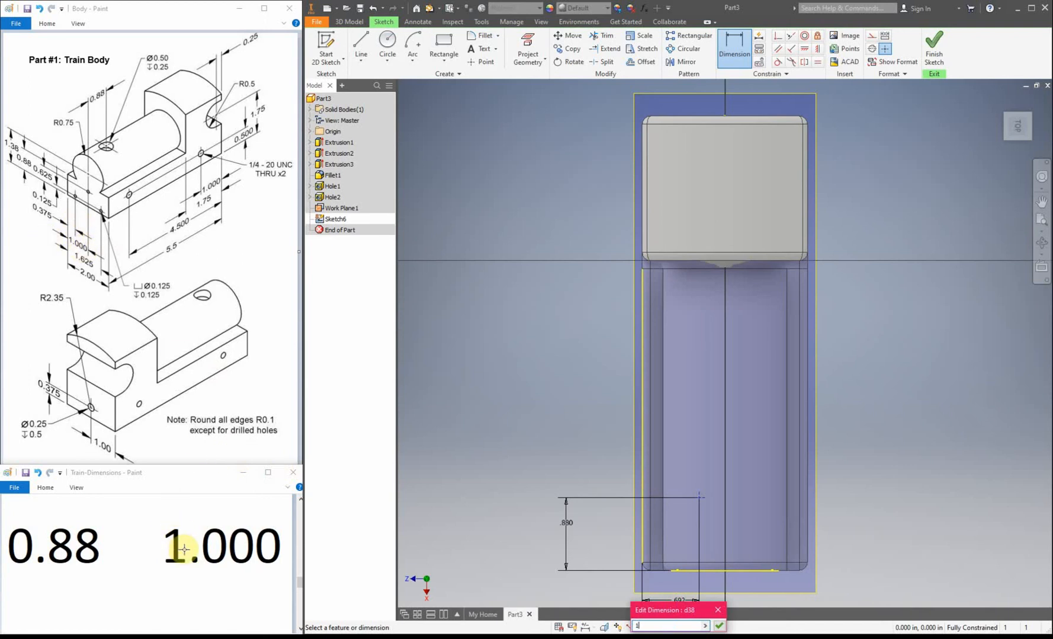
pyautogui.press('Return')
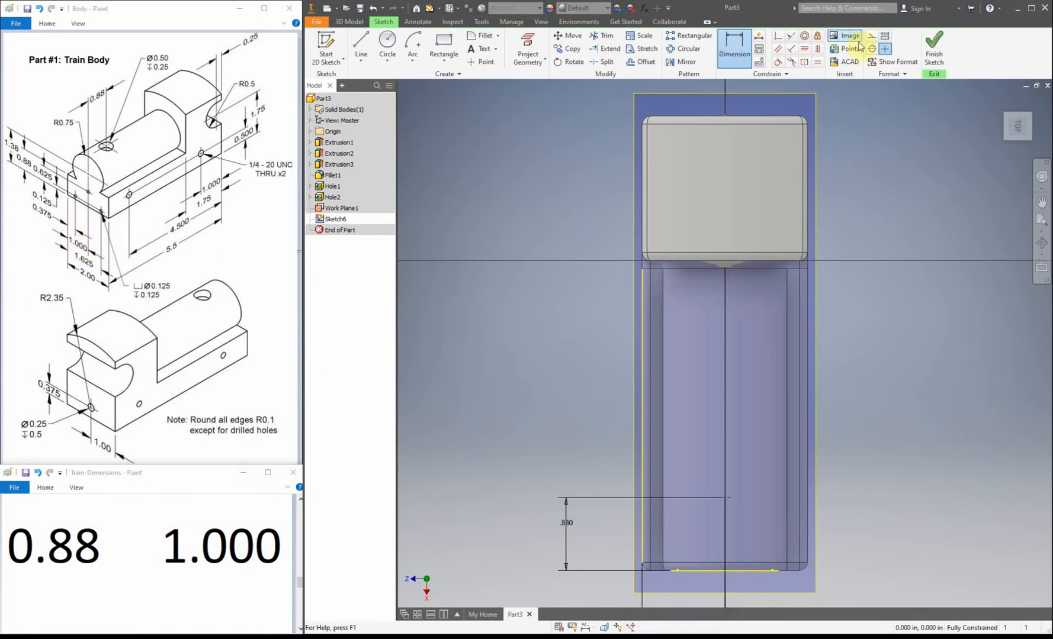
pyautogui.click(933, 52)
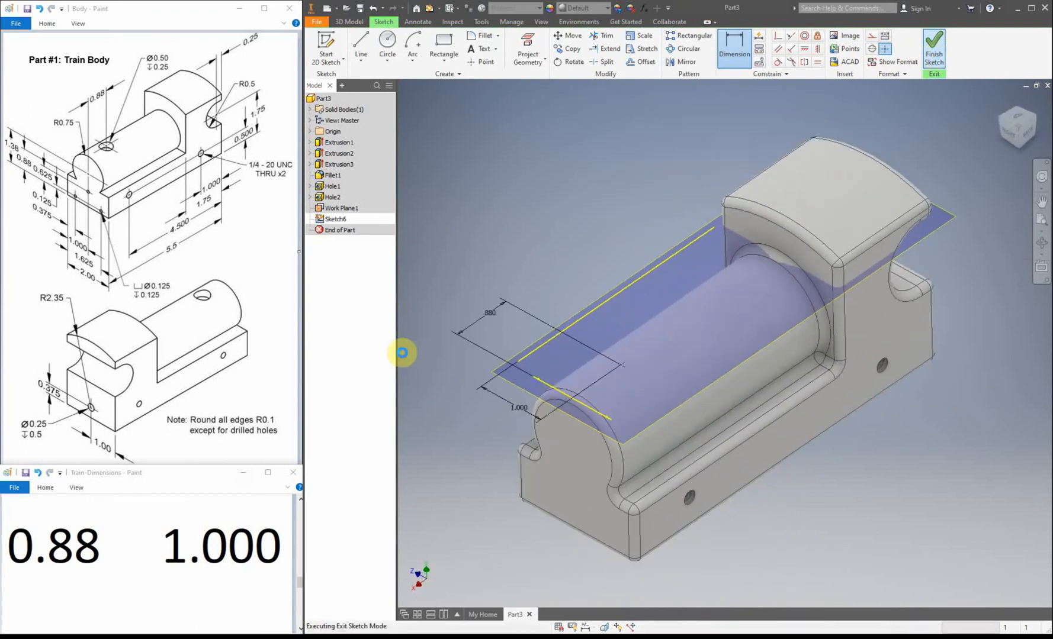
# Start a simple, unthreaded hole at the boiler's sketch point with distance termination, and flip its direction down into the body.
pyautogui.moveTo(301, 582); pyautogui.dragTo(301, 593)
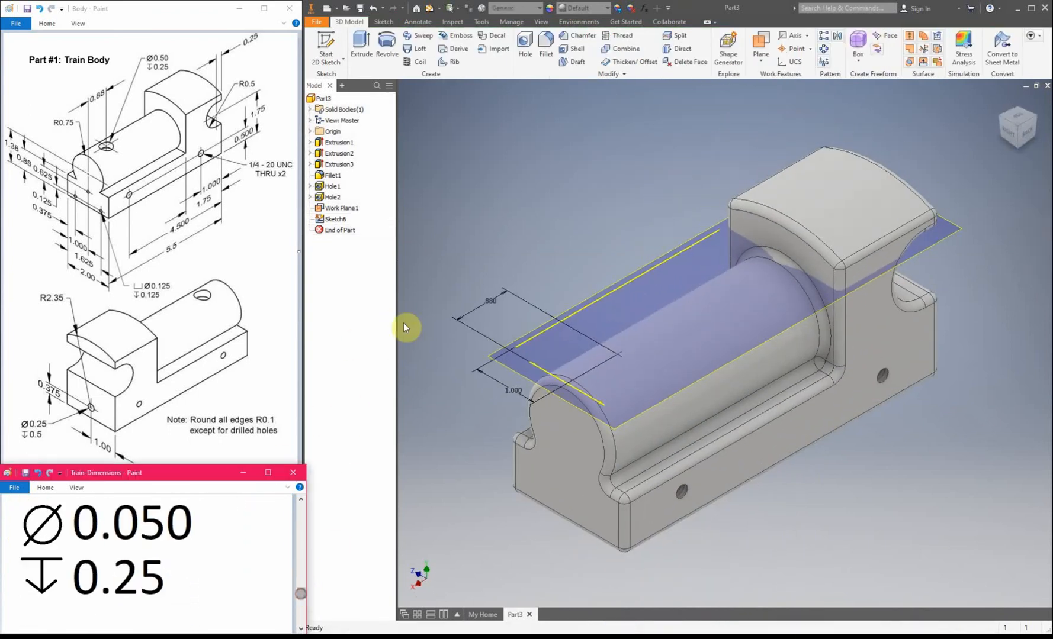
pyautogui.click(524, 54)
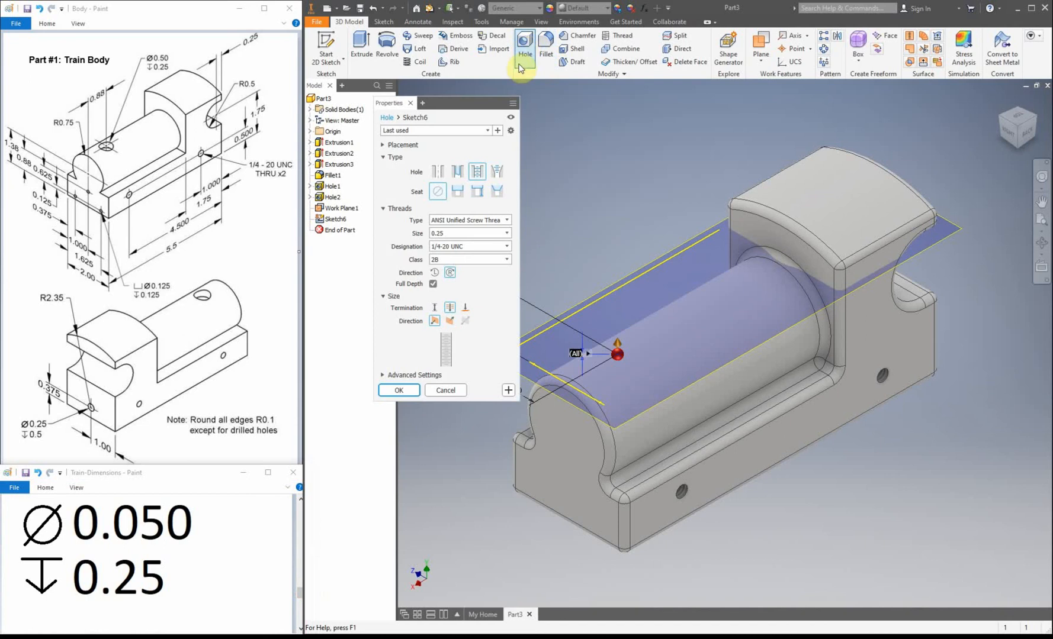
pyautogui.click(438, 173)
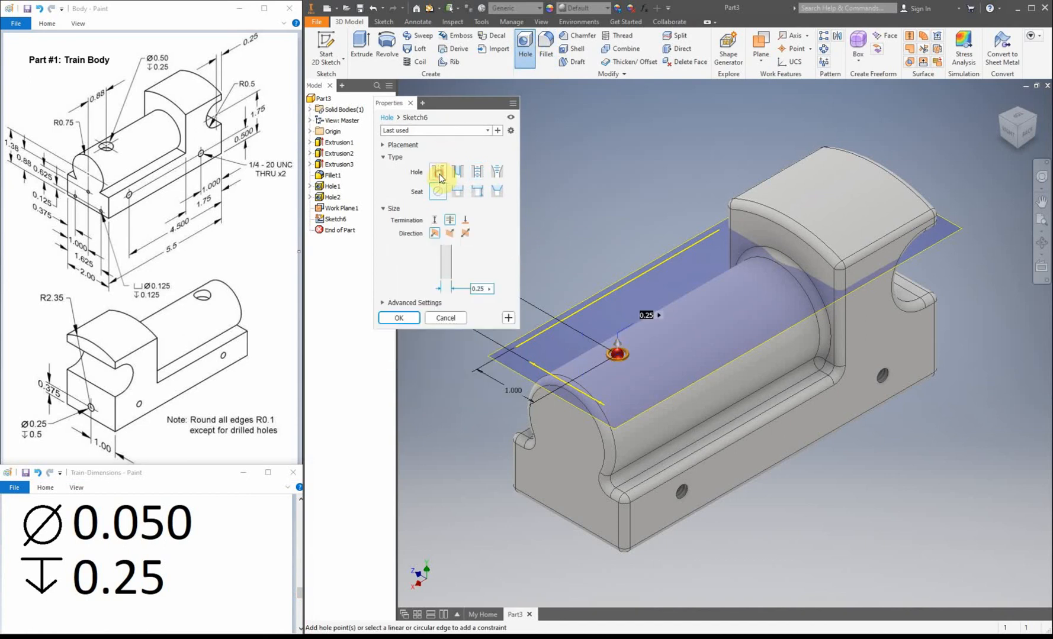
pyautogui.click(433, 219)
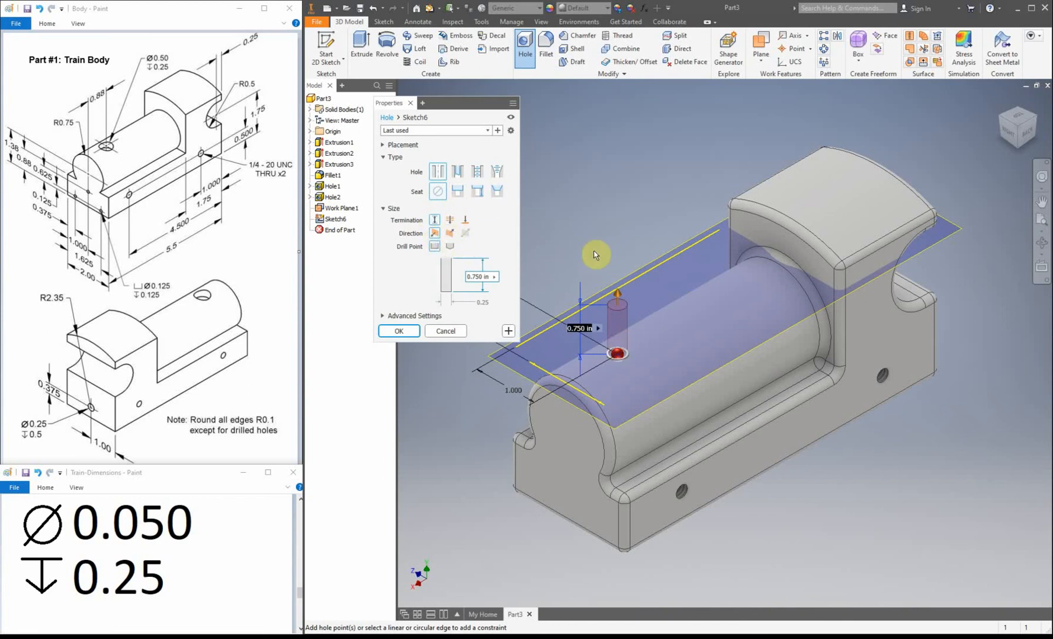
pyautogui.click(449, 233)
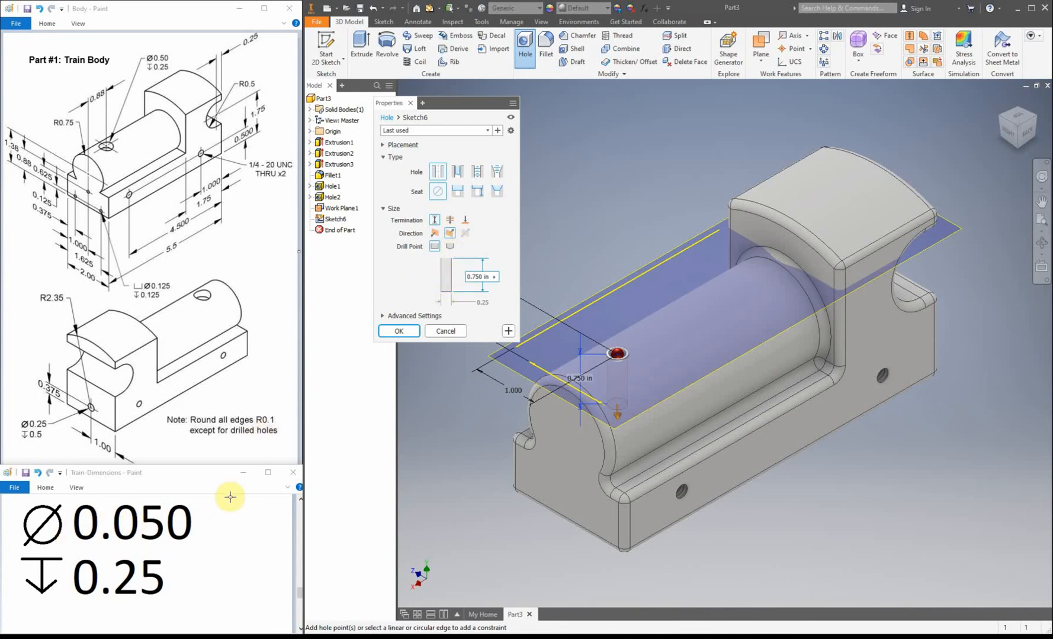
# Switch to the Train-Dimensions notes in Paint and scribble out the extra zero after the decimal point in the 0.050 diameter.
pyautogui.click(484, 302)
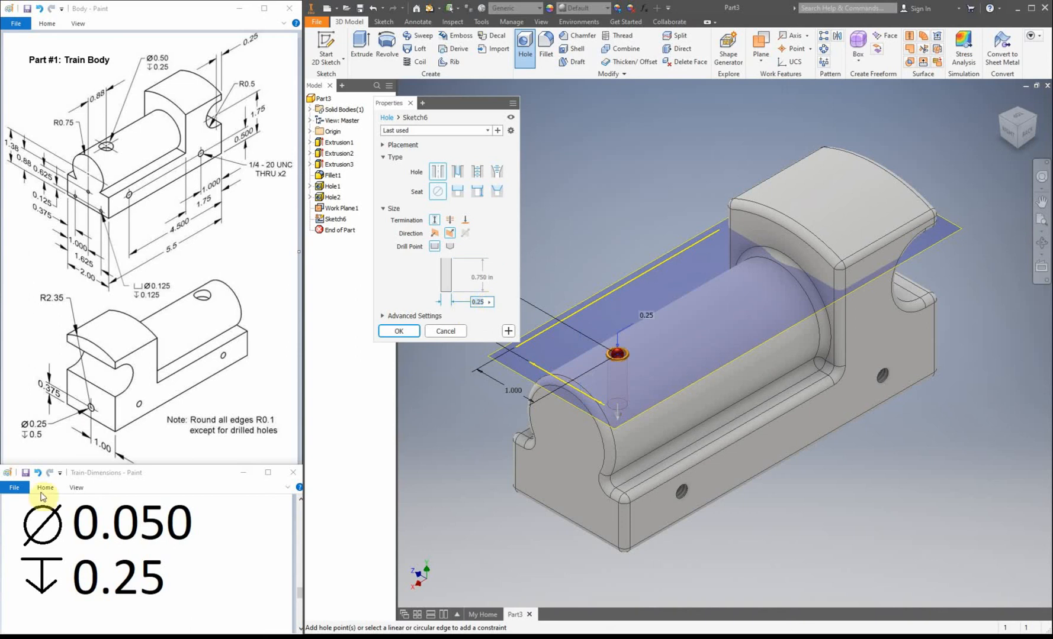
pyautogui.click(119, 515)
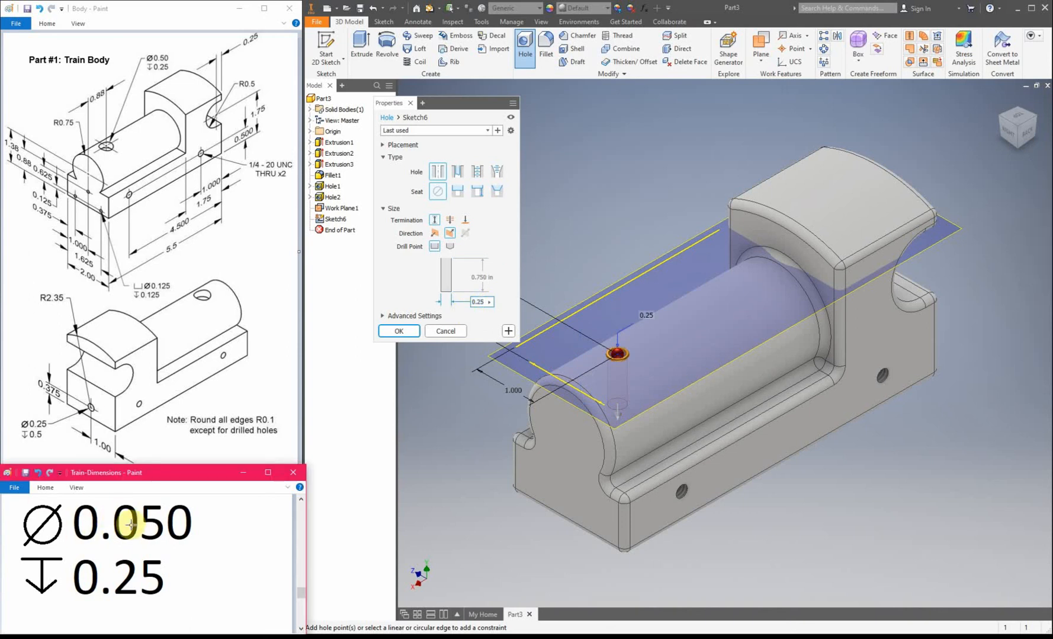
pyautogui.click(45, 490)
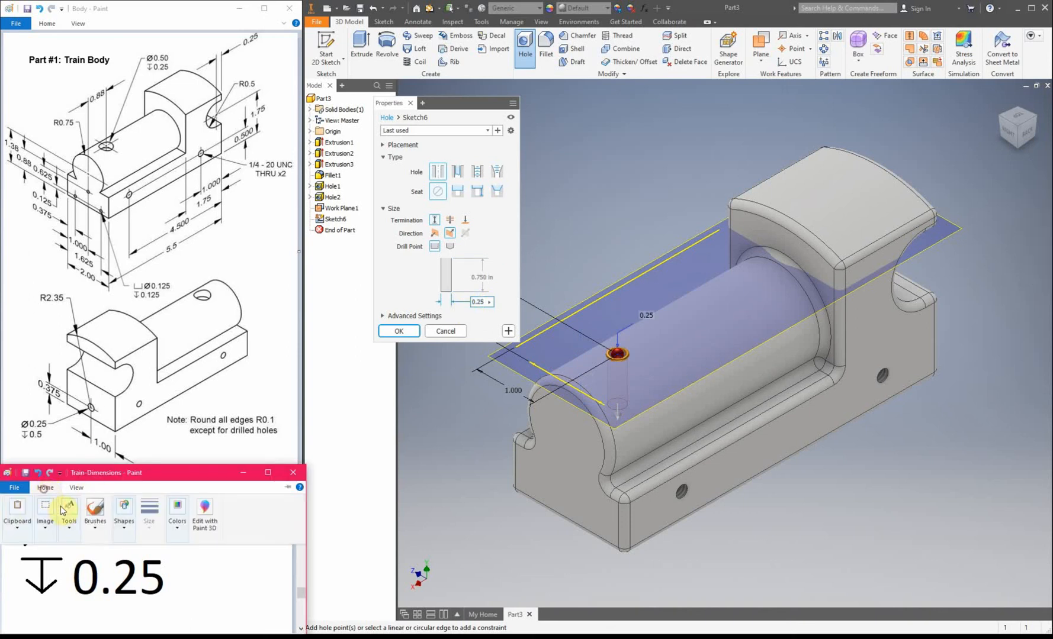
pyautogui.click(70, 512)
pyautogui.click(70, 558)
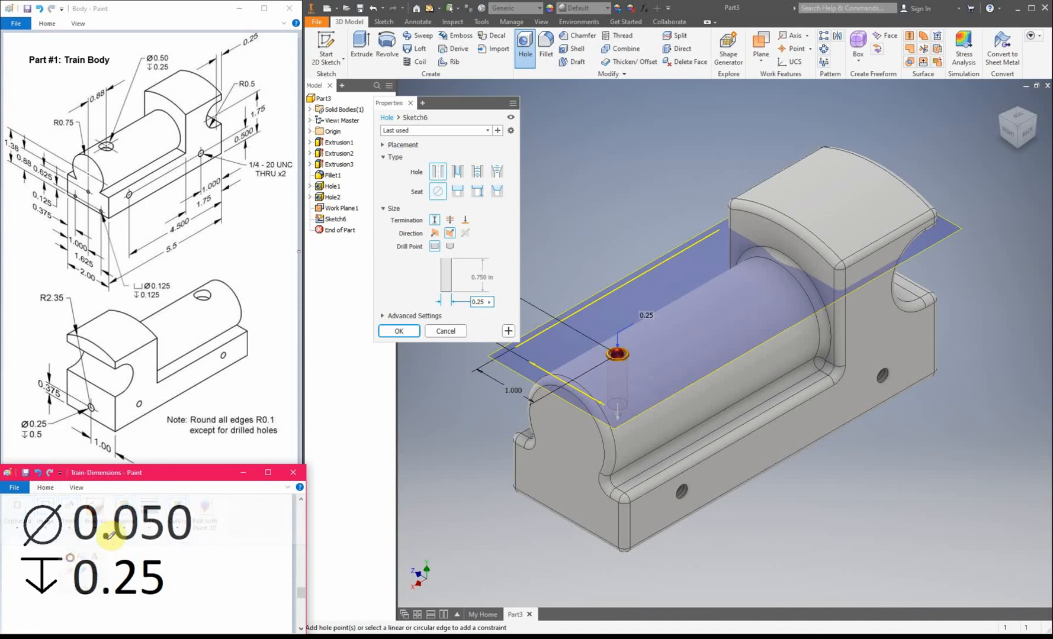
pyautogui.moveTo(115, 547)
pyautogui.mouseDown()
pyautogui.moveTo(127, 502)
pyautogui.moveTo(133, 529)
pyautogui.moveTo(142, 521)
pyautogui.mouseUp()
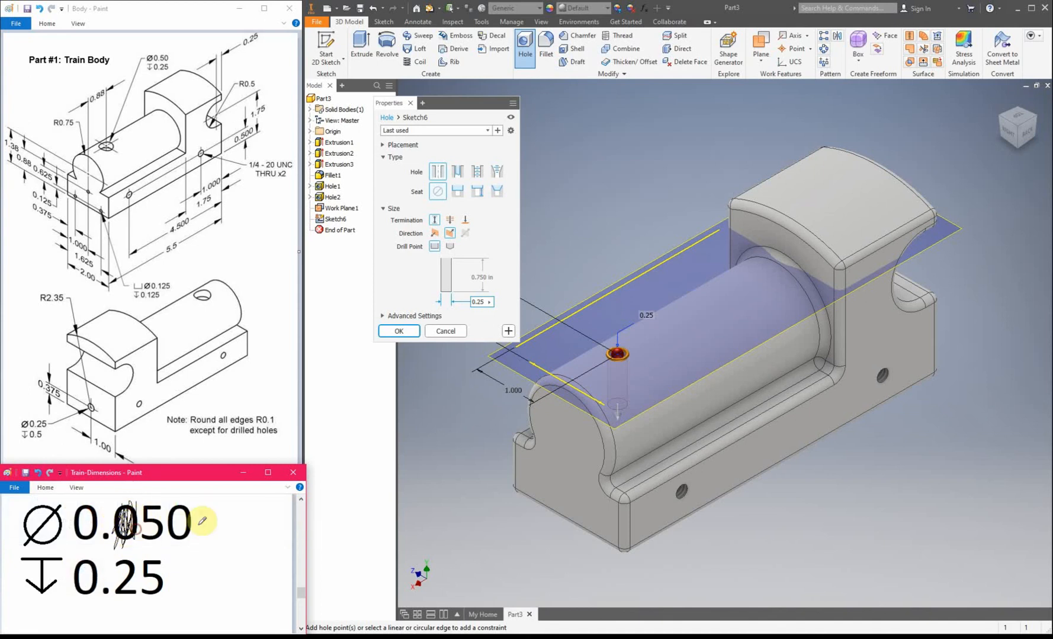
# Set the boiler hole's diameter to 0.5 in and its depth to 0.25 in, and create the hole.
pyautogui.click(481, 301)
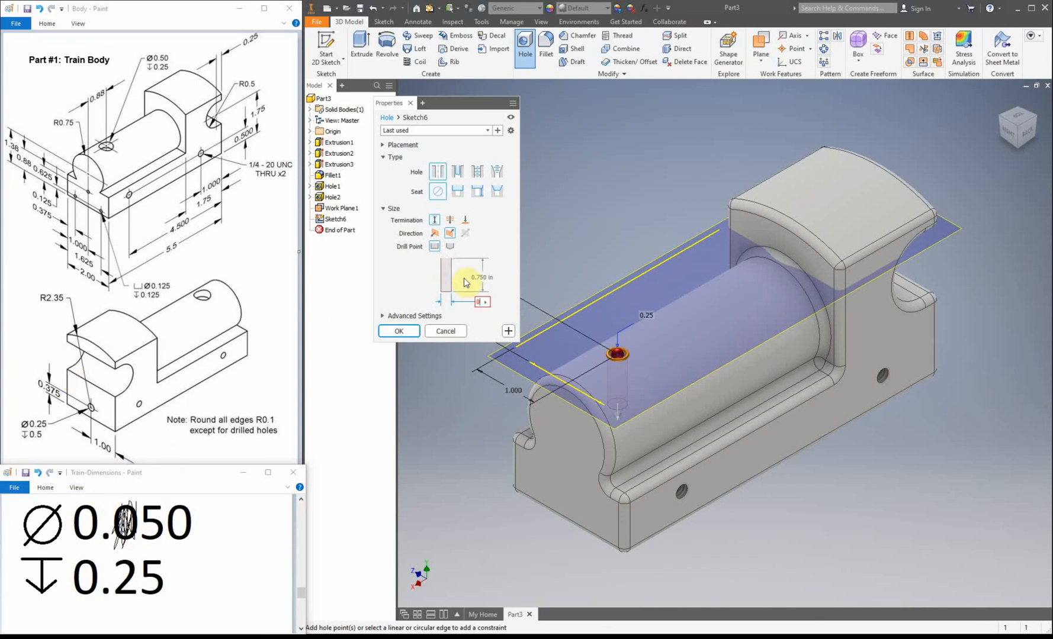
pyautogui.press('Return')
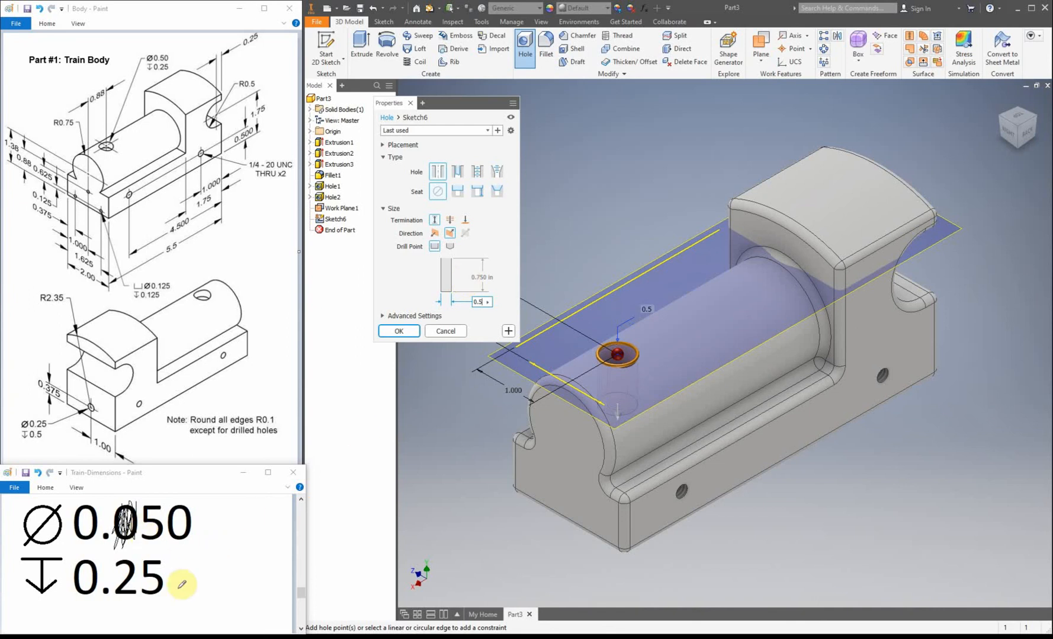
pyautogui.click(481, 276)
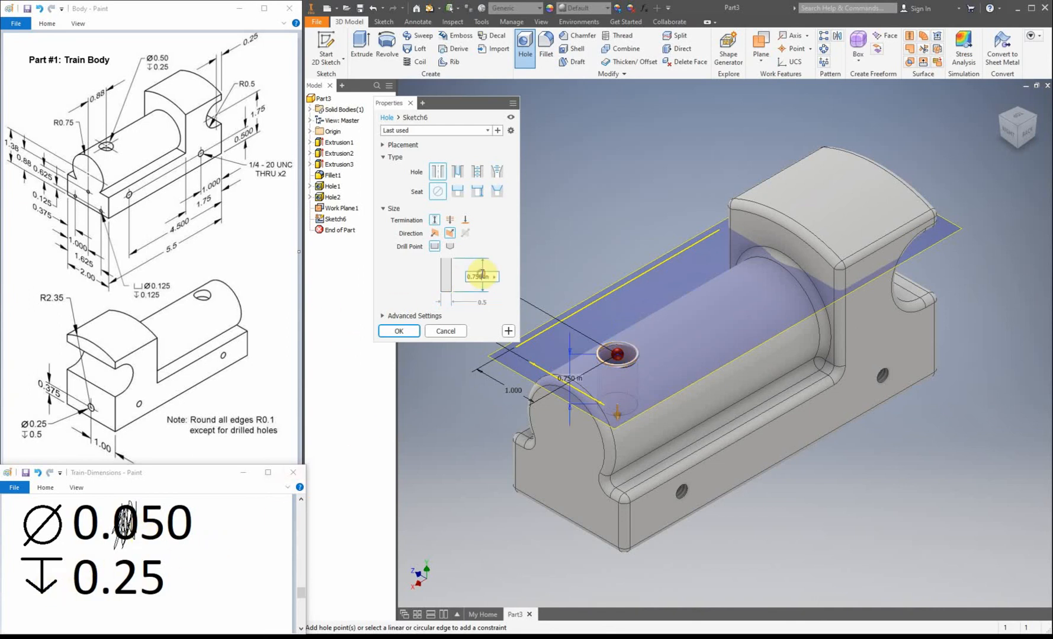
pyautogui.write('0.25in')
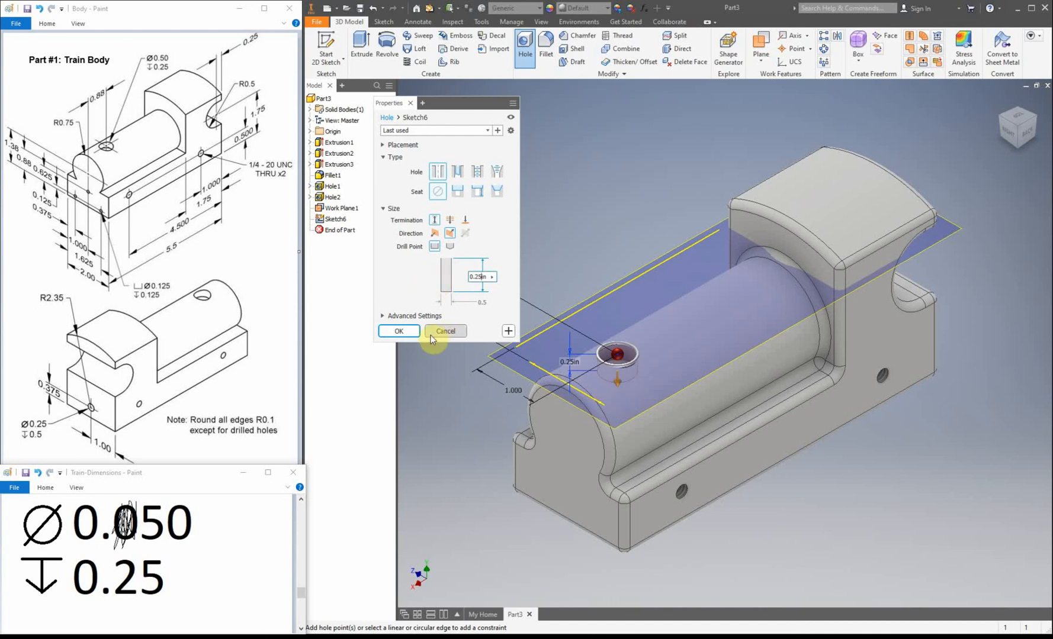
pyautogui.click(404, 330)
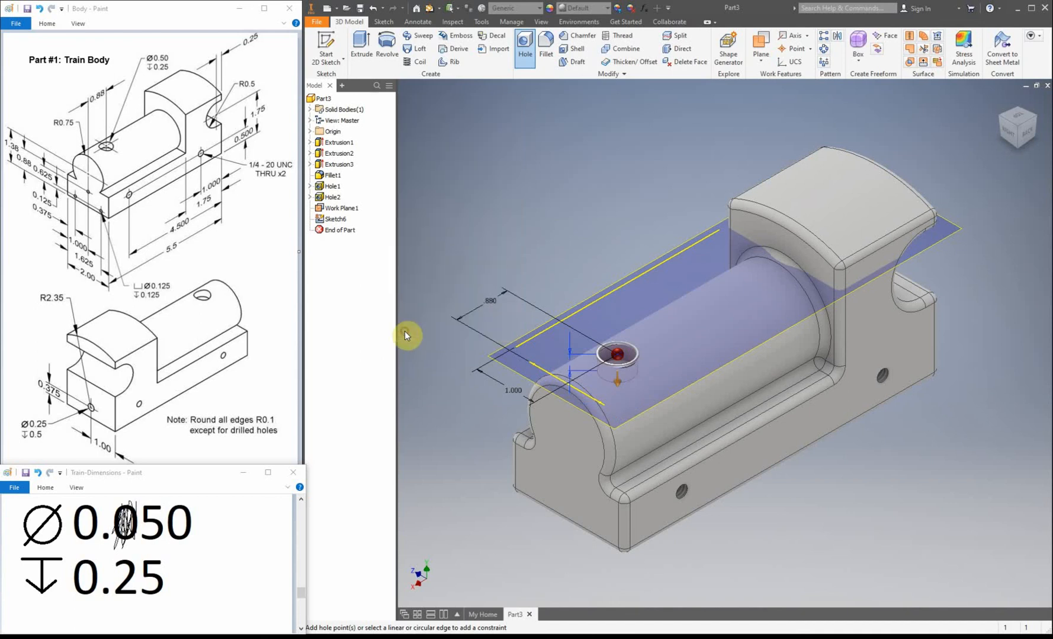
# Bring up the front-hole dimensions in the Paint notes and hide the work plane tangent to the boiler.
pyautogui.click(301, 528)
pyautogui.moveTo(302, 581); pyautogui.dragTo(307, 610)
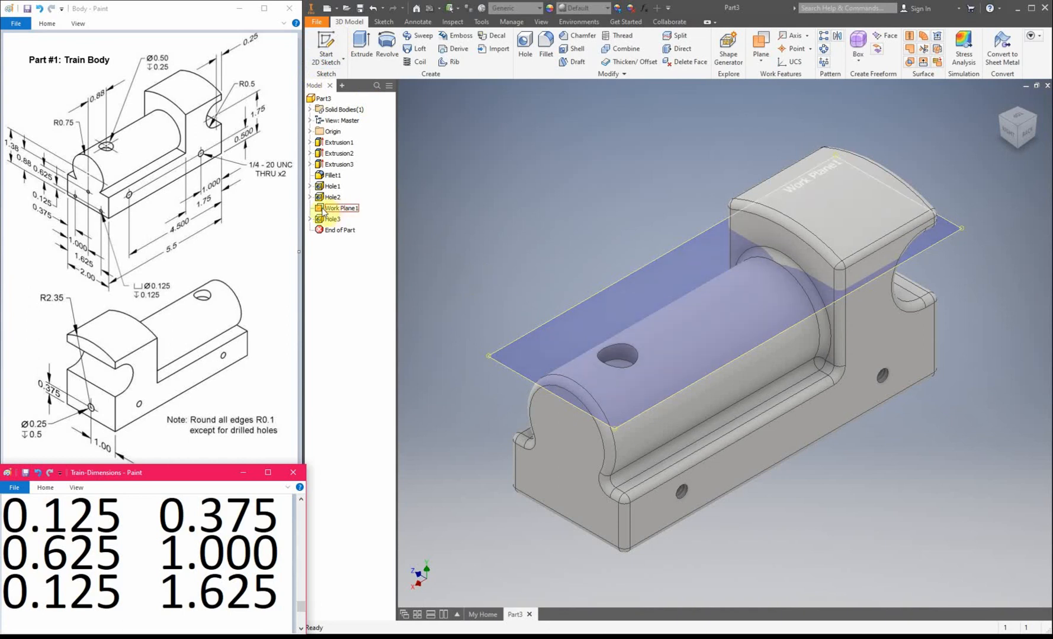
pyautogui.rightClick(348, 211)
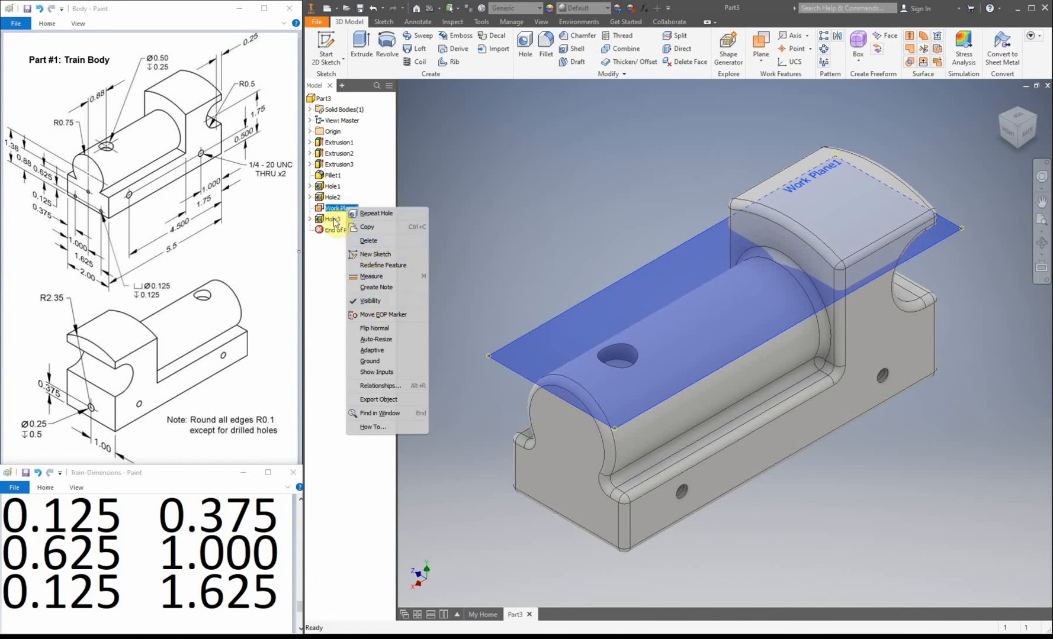
pyautogui.click(371, 301)
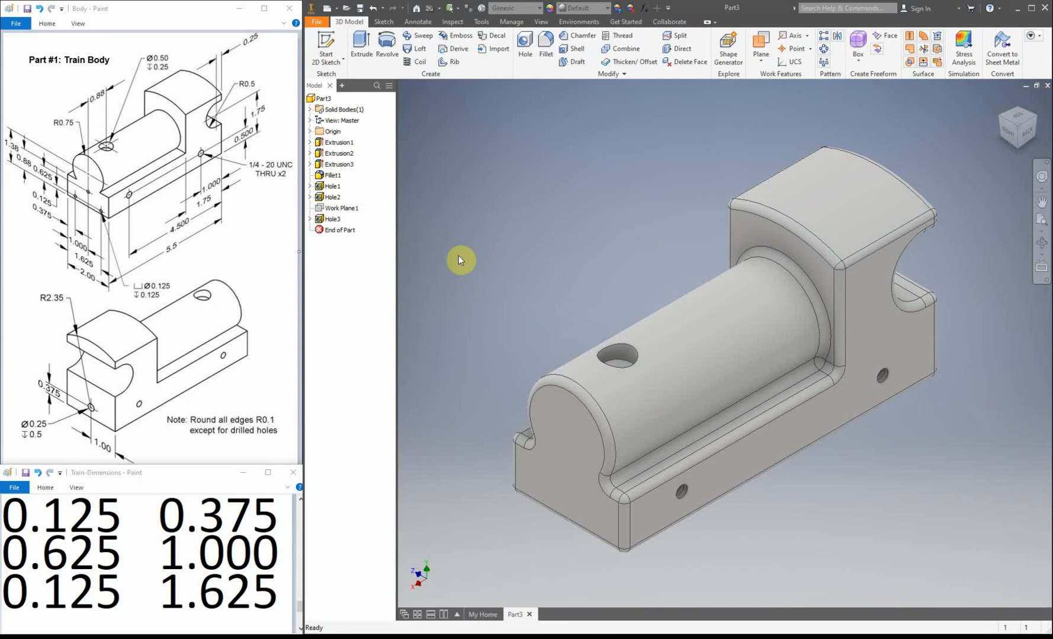
# Start a sketch on the boiler-end face of the body and place three points at staggered heights across its lower block.
pyautogui.click(334, 49)
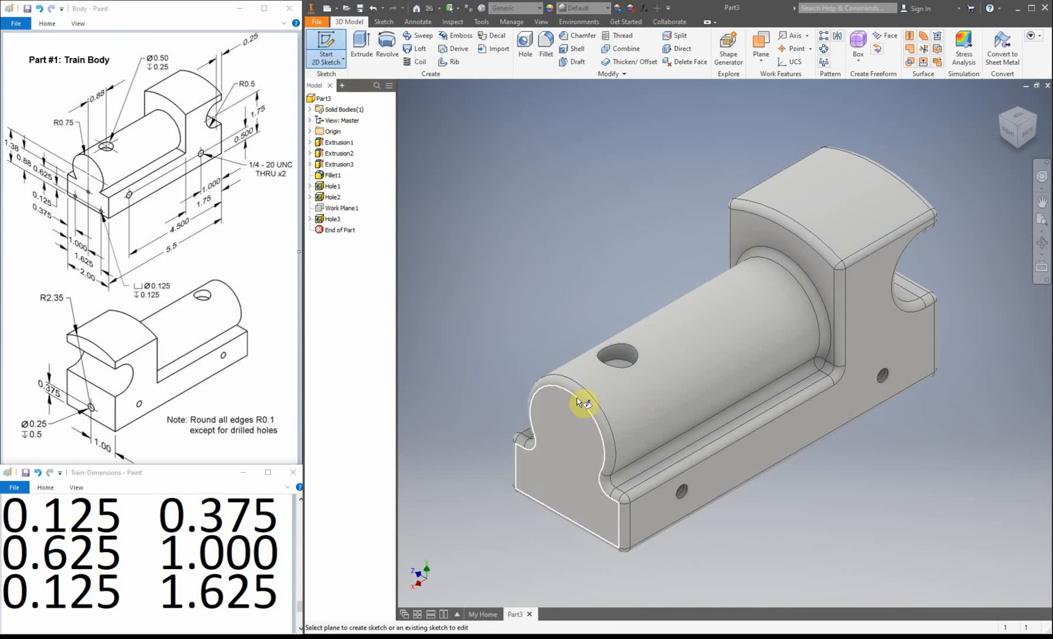
pyautogui.click(573, 463)
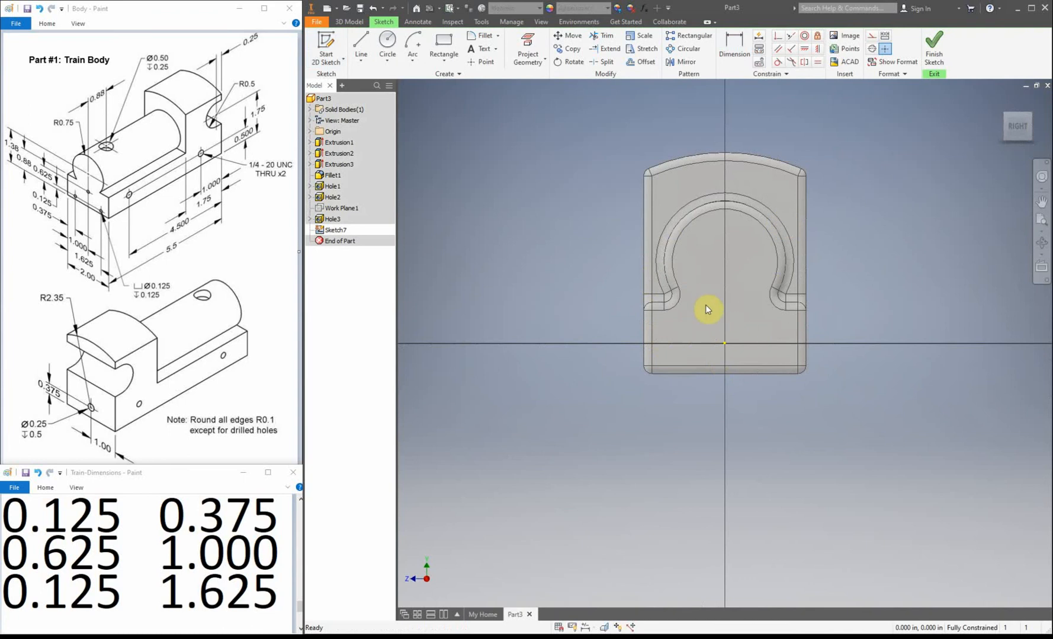
pyautogui.moveTo(1039, 134)
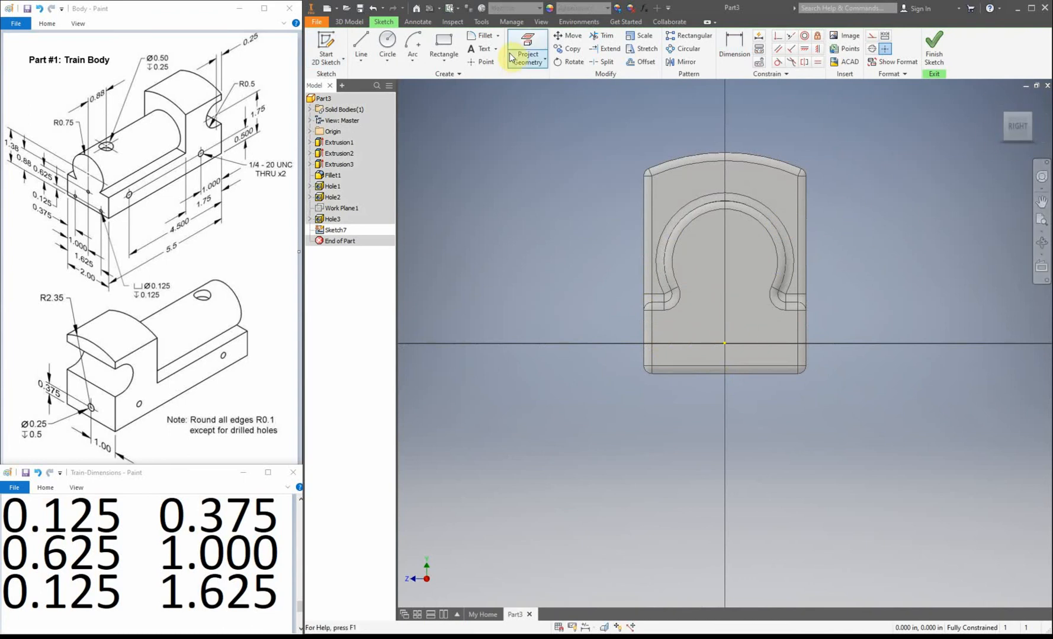
pyautogui.click(481, 62)
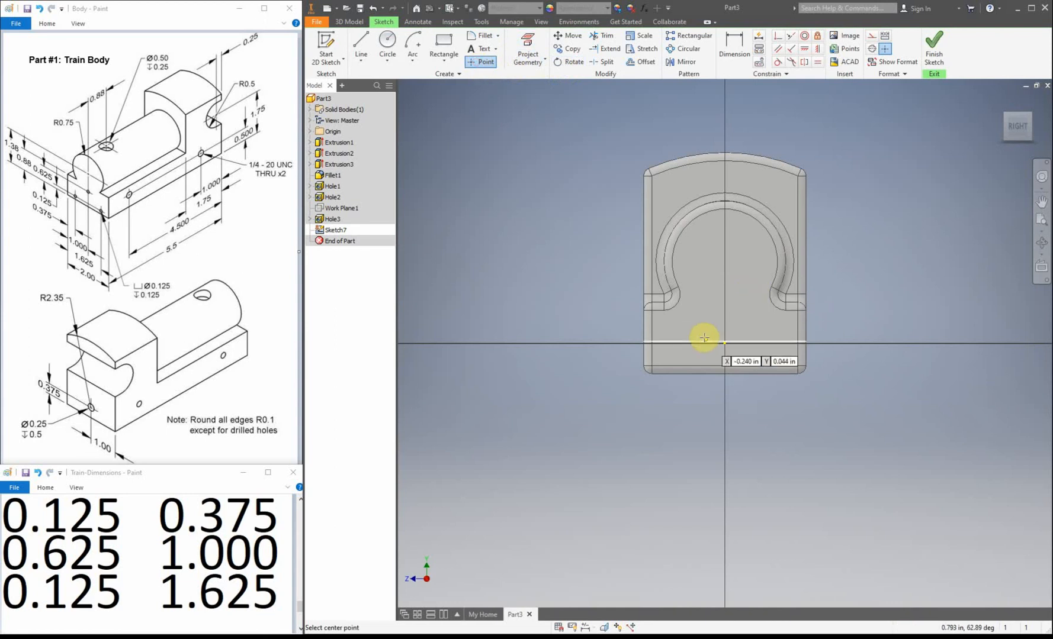
pyautogui.click(671, 354)
pyautogui.click(705, 315)
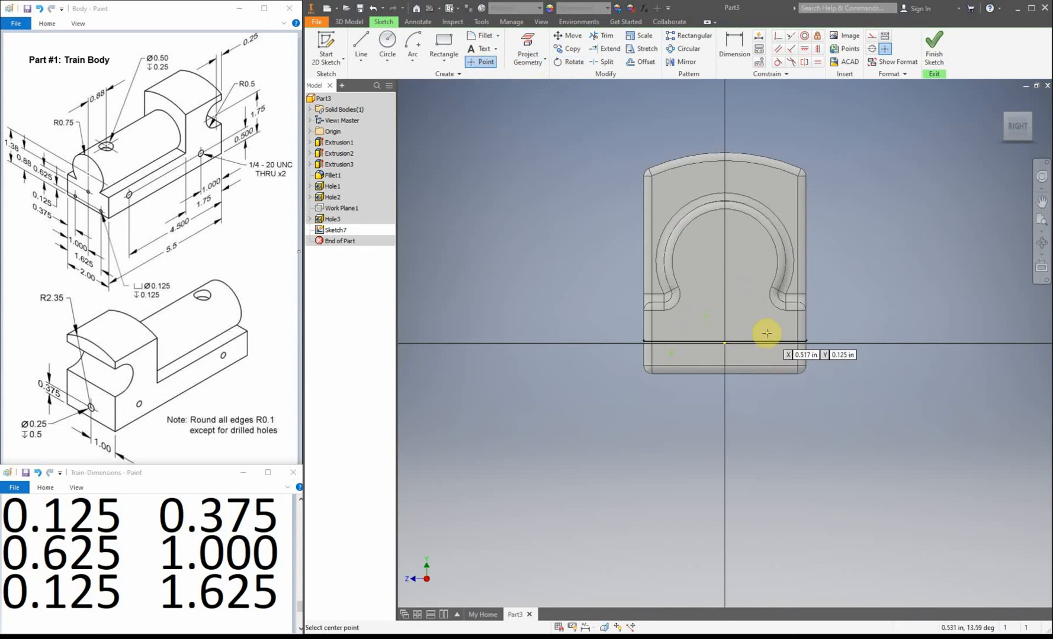
pyautogui.click(767, 334)
# Place a vertical dimension between the lowest sketch point and the bottom edge of the end face.
pyautogui.click(734, 43)
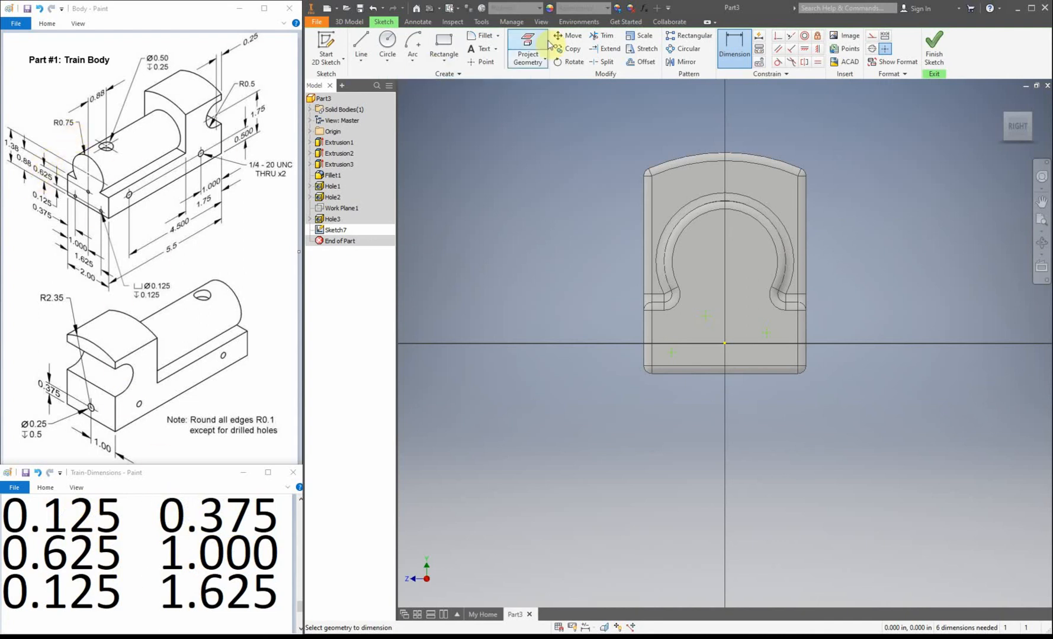
pyautogui.click(661, 357)
pyautogui.click(616, 364)
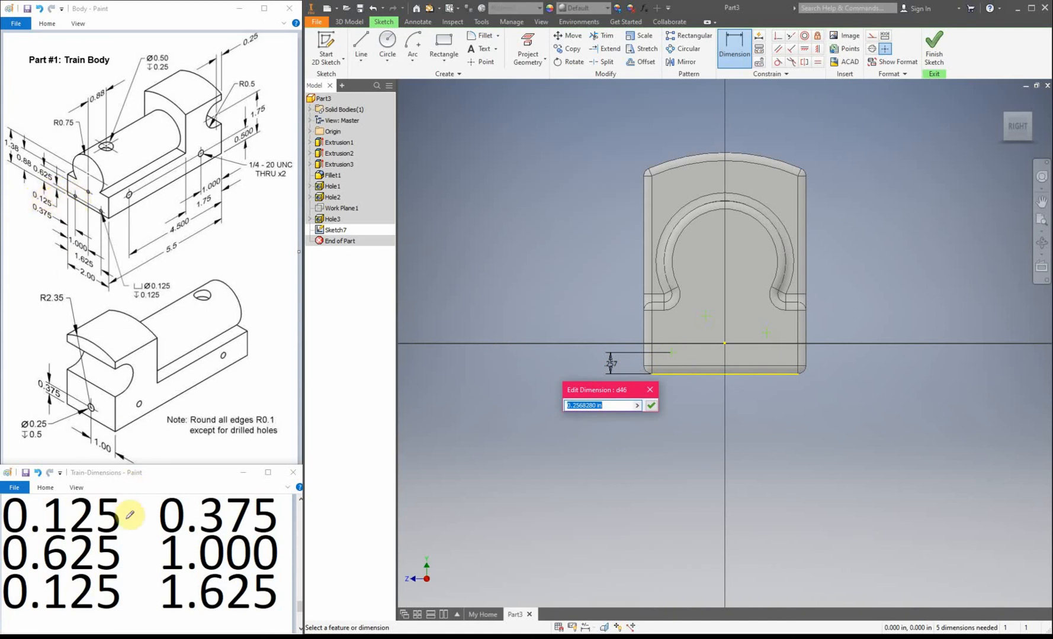
# Switch to the Train-Dimensions notes in Paint and change the drawing tool from Pencil to Fill with color.
pyautogui.click(47, 492)
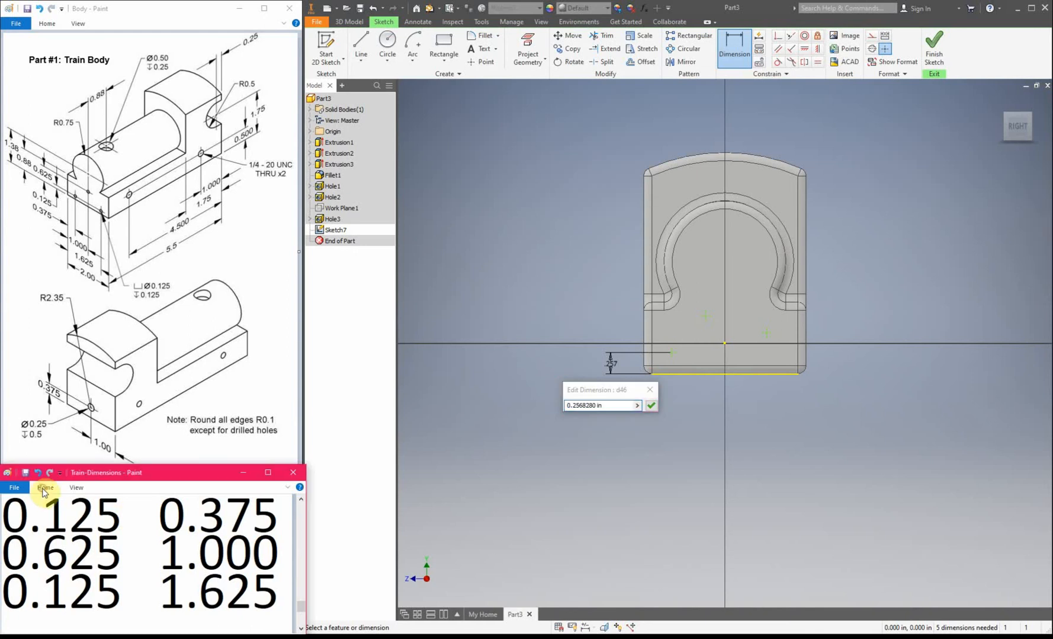
pyautogui.click(49, 491)
pyautogui.click(70, 512)
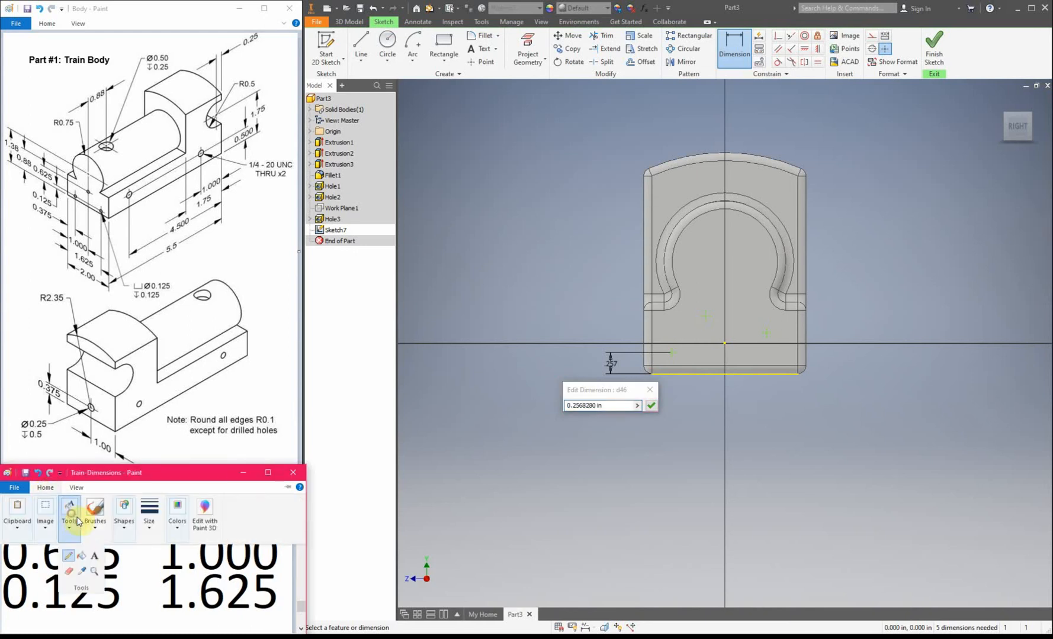
pyautogui.click(85, 553)
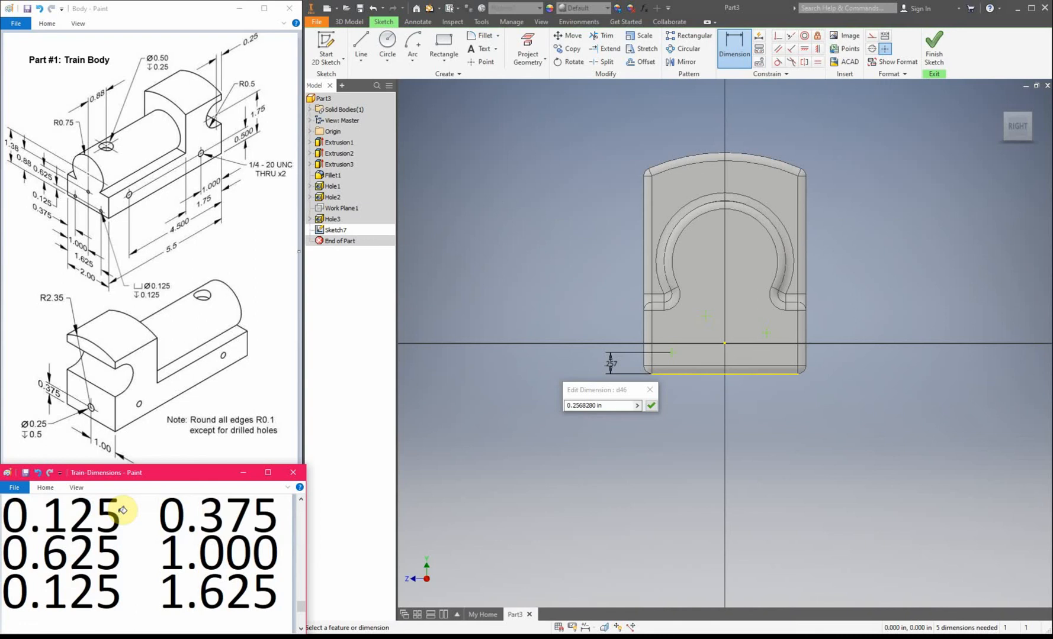
# Set the lowest point's height above the bottom edge to 0.125 in.
pyautogui.click(605, 407)
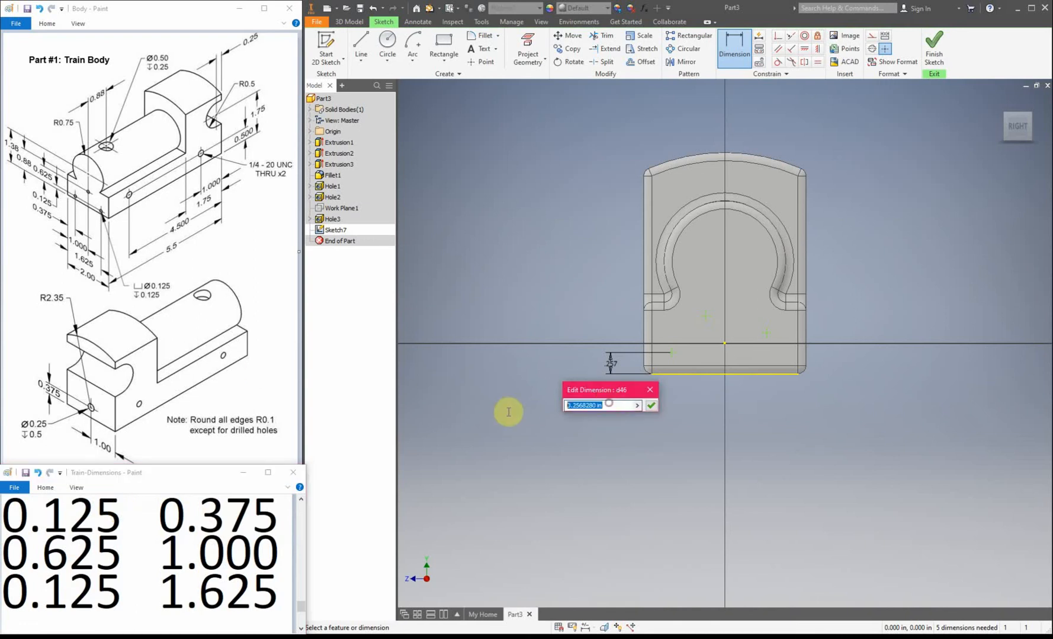
pyautogui.write('0')
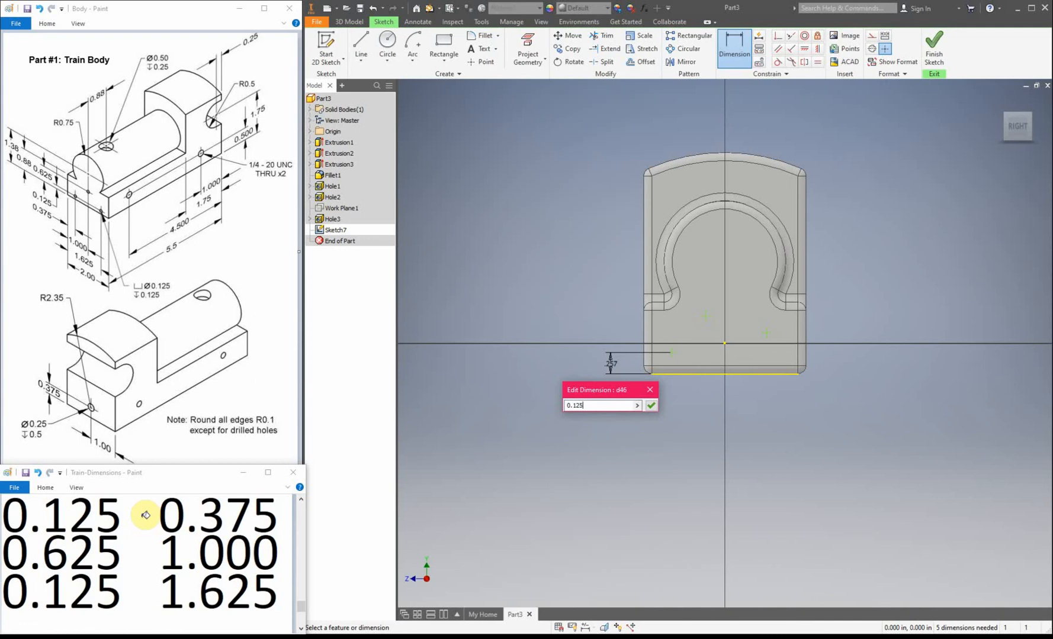
pyautogui.write('.125')
pyautogui.press('Return')
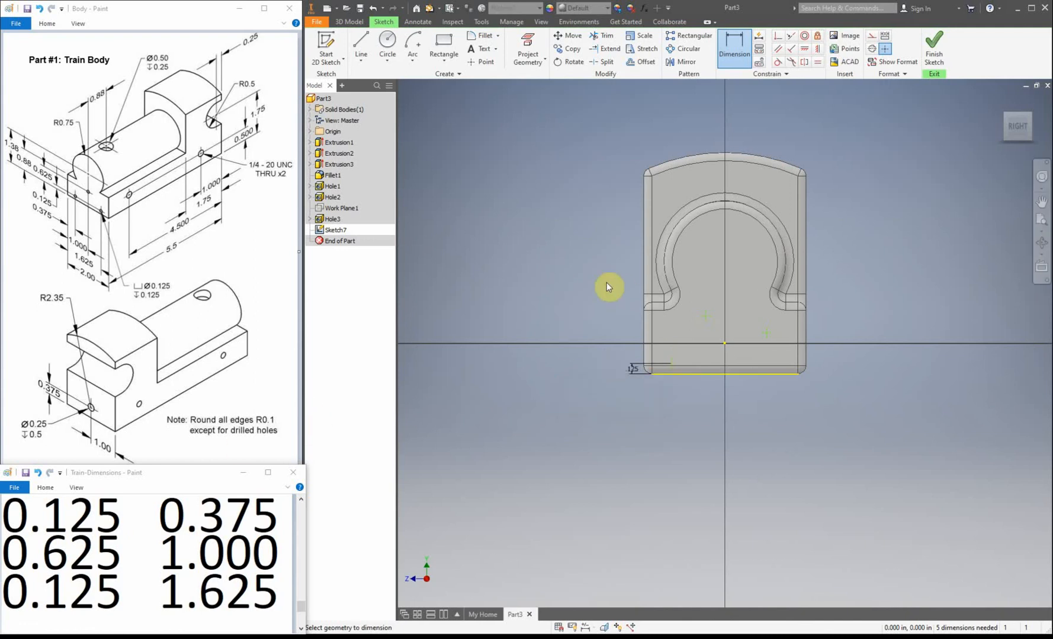
# Dimension the lowest point horizontally from the end face's left edge and set the distance to 0.375 in.
pyautogui.click(644, 354)
pyautogui.click(672, 364)
pyautogui.click(670, 405)
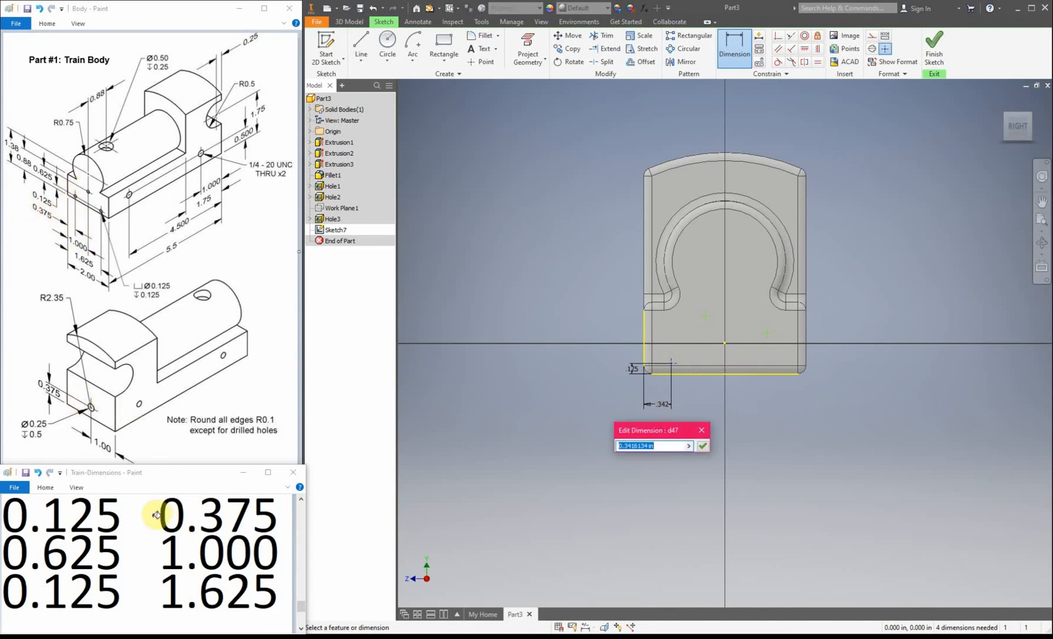
pyautogui.write('0.375')
pyautogui.press('Return')
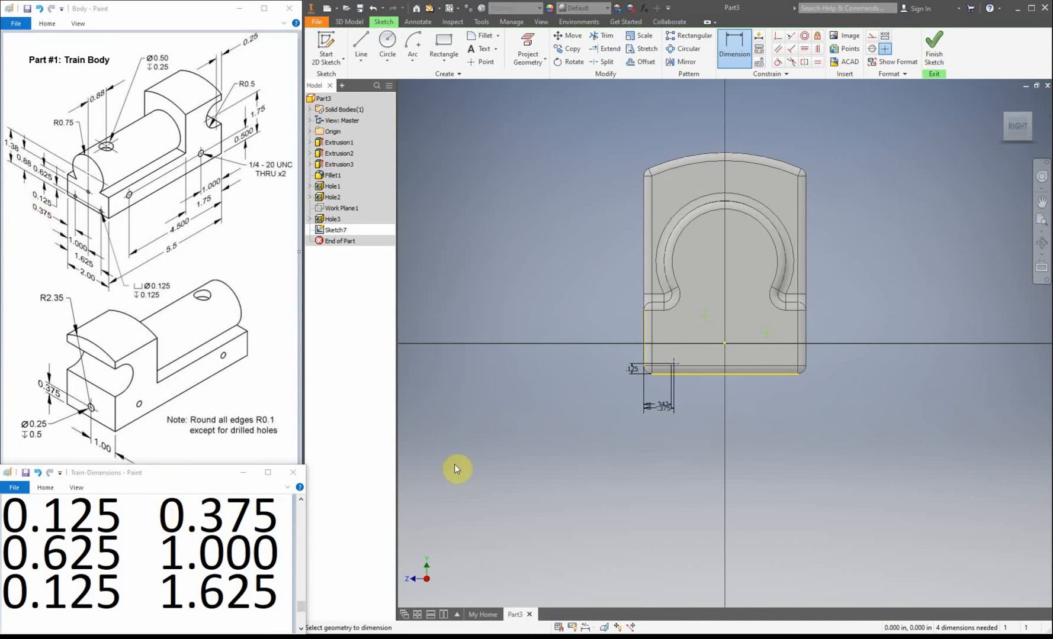
# Dimension the middle point's height above the bottom edge of the end face and set it to 0.625 in.
pyautogui.click(654, 333)
pyautogui.click(717, 380)
pyautogui.click(604, 357)
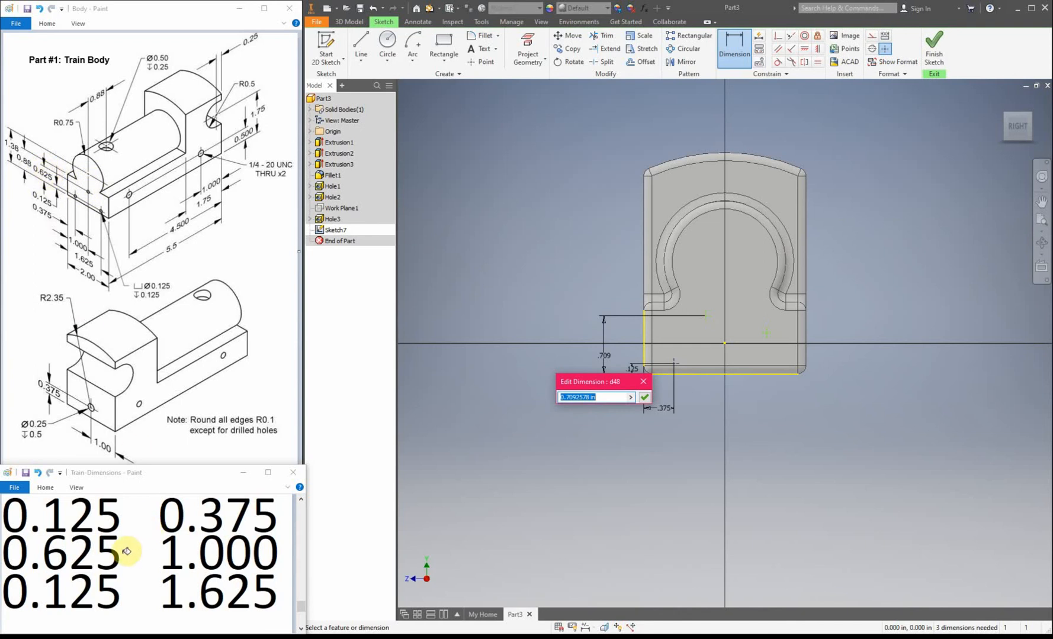
pyautogui.write('0.625')
pyautogui.press('Return')
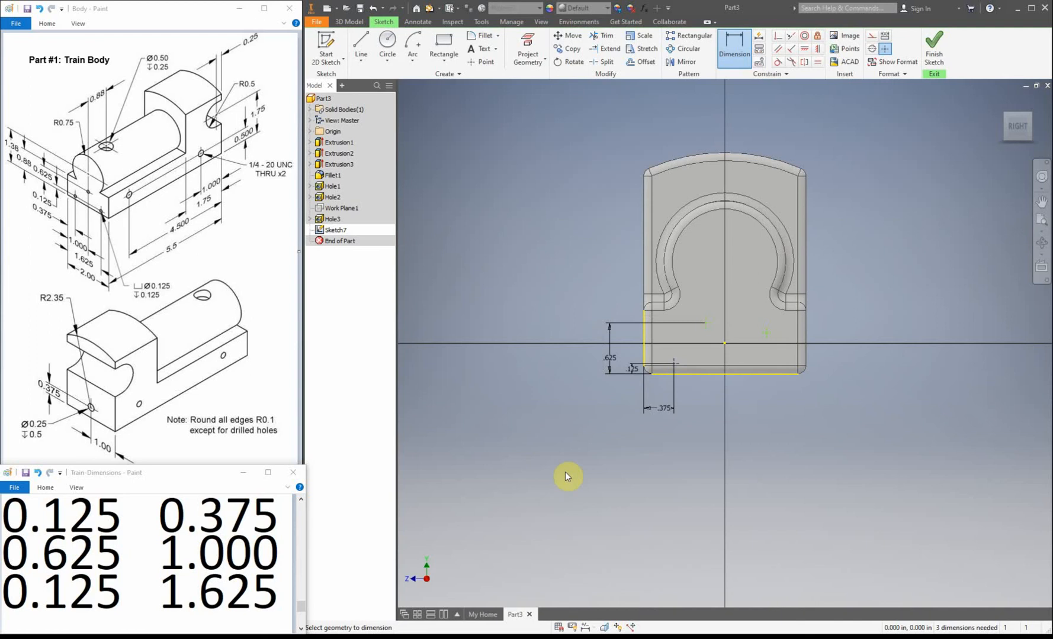
# Dimension the middle point horizontally from the end face's left edge and set the distance to 1 in.
pyautogui.click(644, 346)
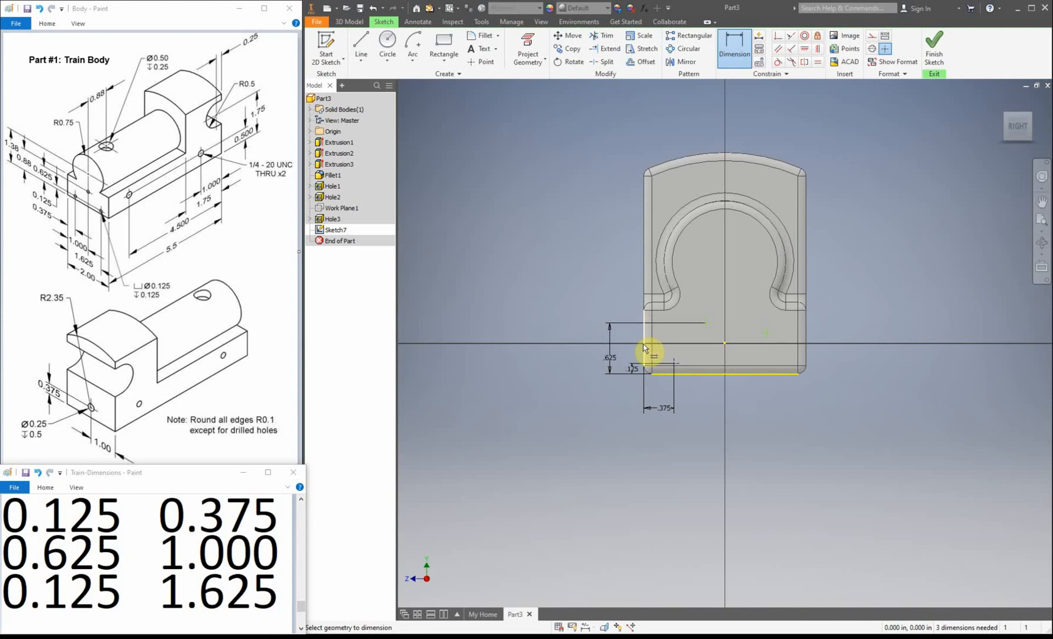
pyautogui.click(705, 322)
pyautogui.click(686, 423)
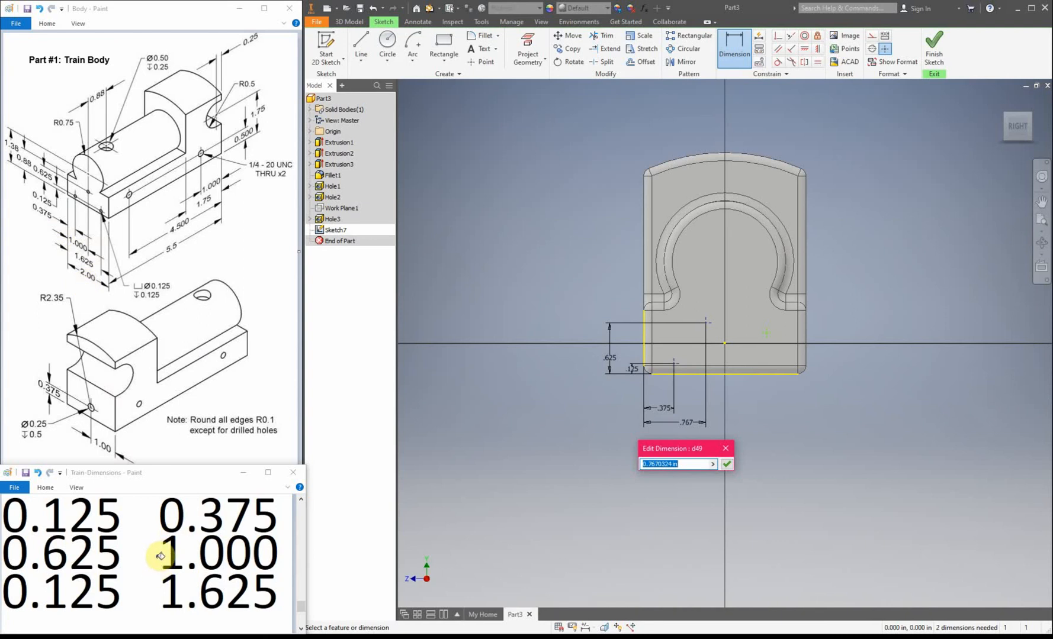
pyautogui.write('1')
pyautogui.press('Return')
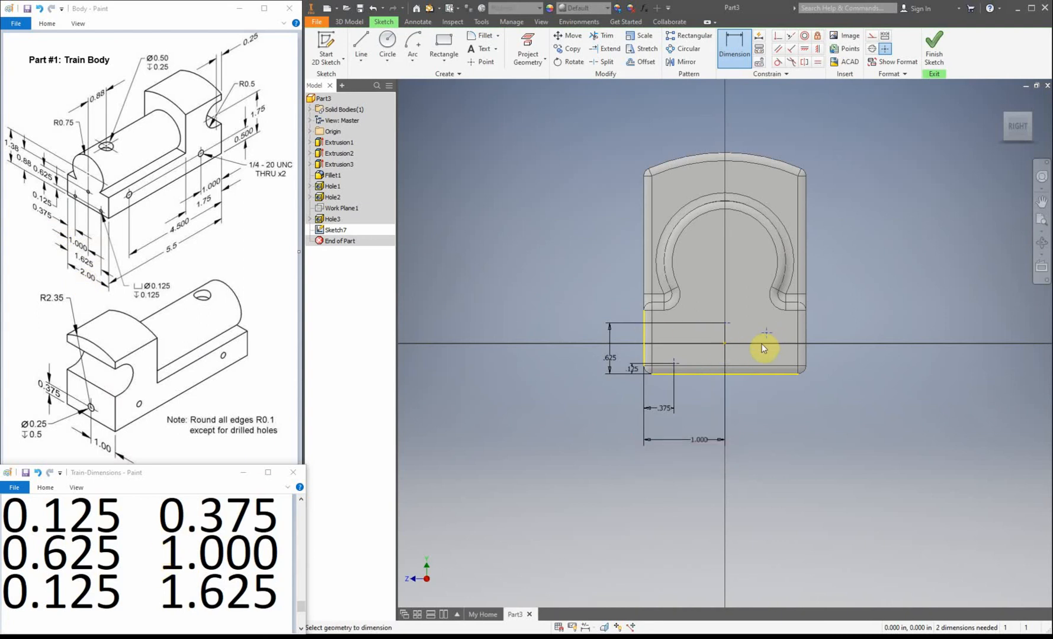
# Dimension the rightmost point's height above the bottom edge of the end face and set it to 0.125 in.
pyautogui.click(758, 374)
pyautogui.click(860, 363)
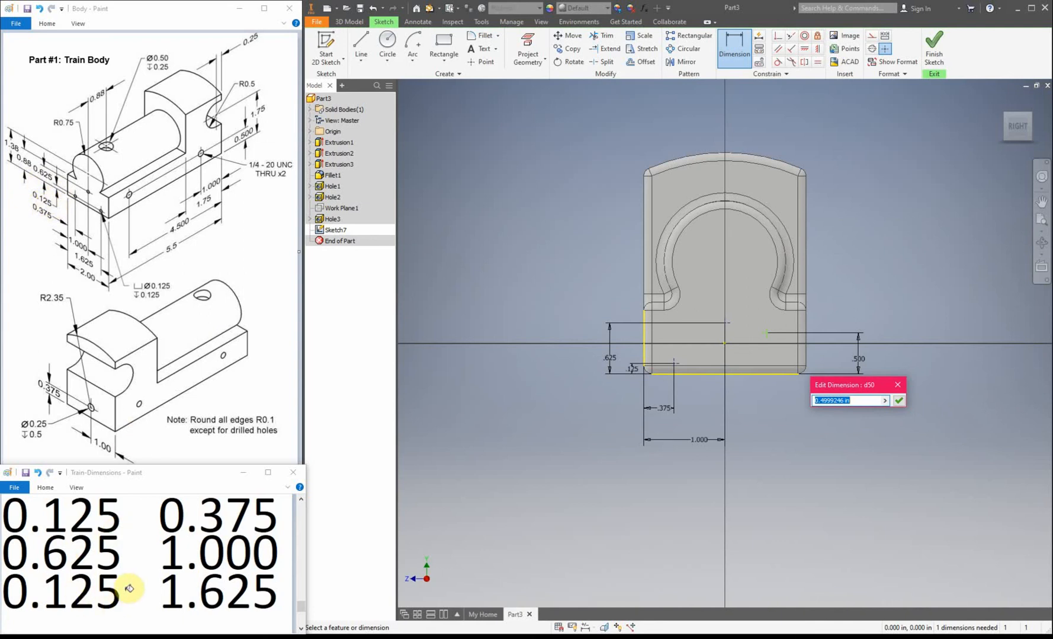
pyautogui.write('0.125')
pyautogui.press('Return')
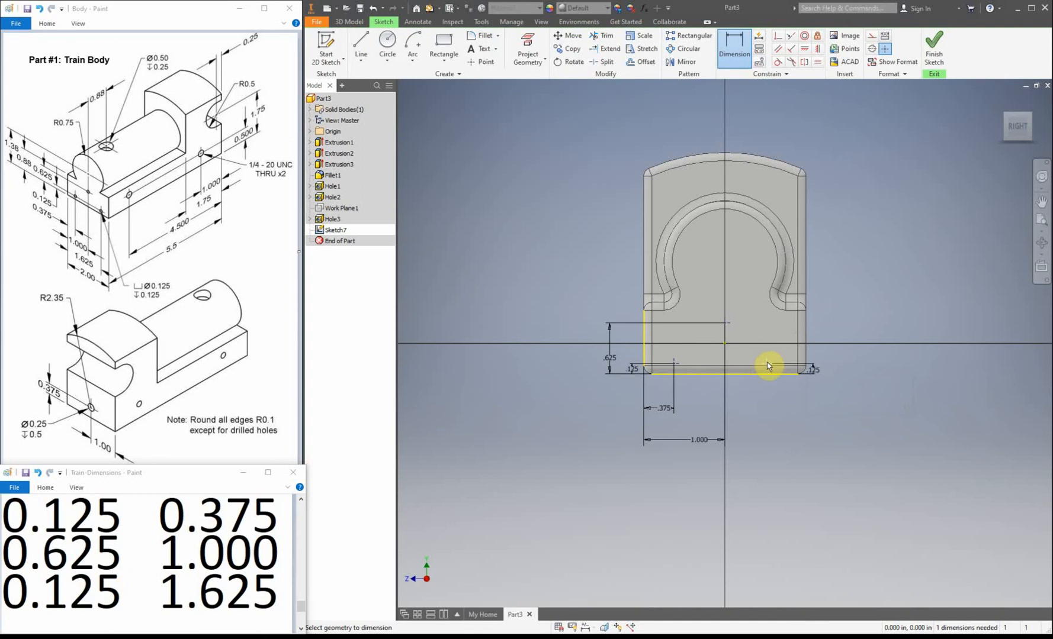
# Dimension the rightmost point horizontally from the end face's left edge and set the distance to 1.625 in.
pyautogui.click(767, 363)
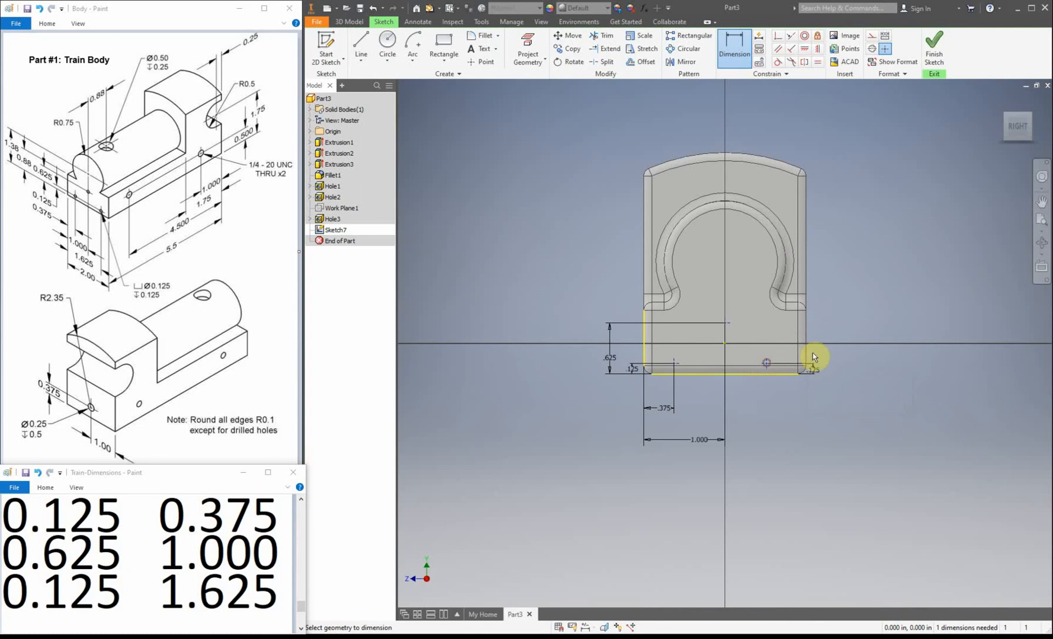
pyautogui.click(644, 348)
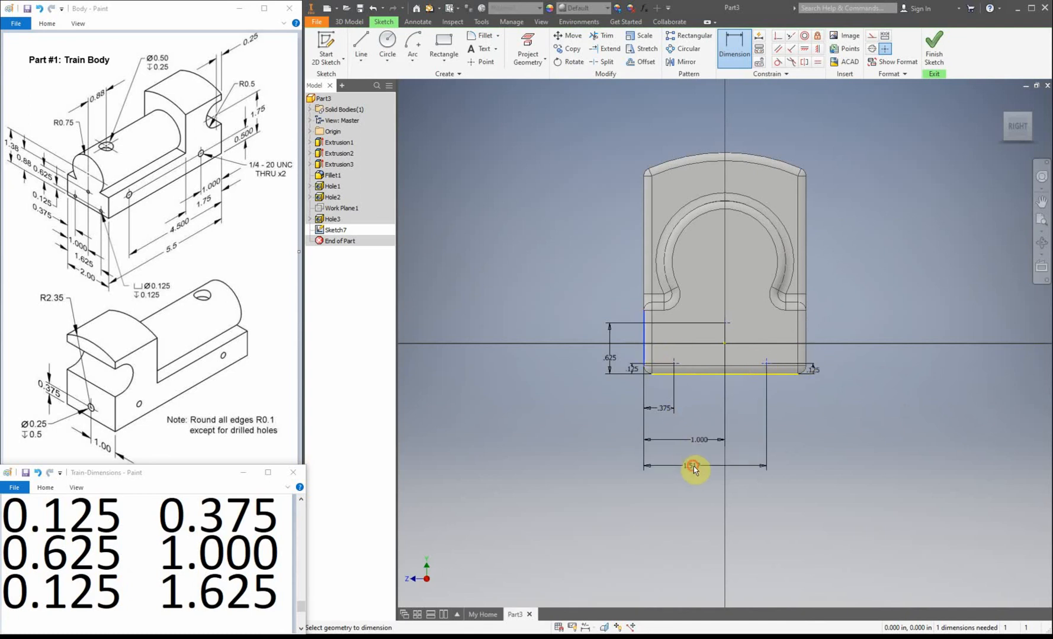
pyautogui.click(693, 467)
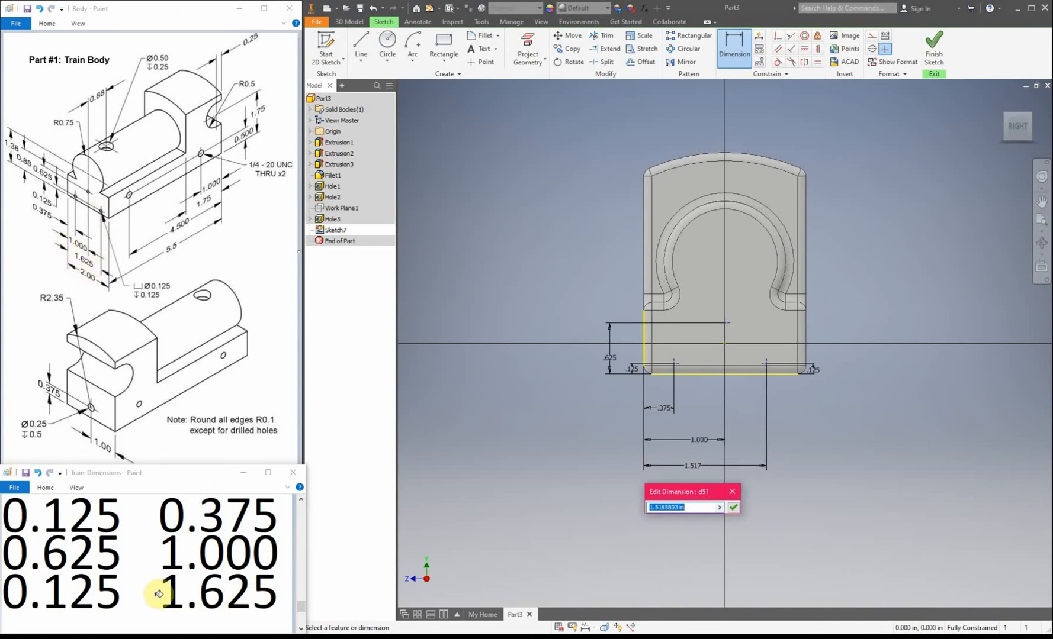
pyautogui.write('1.625')
pyautogui.press('Return')
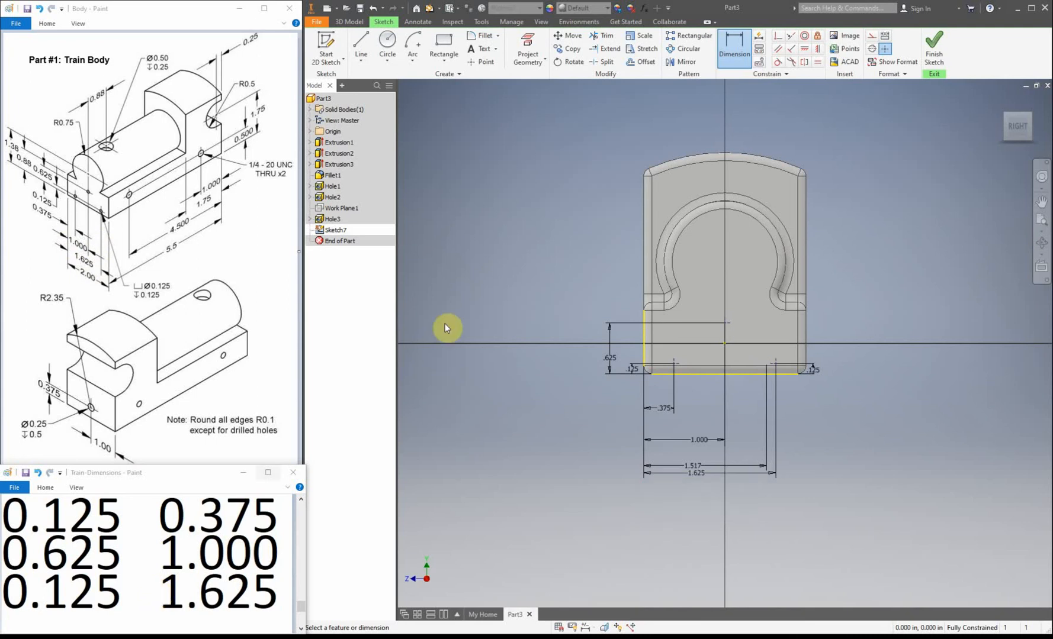
# Finish the sketch and start simple holes at its three points, with distance termination and the direction pointing into the body.
pyautogui.click(935, 54)
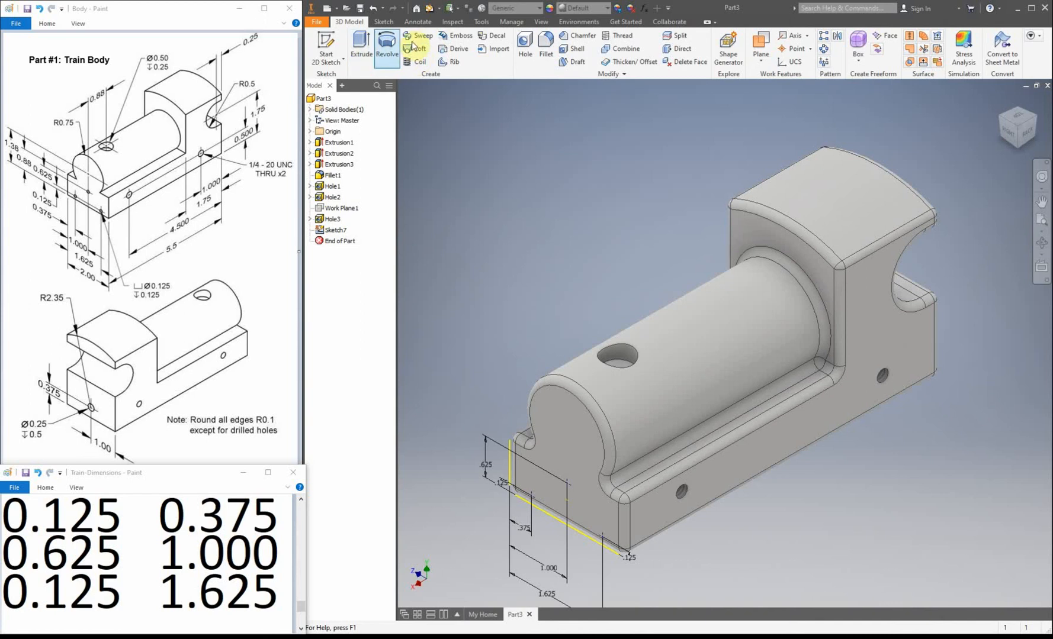
pyautogui.click(521, 48)
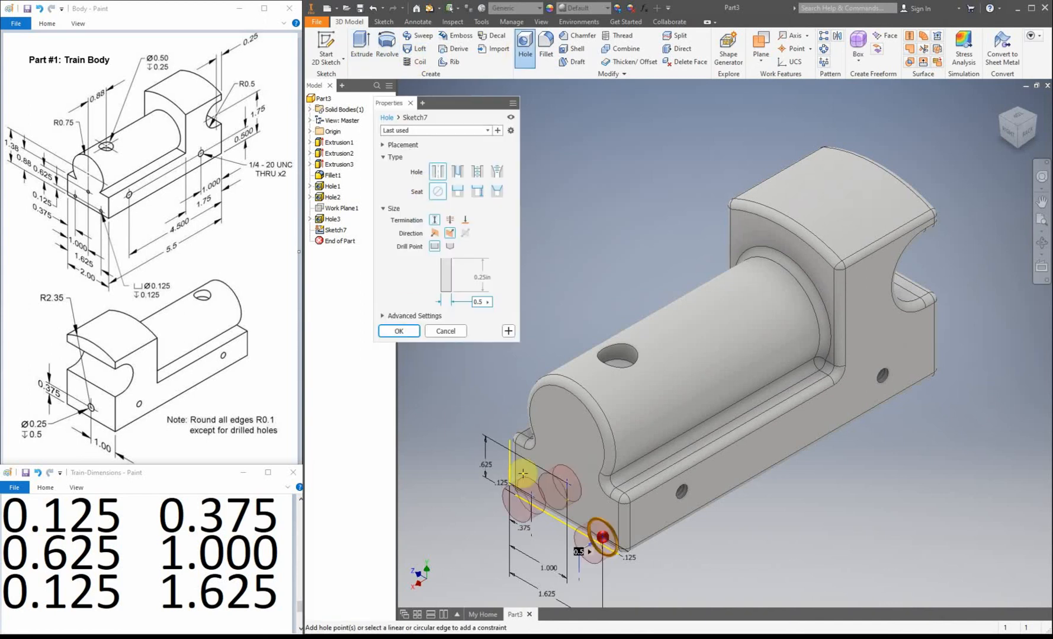
pyautogui.click(451, 221)
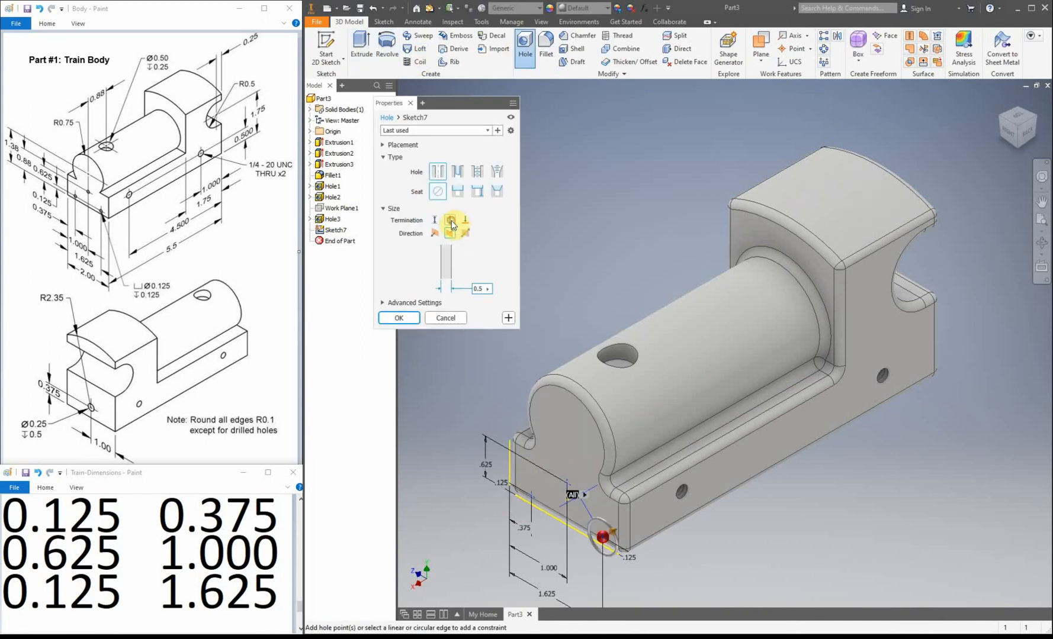
pyautogui.click(438, 192)
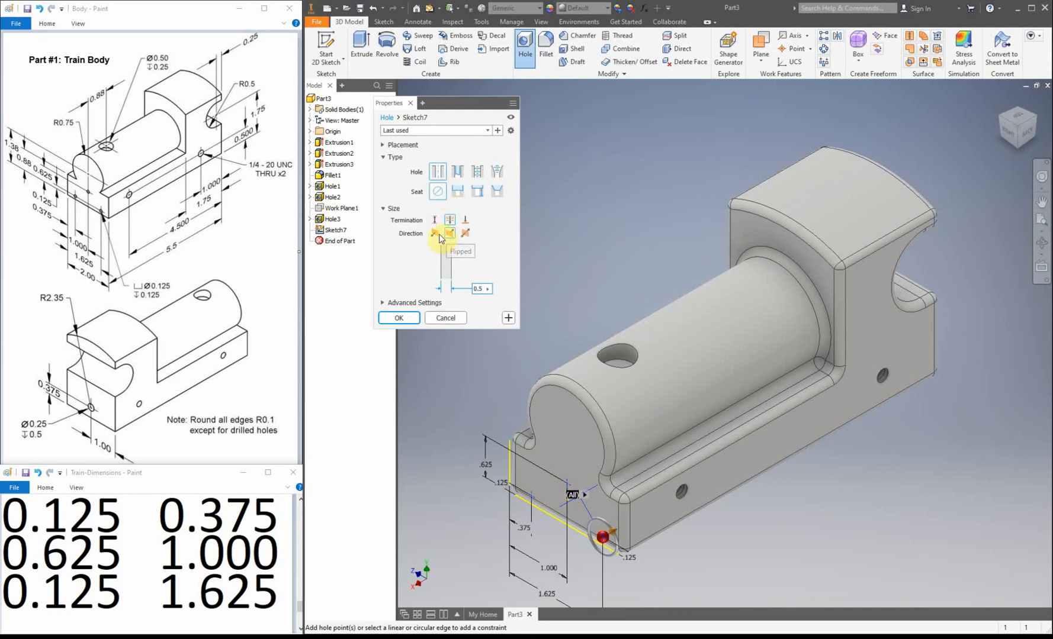
pyautogui.click(438, 190)
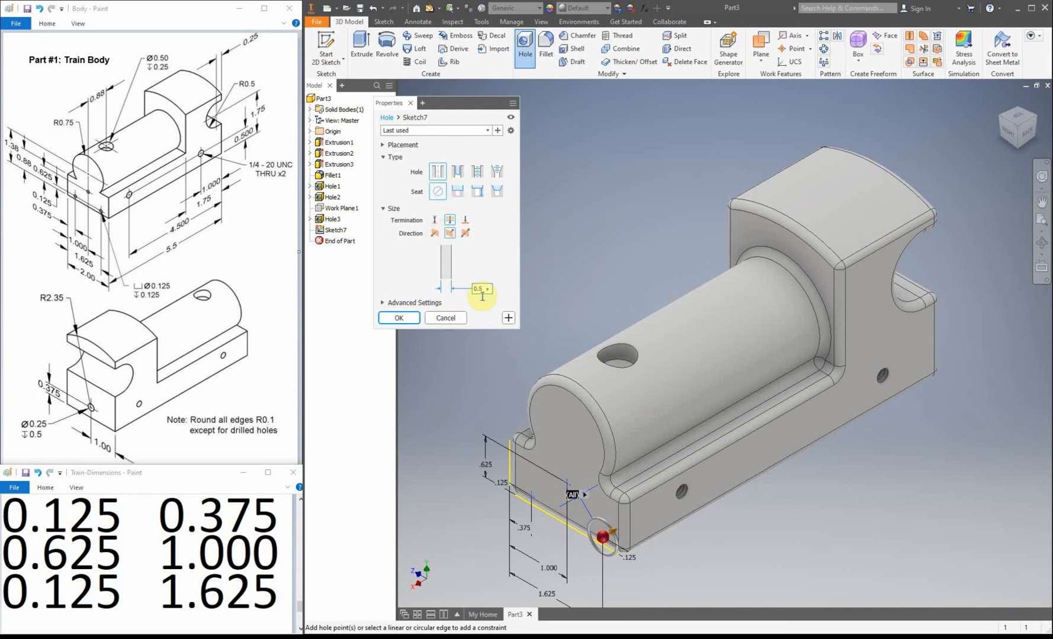
pyautogui.click(435, 220)
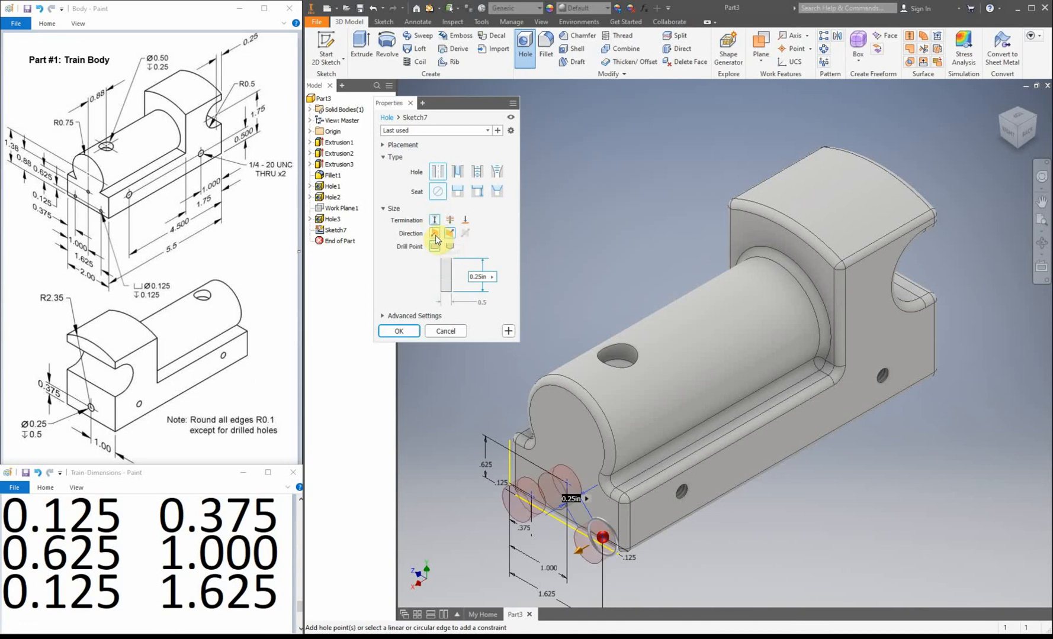
pyautogui.click(436, 234)
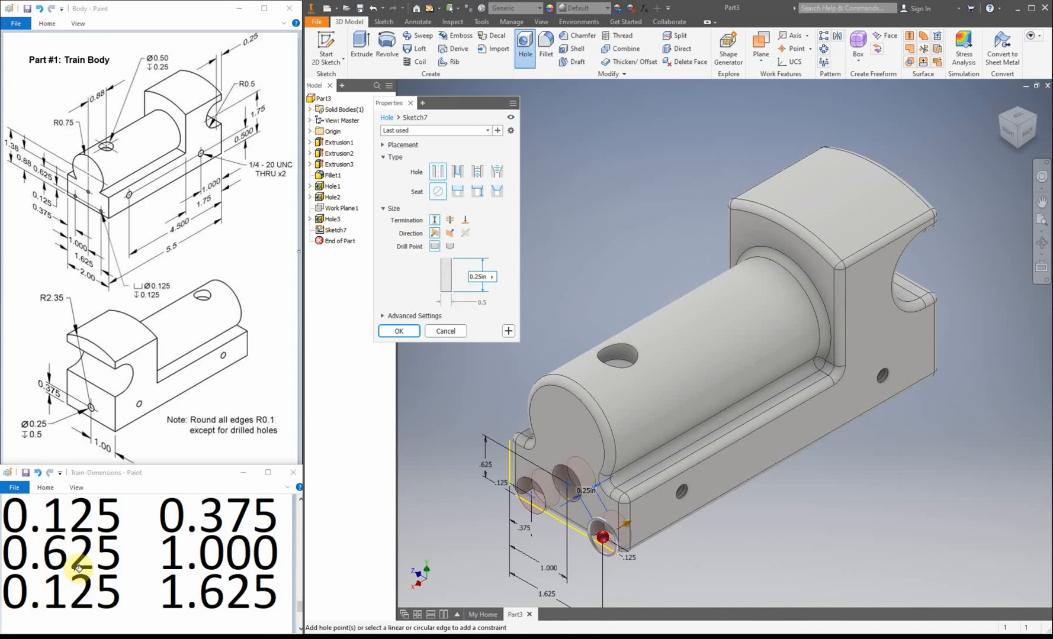
# Bring up the hole size in the Train-Dimensions notes, and create the three holes with depth 0.125 in and diameter 0.125 in.
pyautogui.click(300, 609)
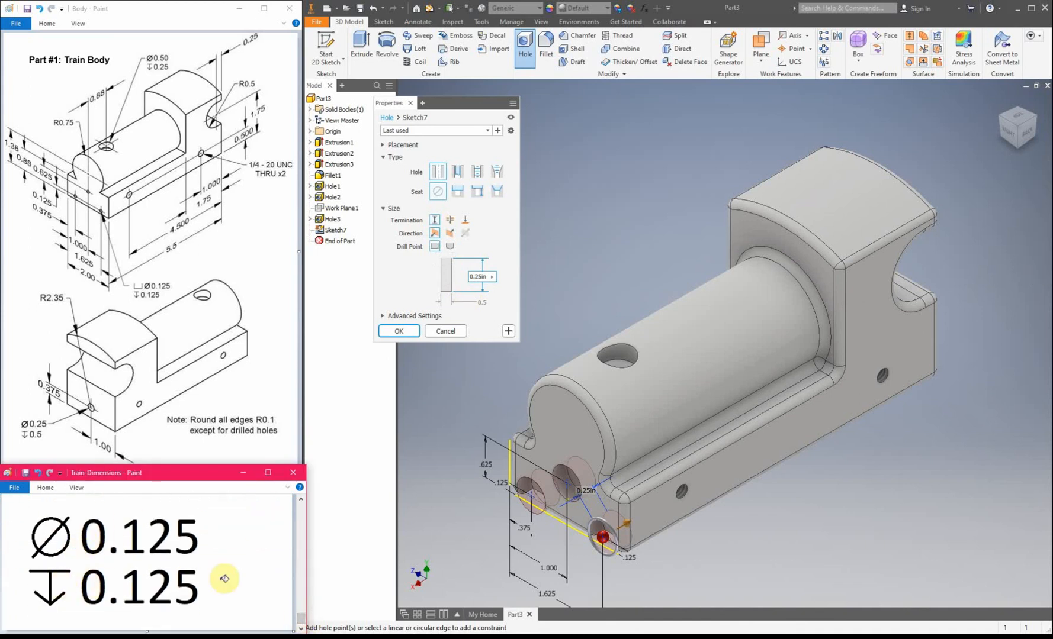
pyautogui.click(486, 277)
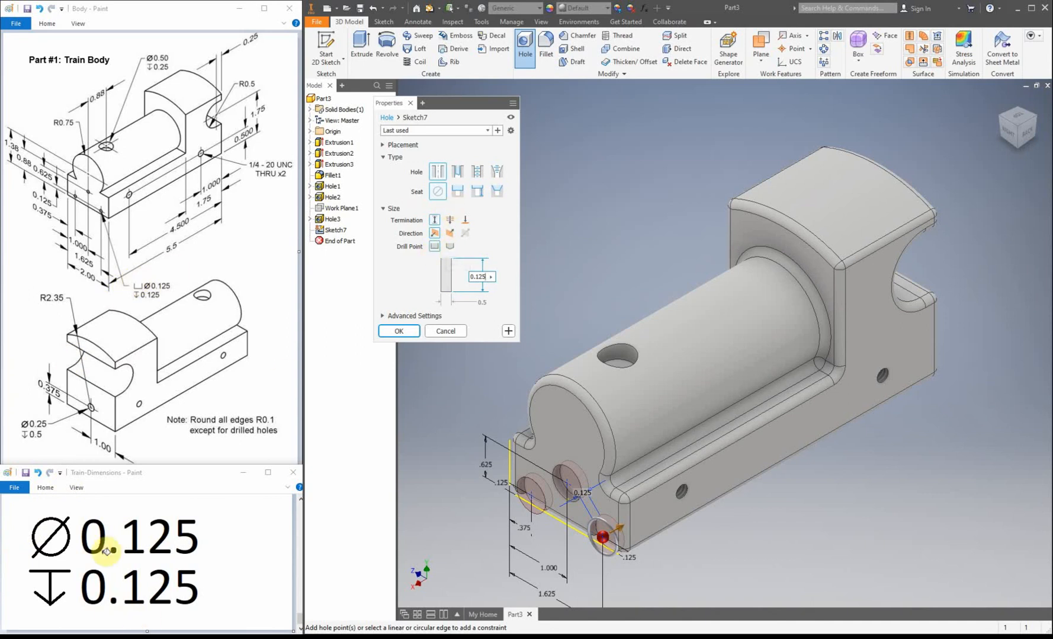
pyautogui.click(481, 302)
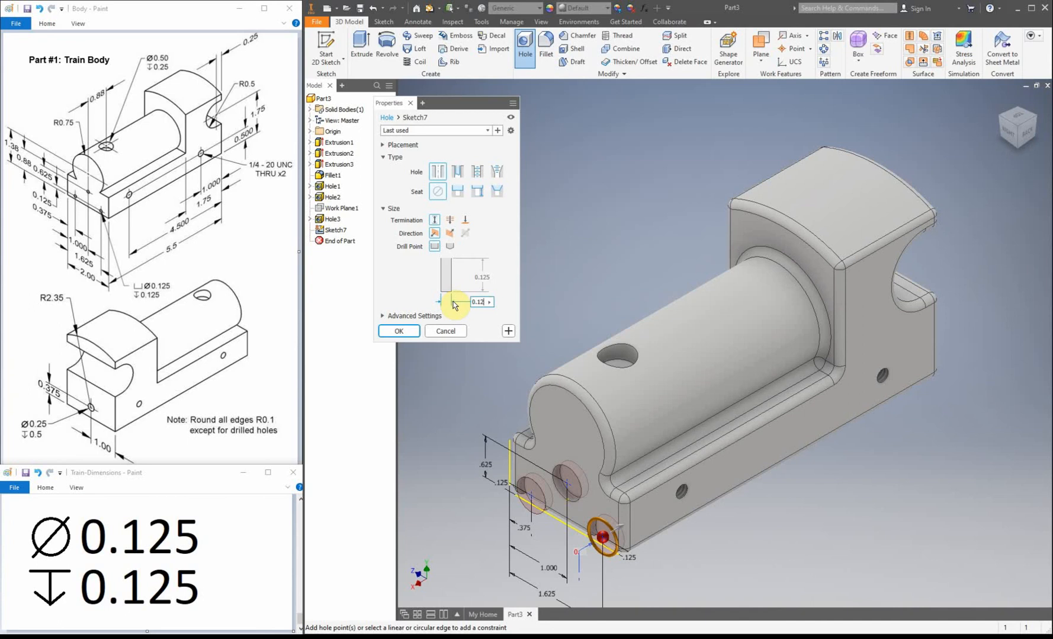
pyautogui.click(398, 331)
# Examine the train body from its front, rear and both sides to check the holes and rounded edges against the drawing.
pyautogui.click(1001, 100)
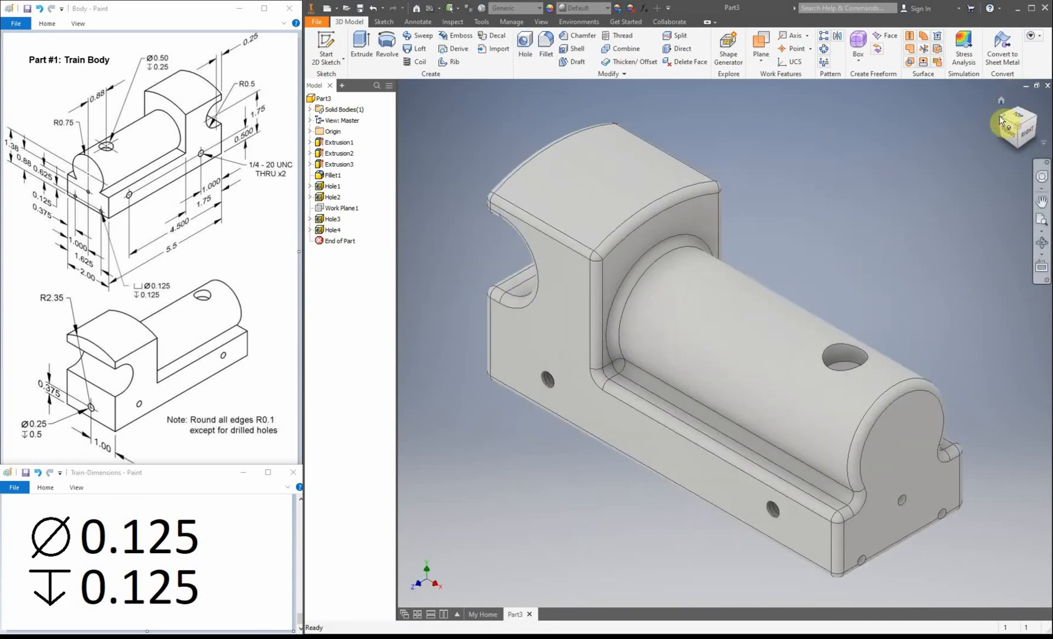
pyautogui.click(1002, 121)
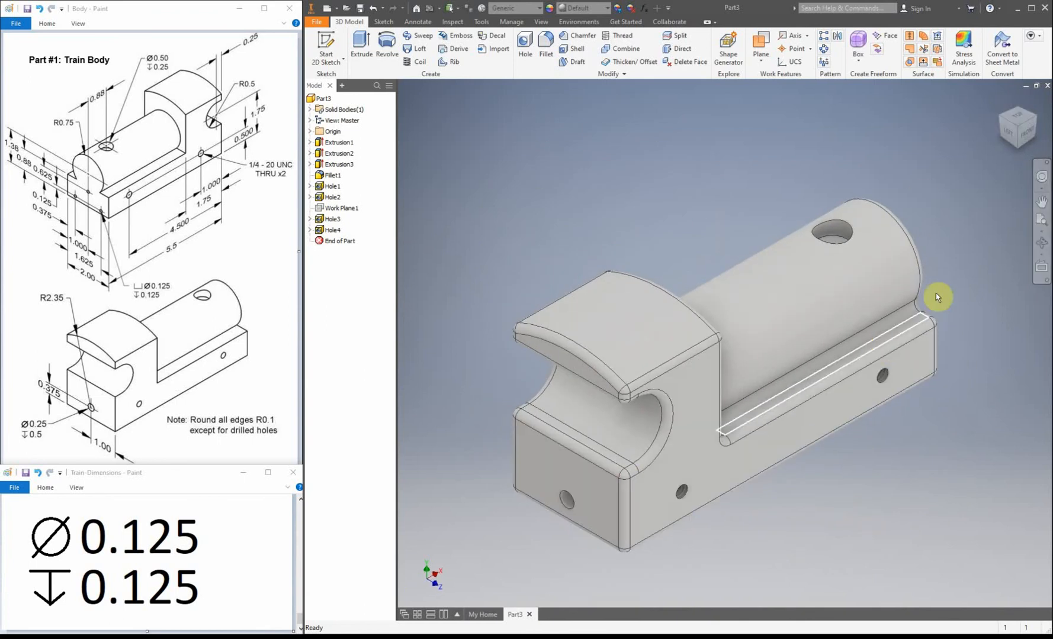
pyautogui.click(1036, 120)
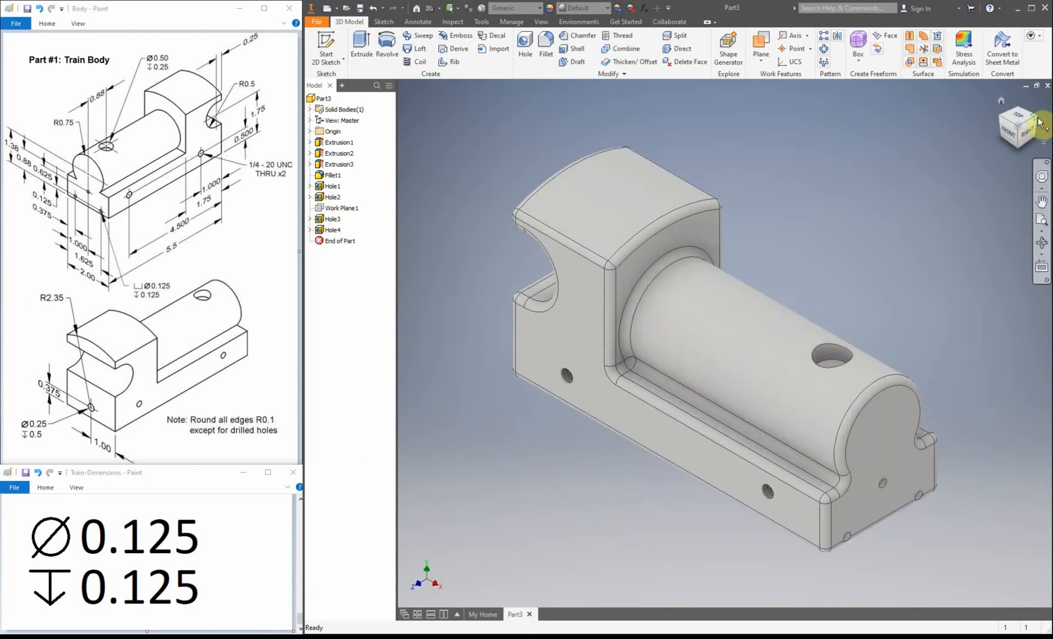
pyautogui.click(1034, 121)
pyautogui.click(1035, 122)
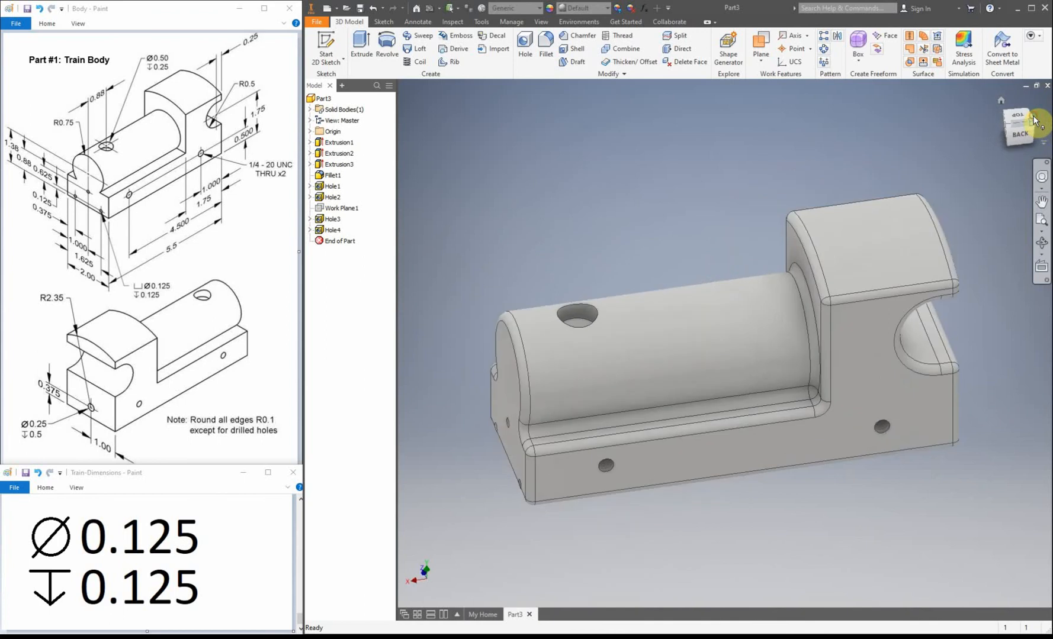
pyautogui.click(1034, 121)
pyautogui.click(1034, 121)
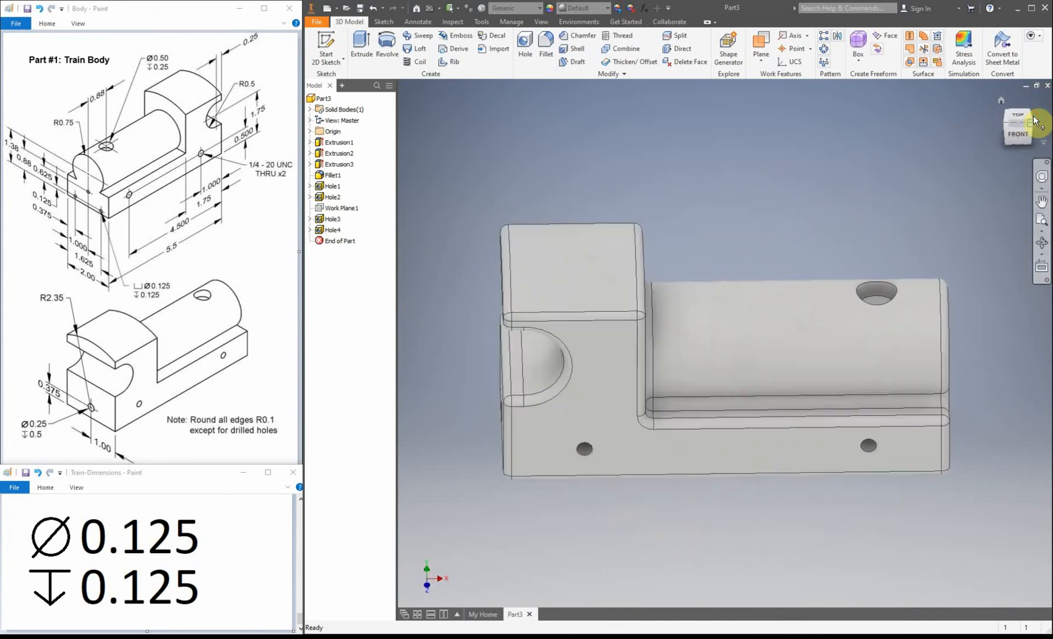